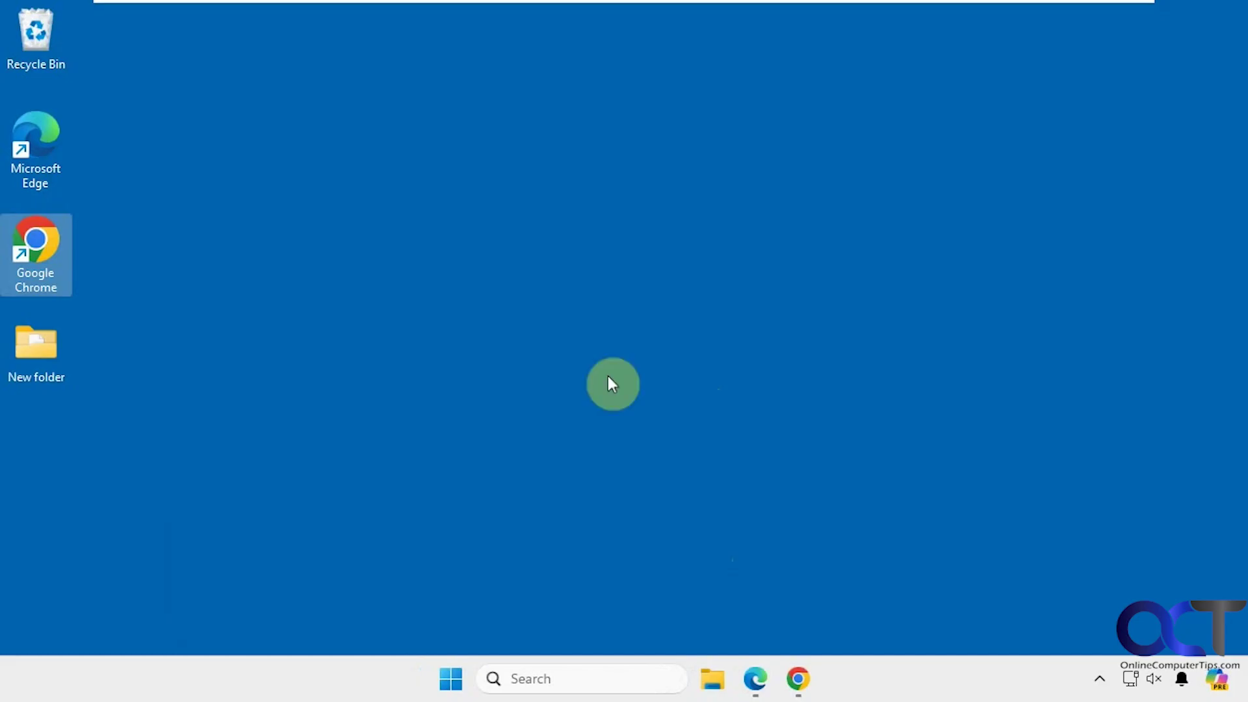
Step: Copy the install command irm bit.ly/ittea | iex from the ITT GitHub README's Usage section
{"action": "left_click", "coordinate": [798, 678]}
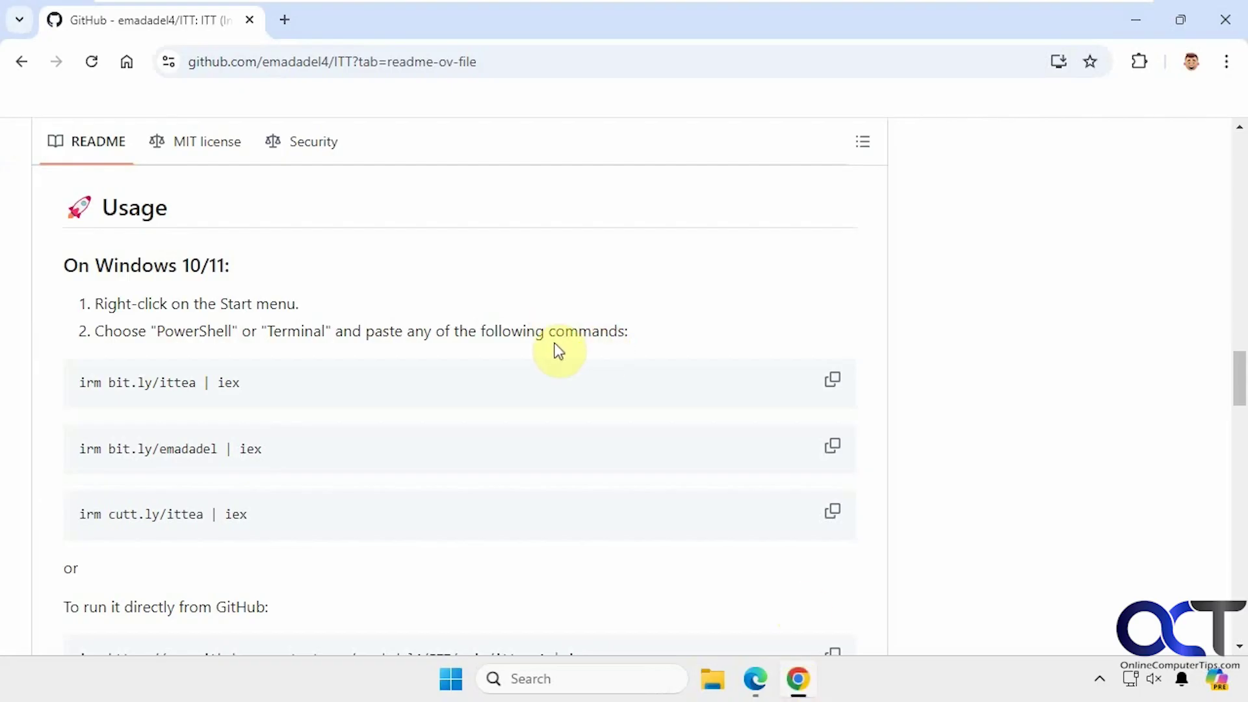
{"action": "mouse_move", "coordinate": [1240, 416]}
{"action": "left_mouse_down"}
{"action": "mouse_move", "coordinate": [1241, 163]}
{"action": "mouse_move", "coordinate": [1243, 399]}
{"action": "left_mouse_up"}
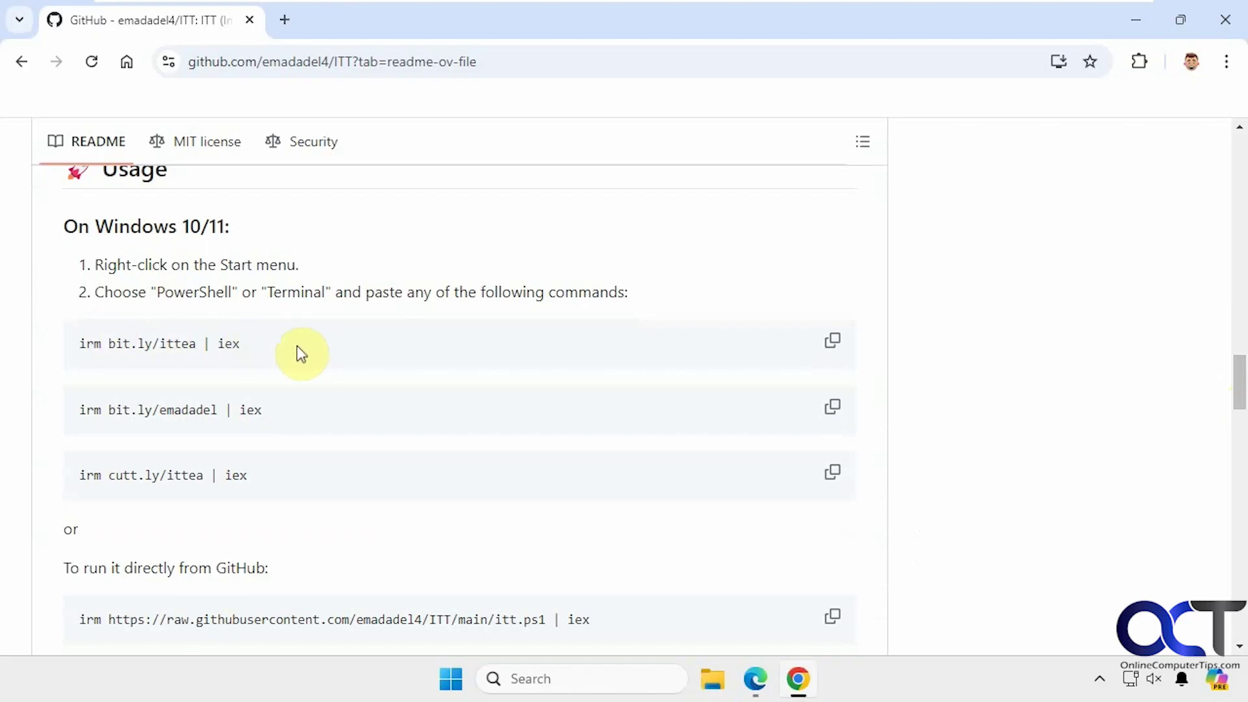
{"action": "left_click", "coordinate": [834, 344]}
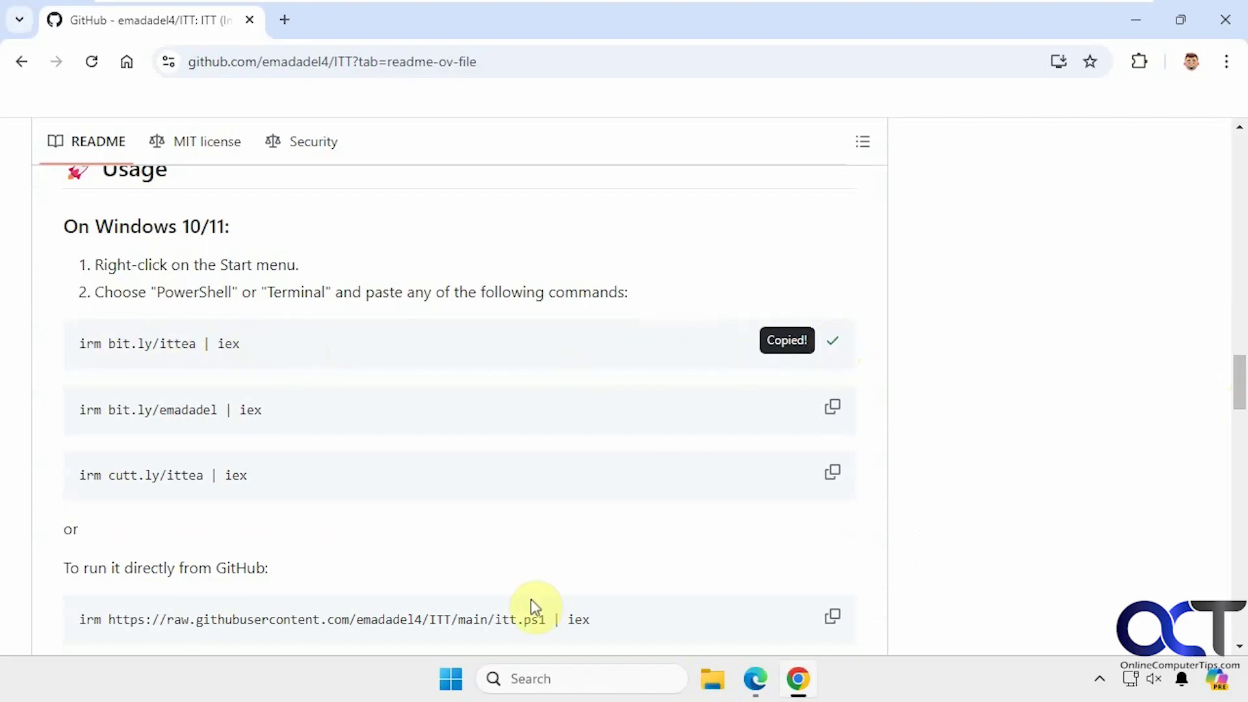
Step: Run irm bit.ly/ittea | iex in Windows PowerShell and approve administrator rights
{"action": "left_click", "coordinate": [533, 671]}
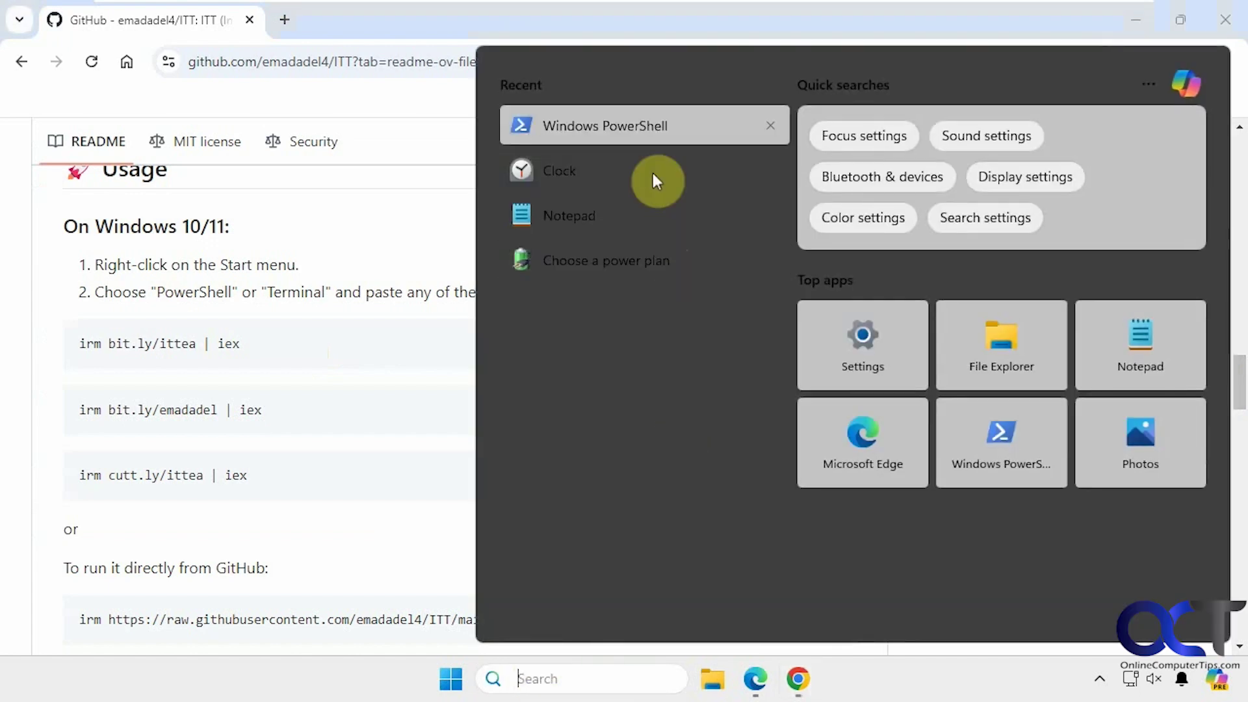
{"action": "left_click", "coordinate": [647, 143]}
{"action": "right_click", "coordinate": [351, 172]}
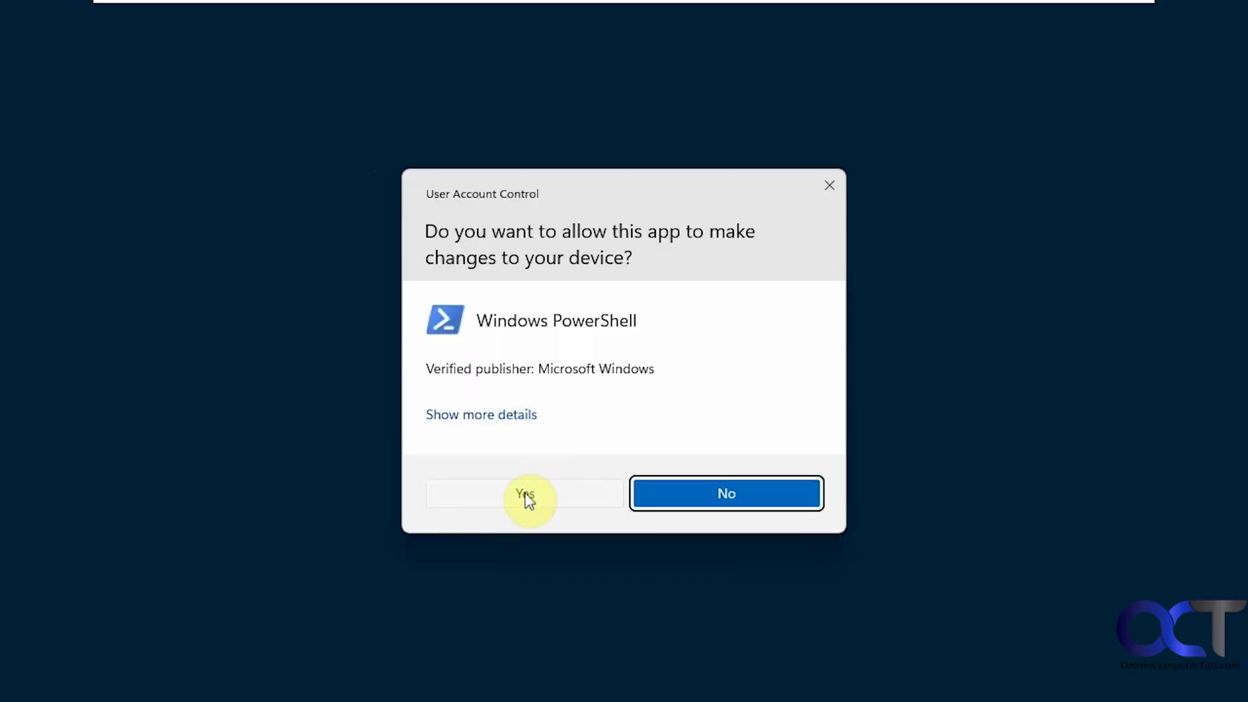
{"action": "left_click", "coordinate": [527, 496]}
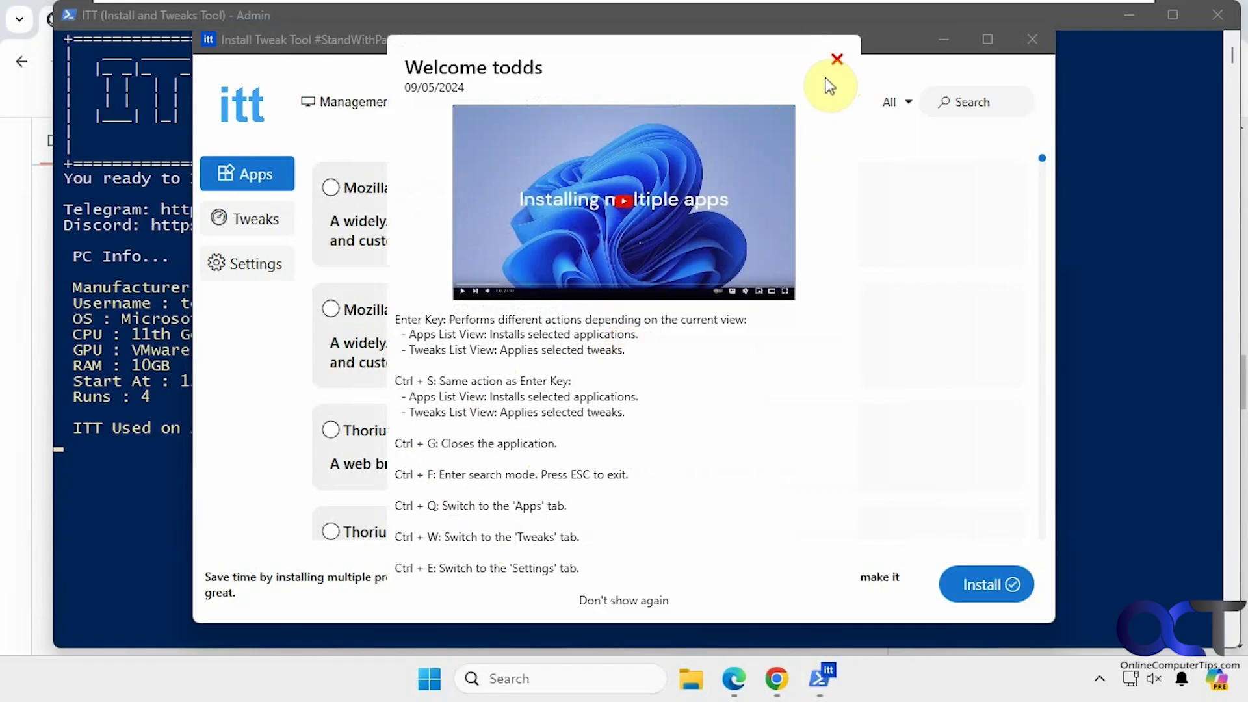
Step: Dismiss the welcome message, install Mozilla Firefox with confirmation, and minimize ITT
{"action": "left_click", "coordinate": [835, 60]}
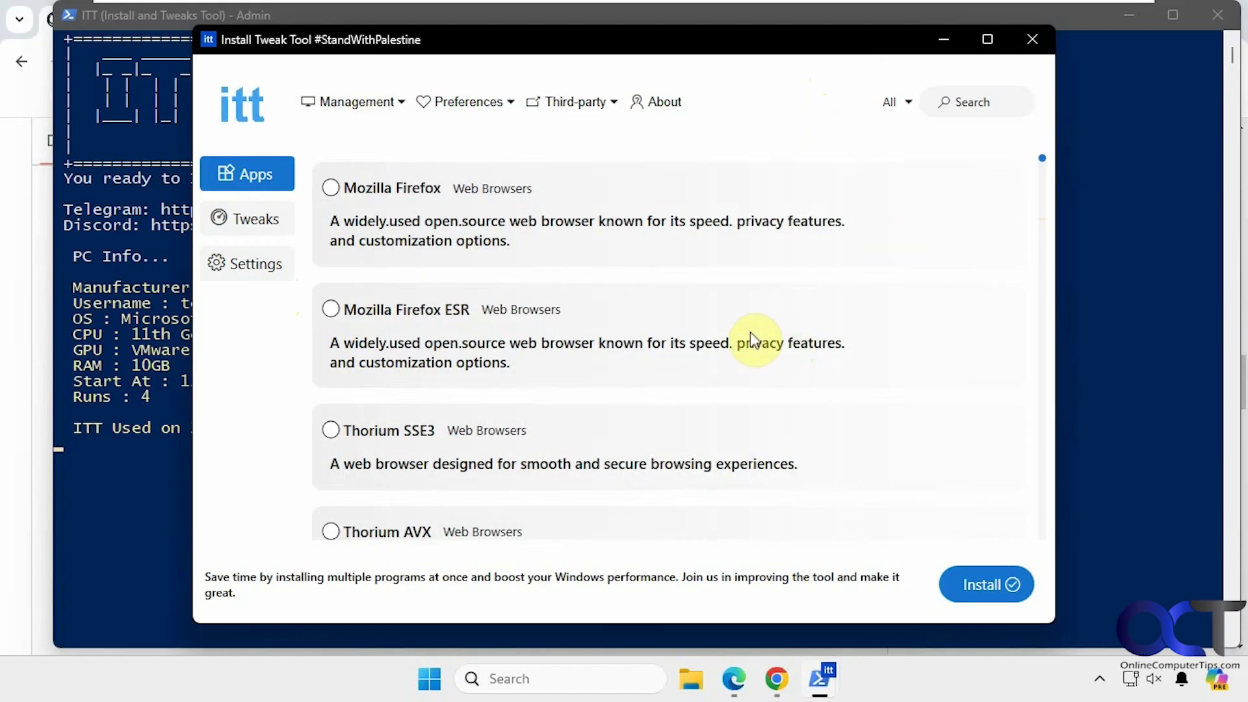
{"action": "left_click", "coordinate": [331, 188]}
{"action": "left_click", "coordinate": [967, 581]}
{"action": "left_click", "coordinate": [625, 408]}
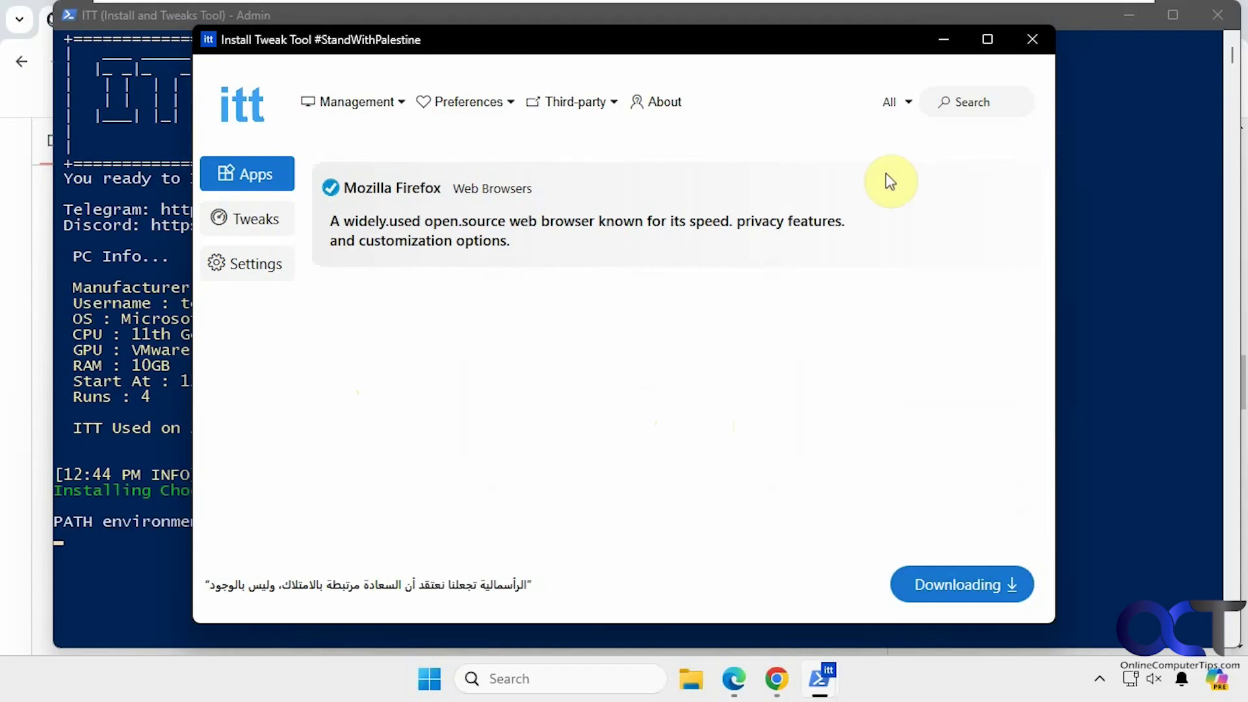
{"action": "left_click", "coordinate": [952, 40]}
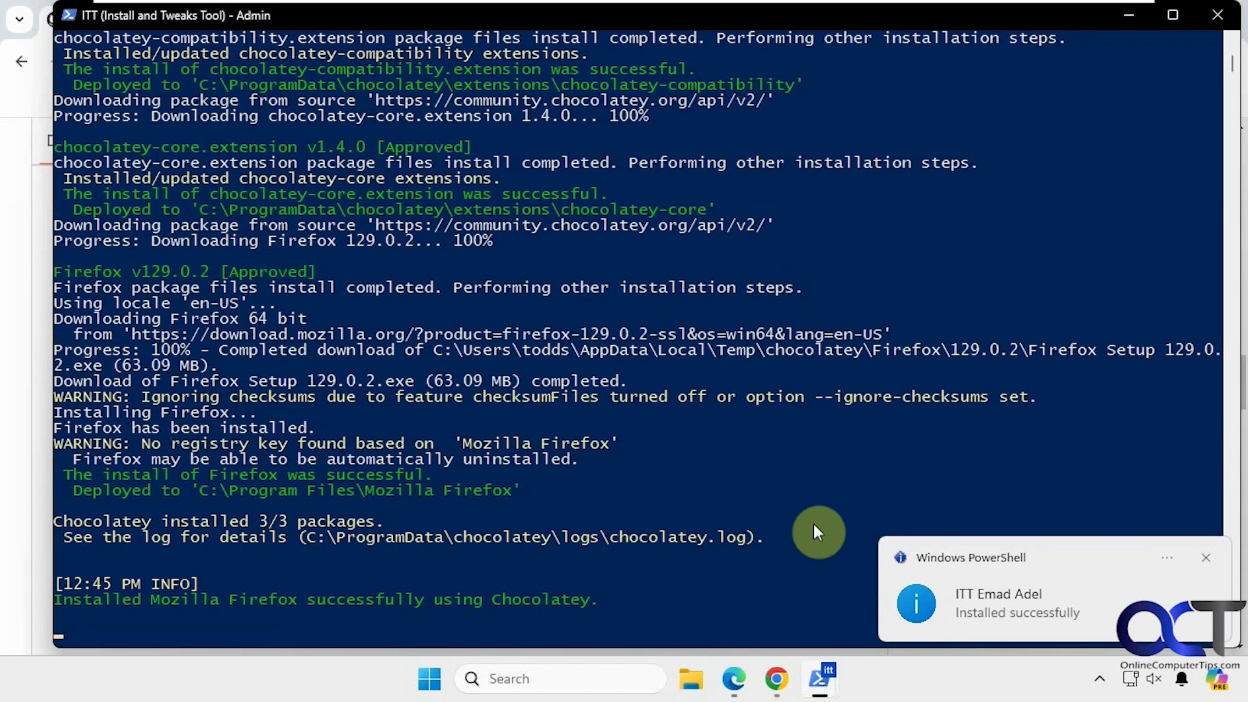
Step: Minimize the console and browser and bring the Install Tweak Tool window back up
{"action": "left_click", "coordinate": [1125, 25]}
{"action": "left_click", "coordinate": [1125, 21]}
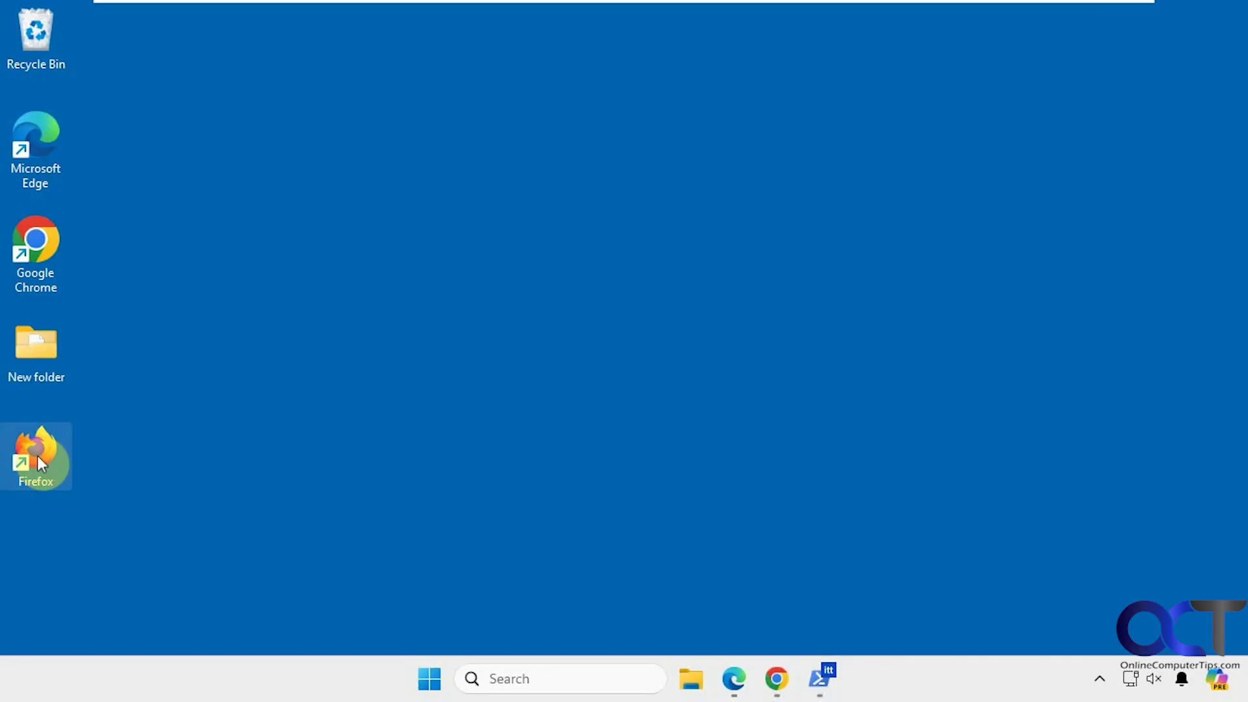
{"action": "mouse_move", "coordinate": [824, 680]}
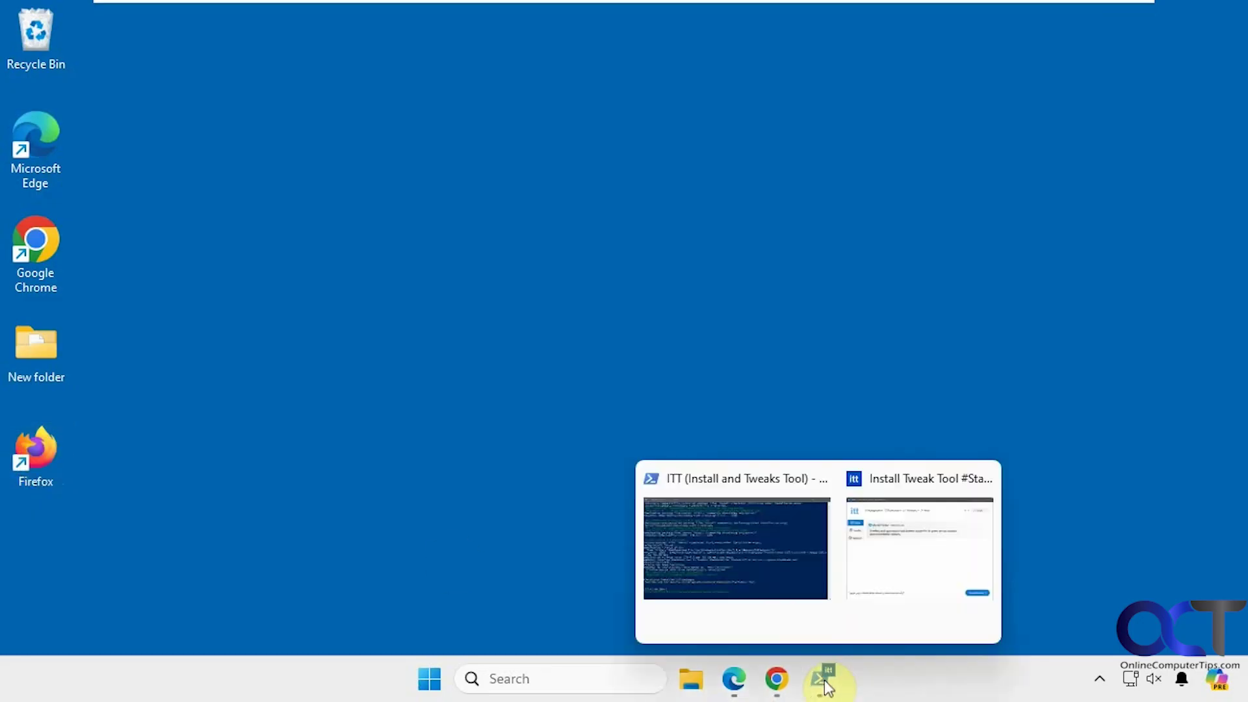
{"action": "left_click", "coordinate": [893, 588]}
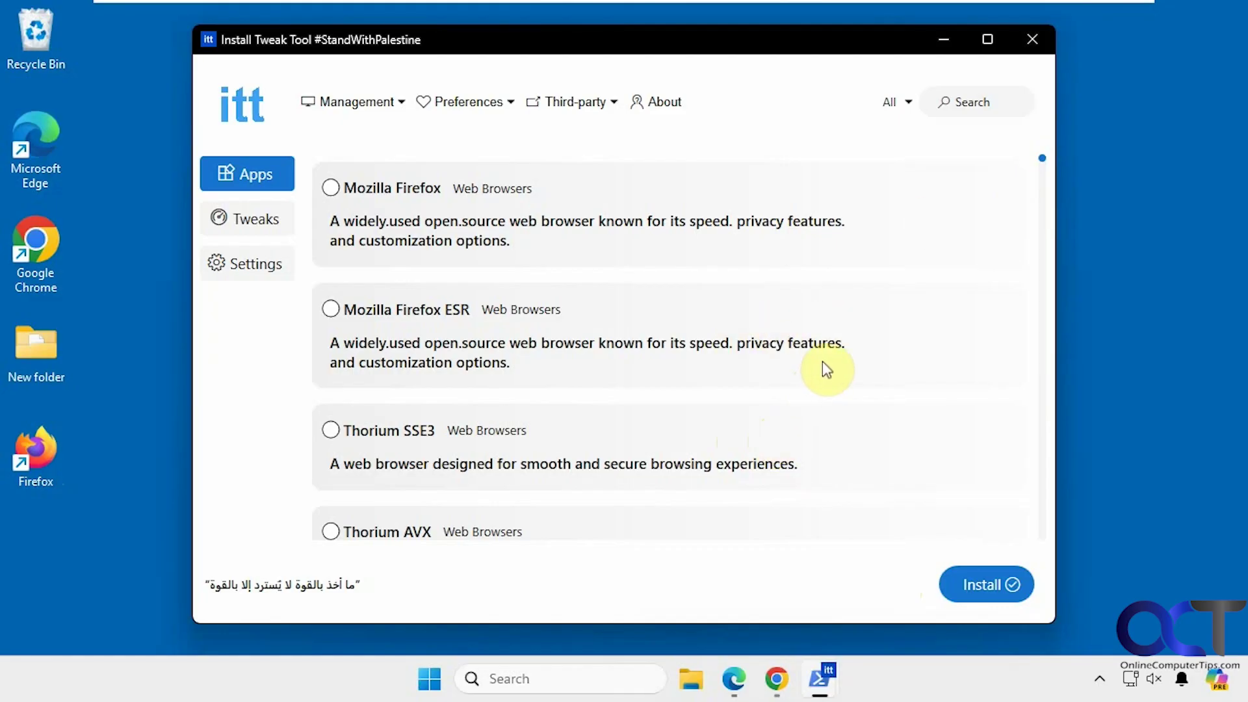
Step: Scroll through the ITT Apps catalogue to the end of the list
{"action": "scroll", "coordinate": [823, 364], "scroll_direction": "down", "scroll_amount": 15}
{"action": "scroll", "coordinate": [823, 364], "scroll_direction": "down", "scroll_amount": 15}
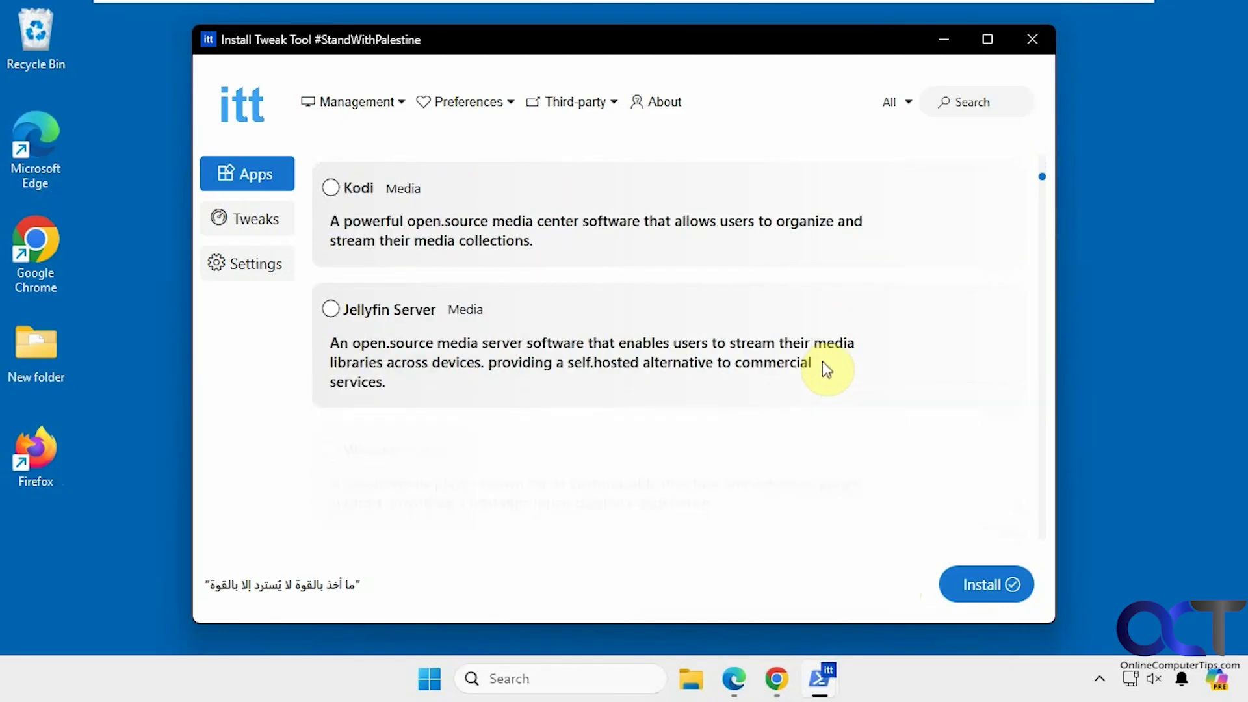
{"action": "scroll", "coordinate": [821, 362], "scroll_direction": "down", "scroll_amount": 15}
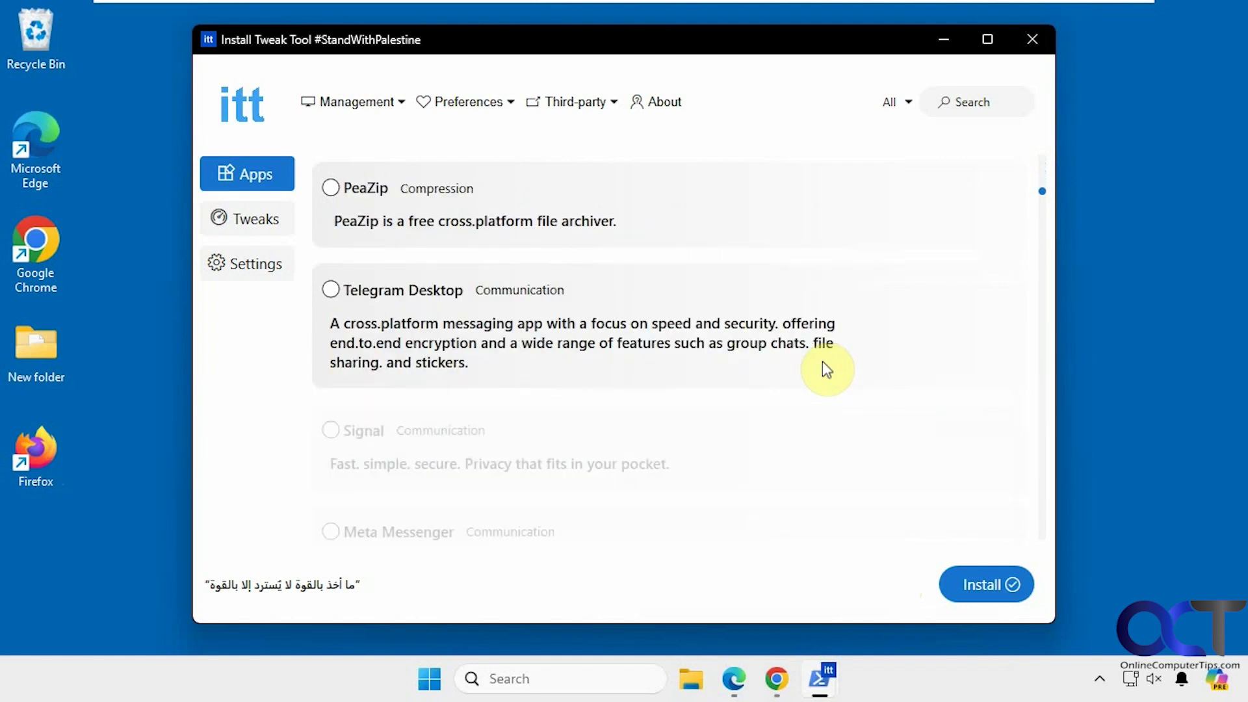
{"action": "scroll", "coordinate": [821, 363], "scroll_direction": "down", "scroll_amount": 15}
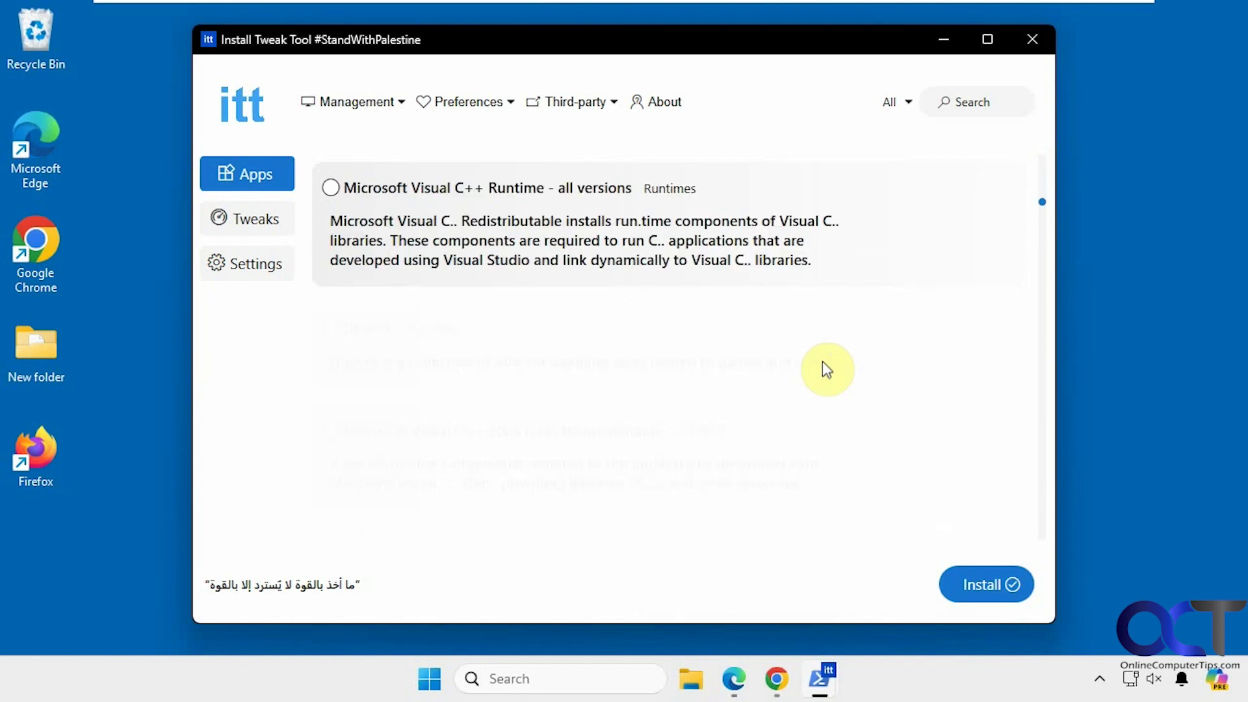
{"action": "scroll", "coordinate": [822, 369], "scroll_direction": "down", "scroll_amount": 15}
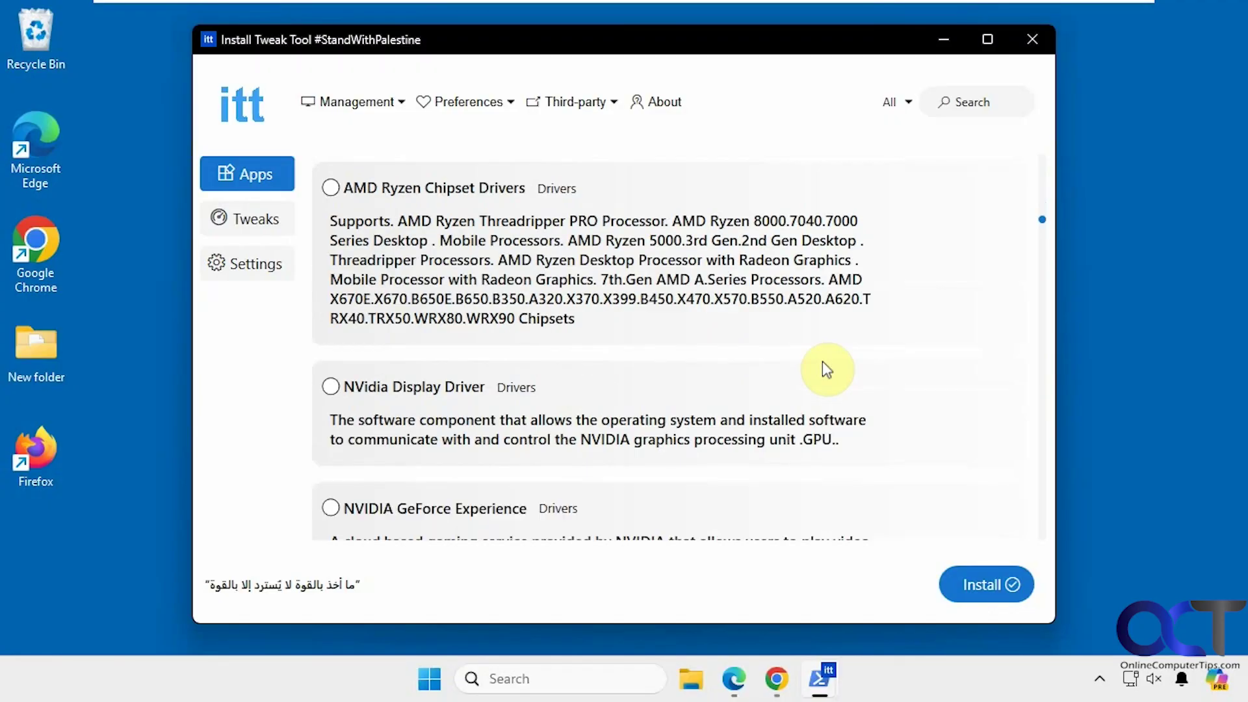
{"action": "scroll", "coordinate": [825, 369], "scroll_direction": "down", "scroll_amount": 10}
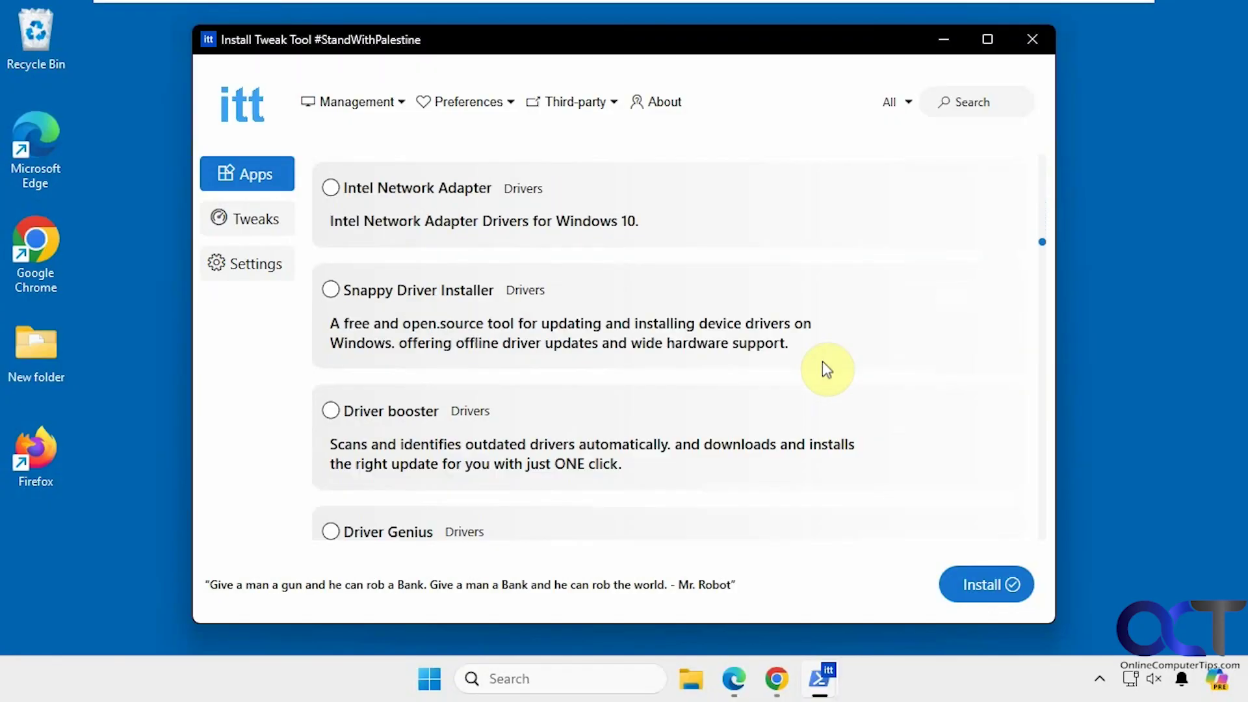
{"action": "scroll", "coordinate": [822, 368], "scroll_direction": "down", "scroll_amount": 5}
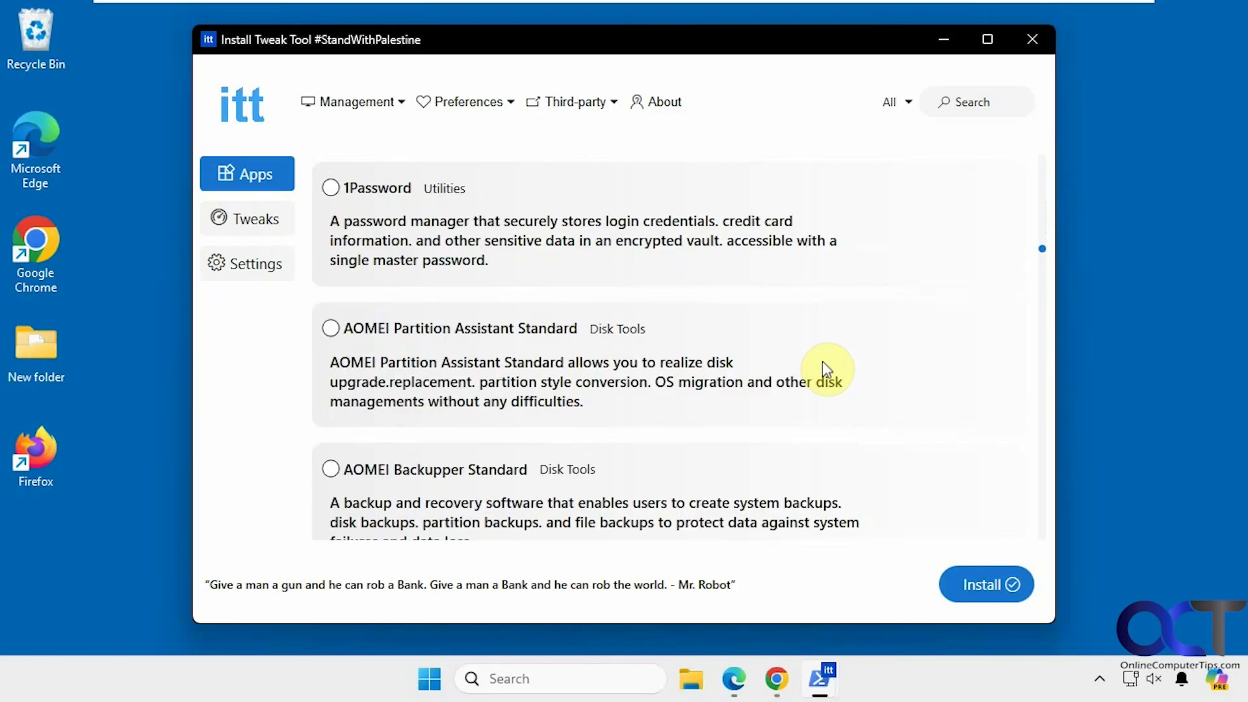
{"action": "scroll", "coordinate": [822, 362], "scroll_direction": "down", "scroll_amount": 15}
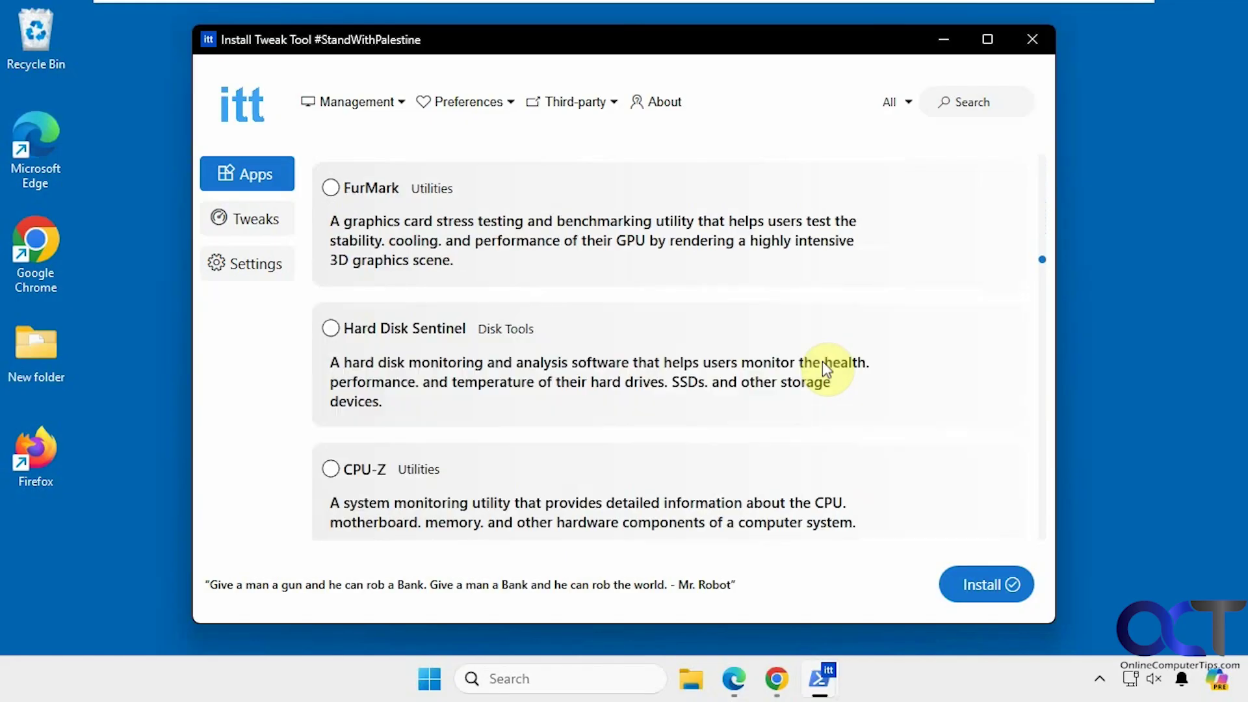
{"action": "scroll", "coordinate": [823, 368], "scroll_direction": "down", "scroll_amount": 20}
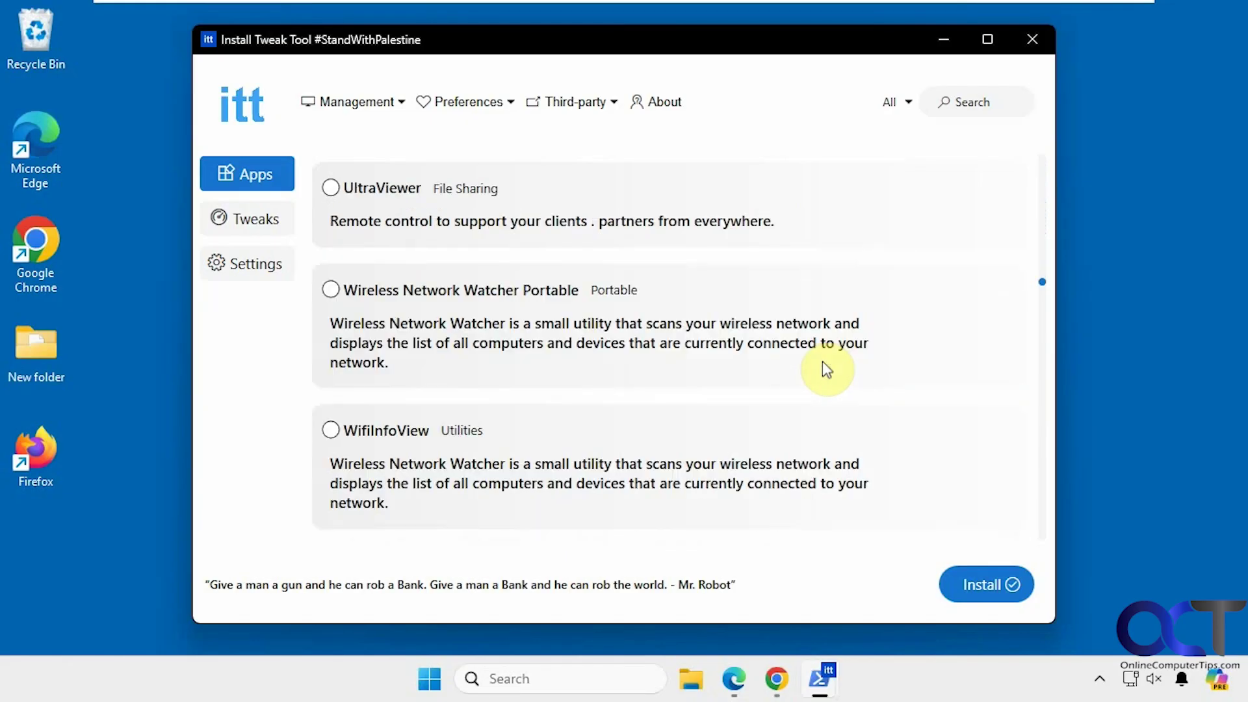
{"action": "scroll", "coordinate": [825, 369], "scroll_direction": "down", "scroll_amount": 20}
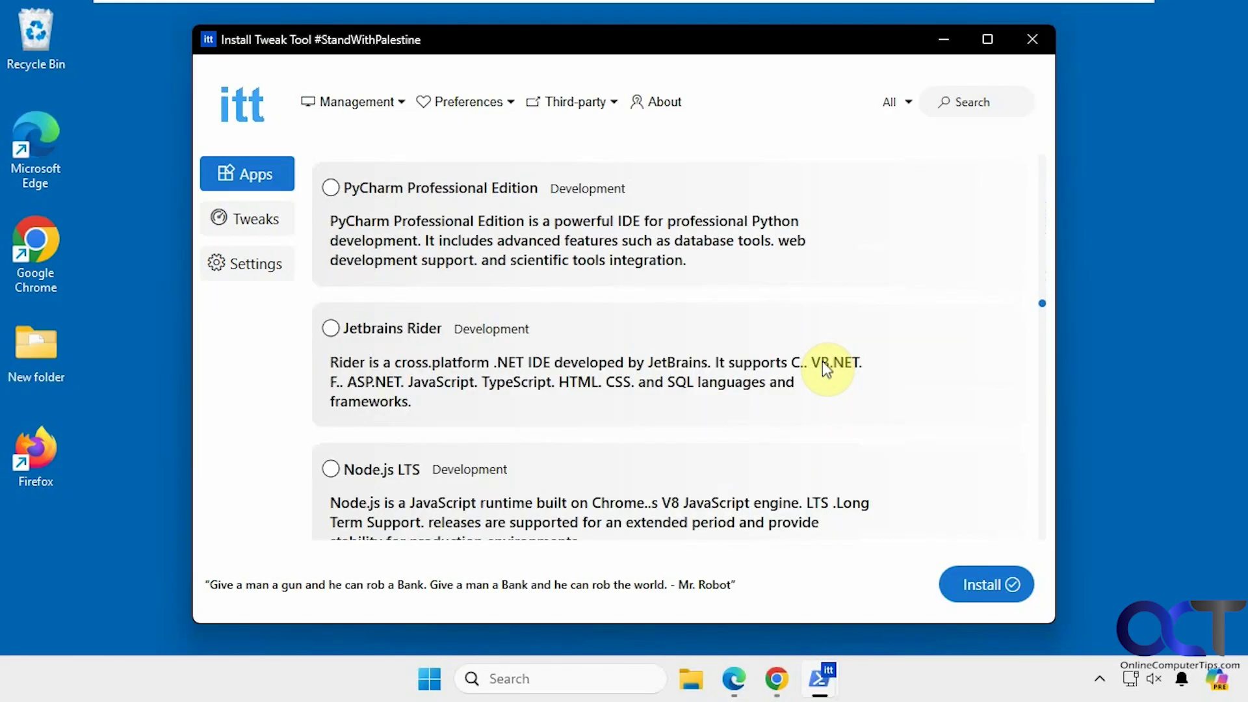
{"action": "scroll", "coordinate": [825, 368], "scroll_direction": "down", "scroll_amount": 20}
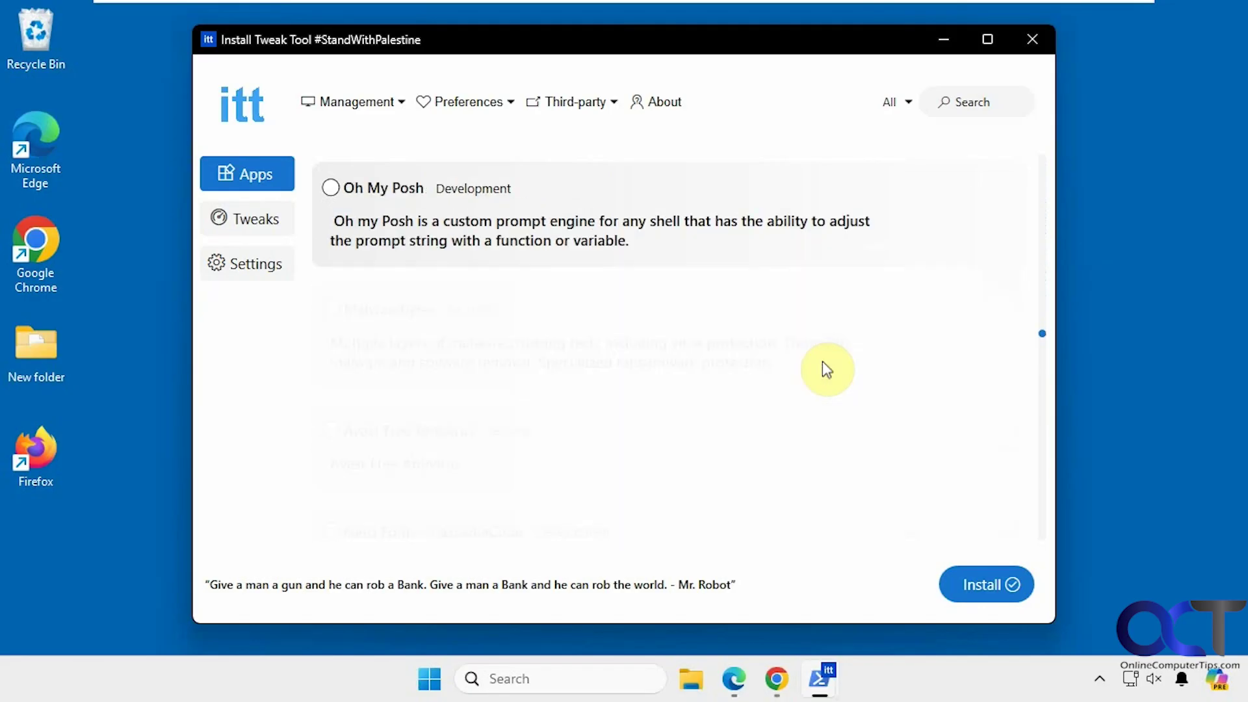
{"action": "scroll", "coordinate": [822, 369], "scroll_direction": "down", "scroll_amount": 20}
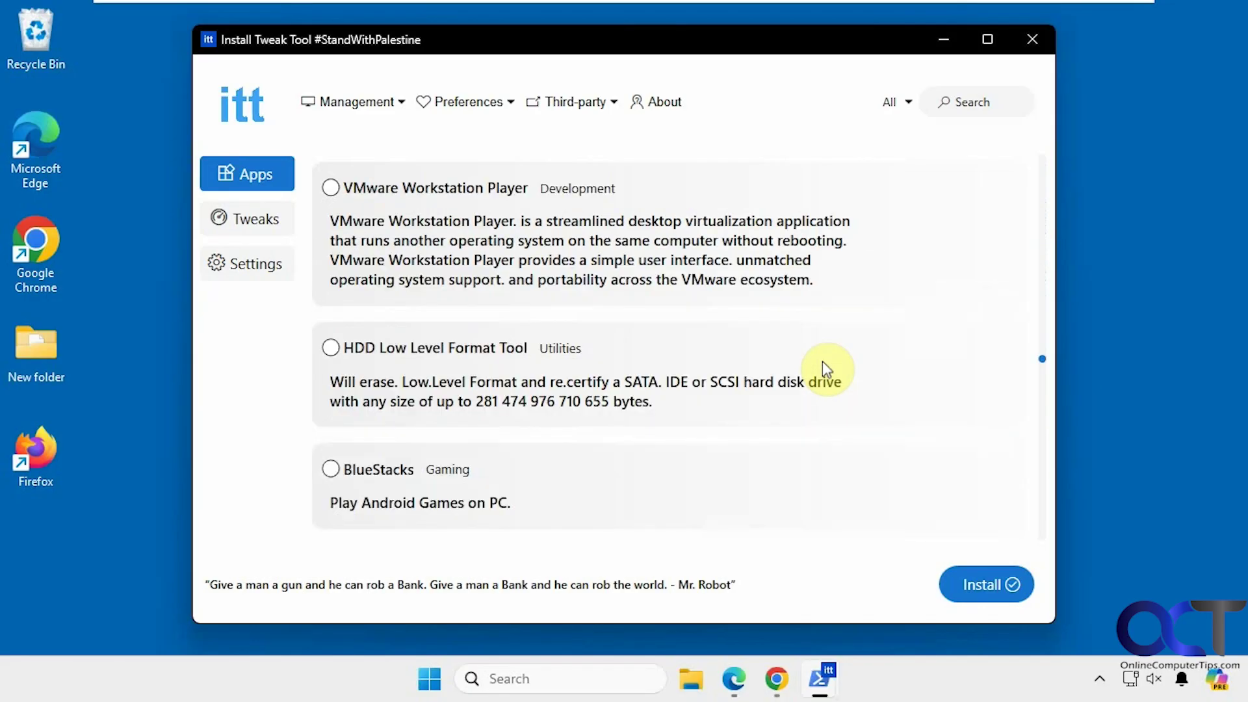
{"action": "scroll", "coordinate": [822, 362], "scroll_direction": "down", "scroll_amount": 20}
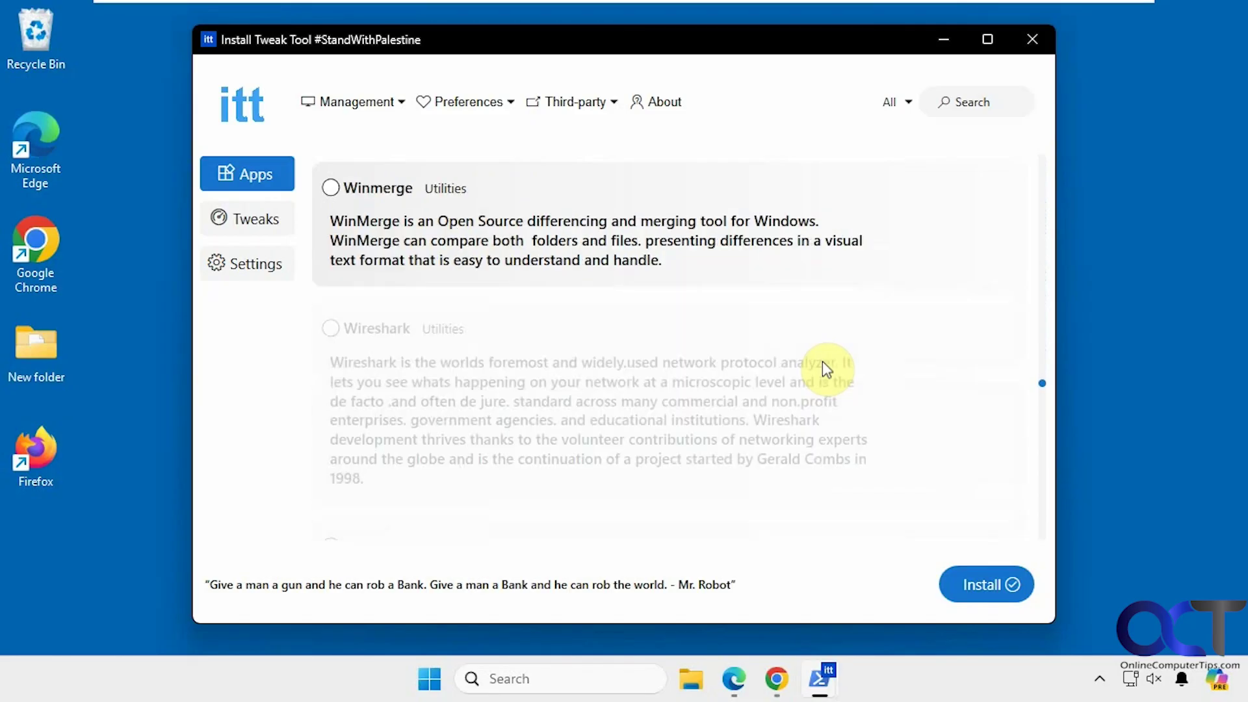
{"action": "scroll", "coordinate": [822, 369], "scroll_direction": "down", "scroll_amount": 20}
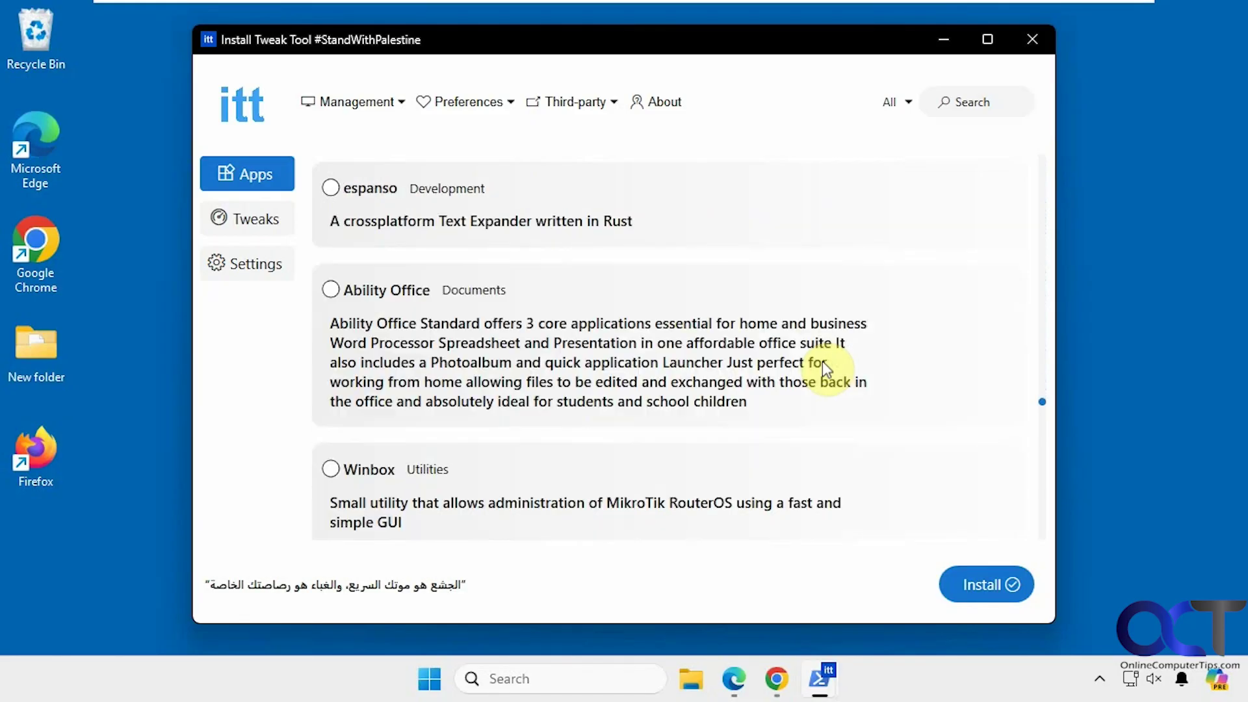
{"action": "scroll", "coordinate": [821, 368], "scroll_direction": "down", "scroll_amount": 20}
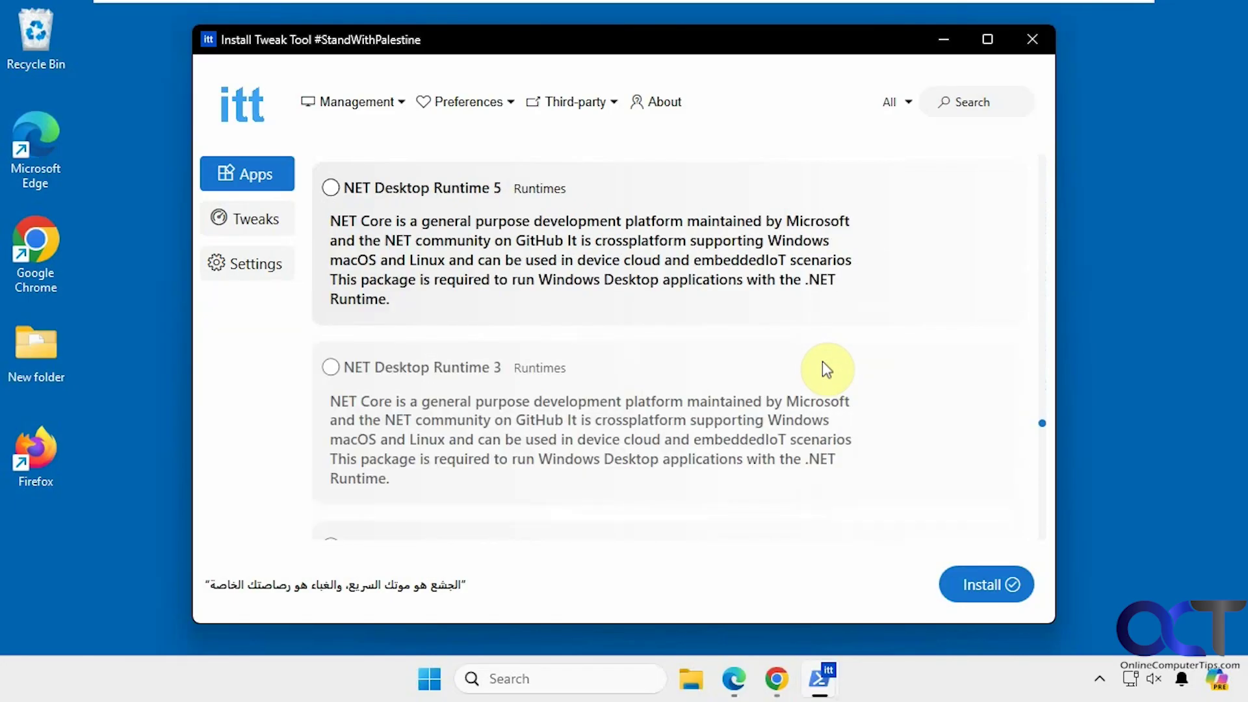
{"action": "scroll", "coordinate": [822, 364], "scroll_direction": "down", "scroll_amount": 20}
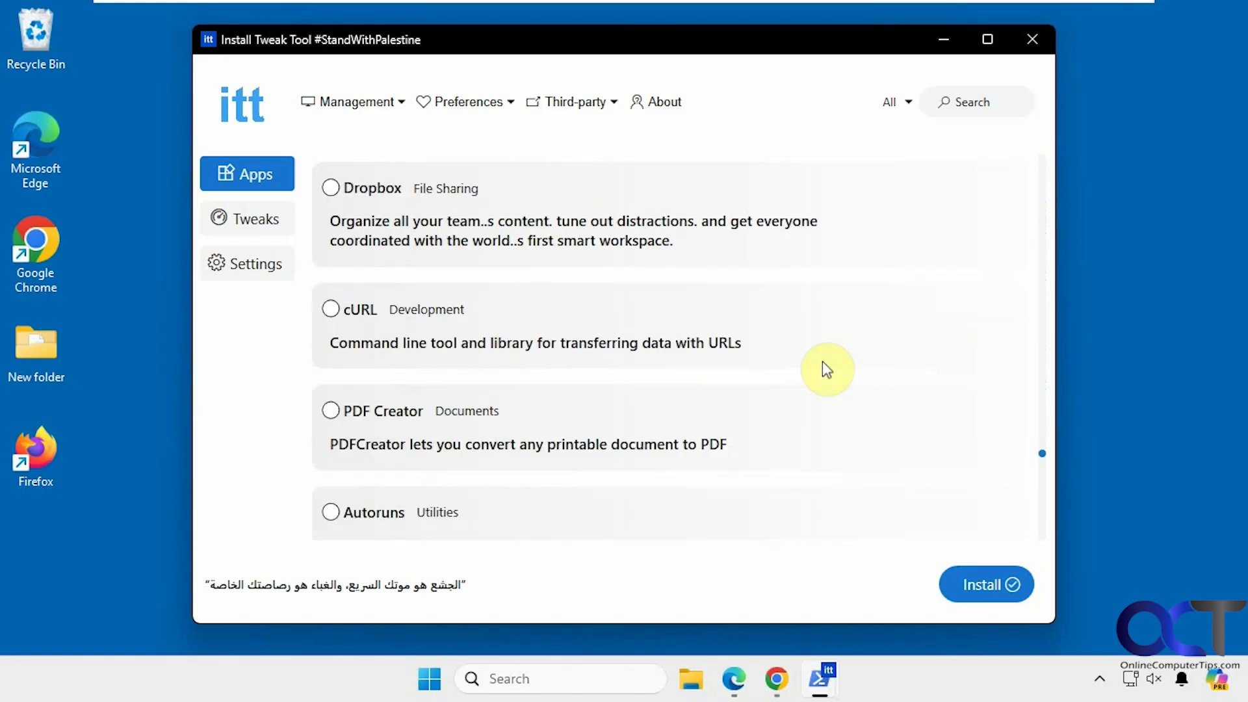
{"action": "scroll", "coordinate": [823, 364], "scroll_direction": "down", "scroll_amount": 20}
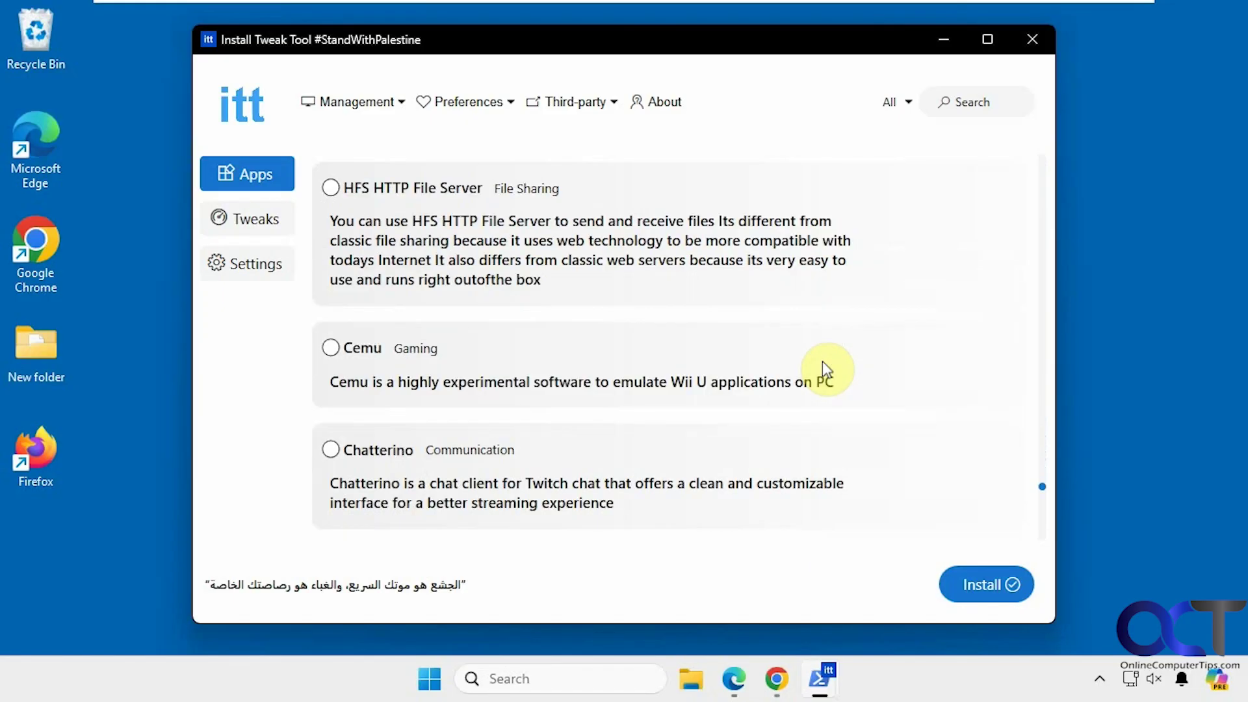
{"action": "scroll", "coordinate": [821, 369], "scroll_direction": "down", "scroll_amount": 20}
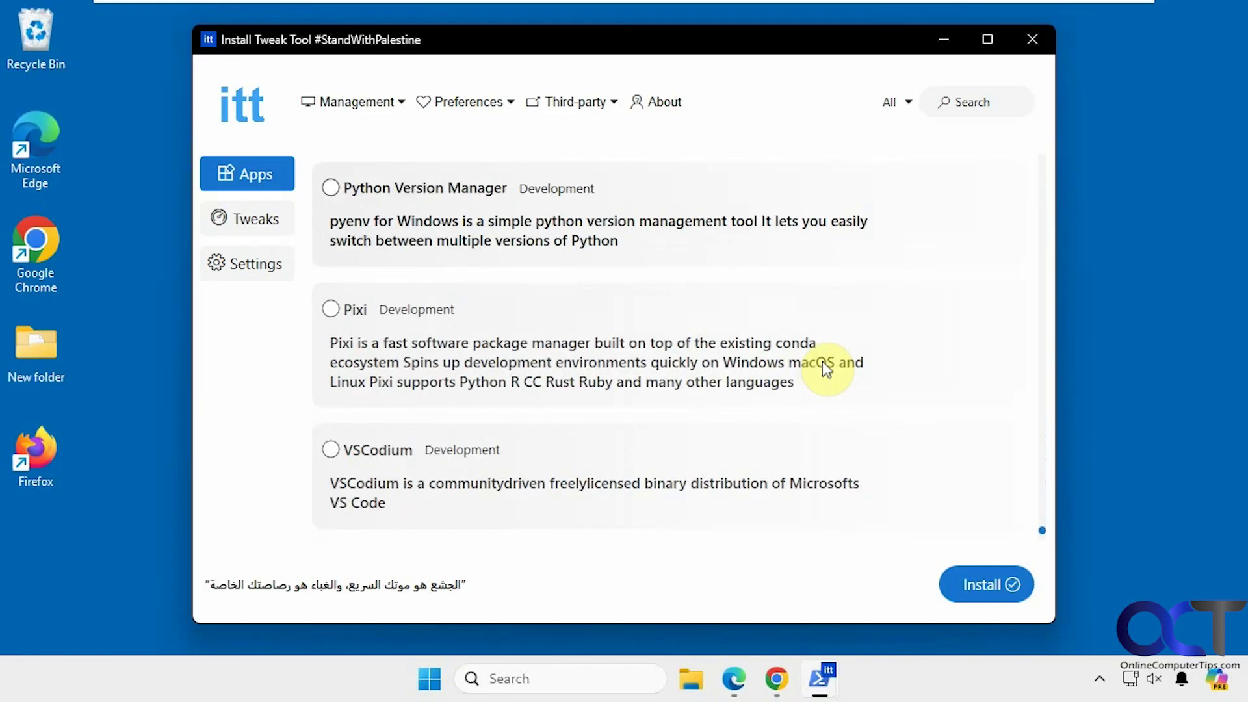
{"action": "scroll", "coordinate": [821, 361], "scroll_direction": "down", "scroll_amount": 5}
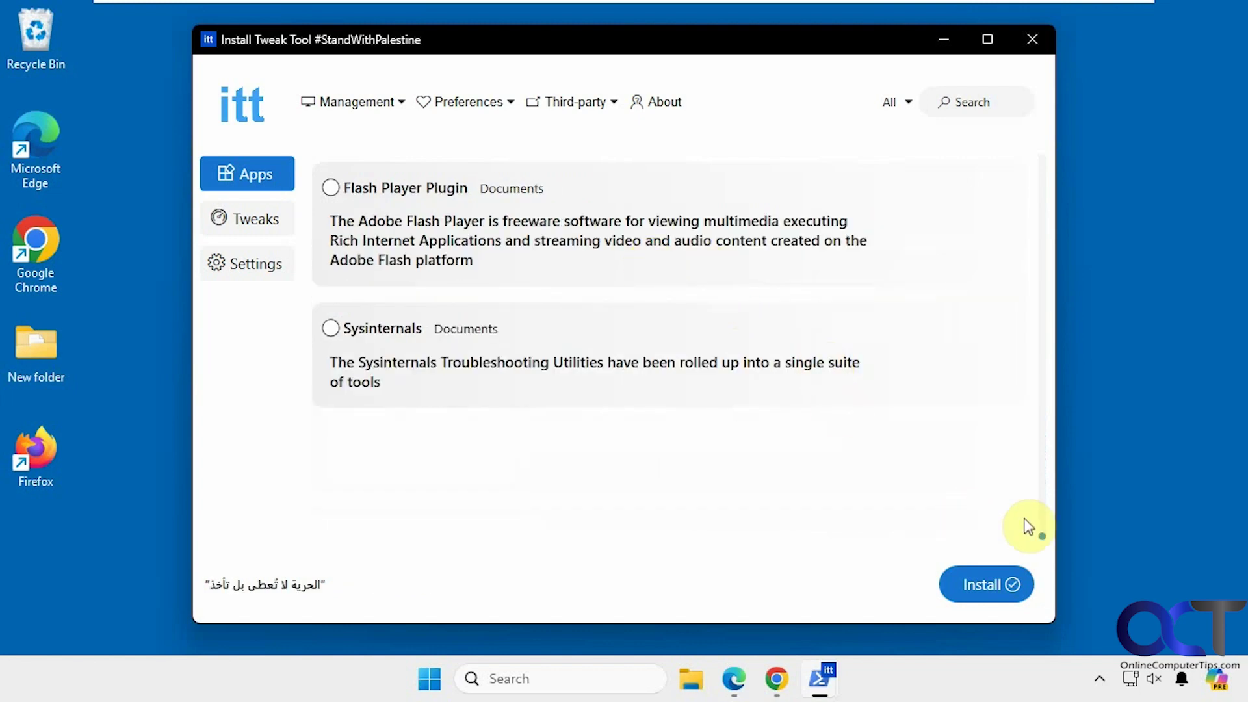
Step: Tick Thorium SSE3 in the apps list
{"action": "left_click_drag", "start_coordinate": [1044, 541], "coordinate": [1066, 151]}
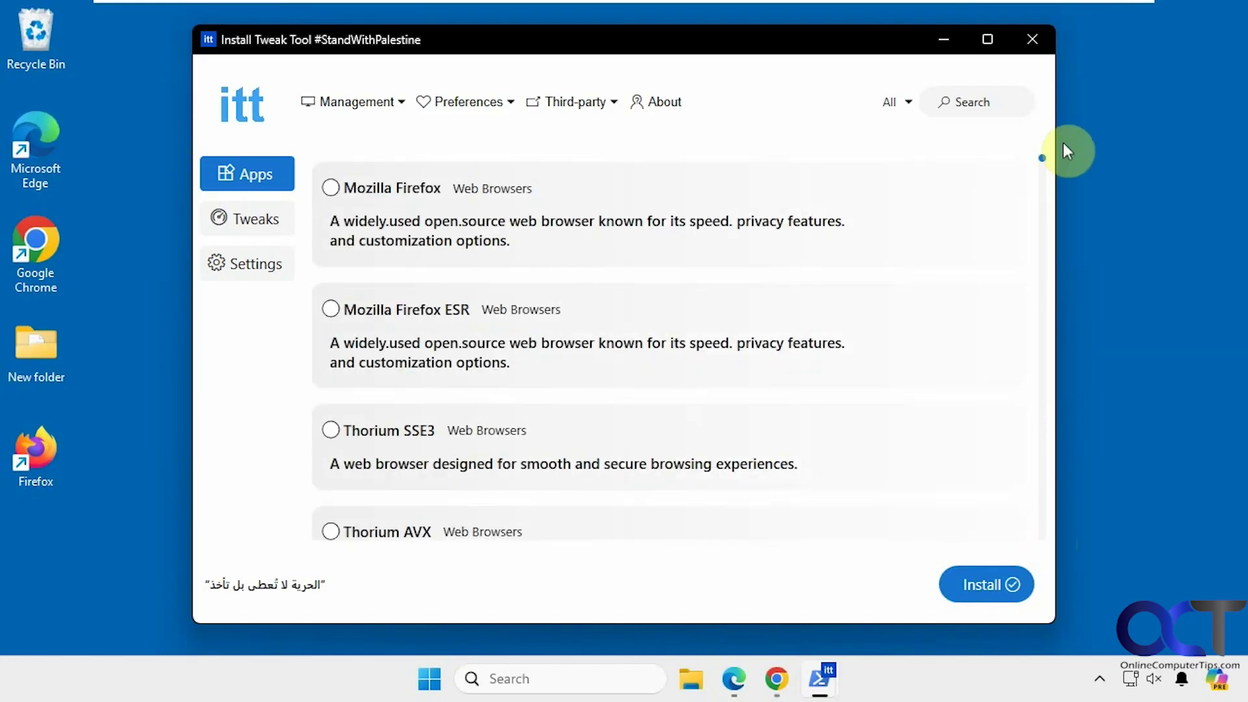
{"action": "left_click", "coordinate": [473, 103]}
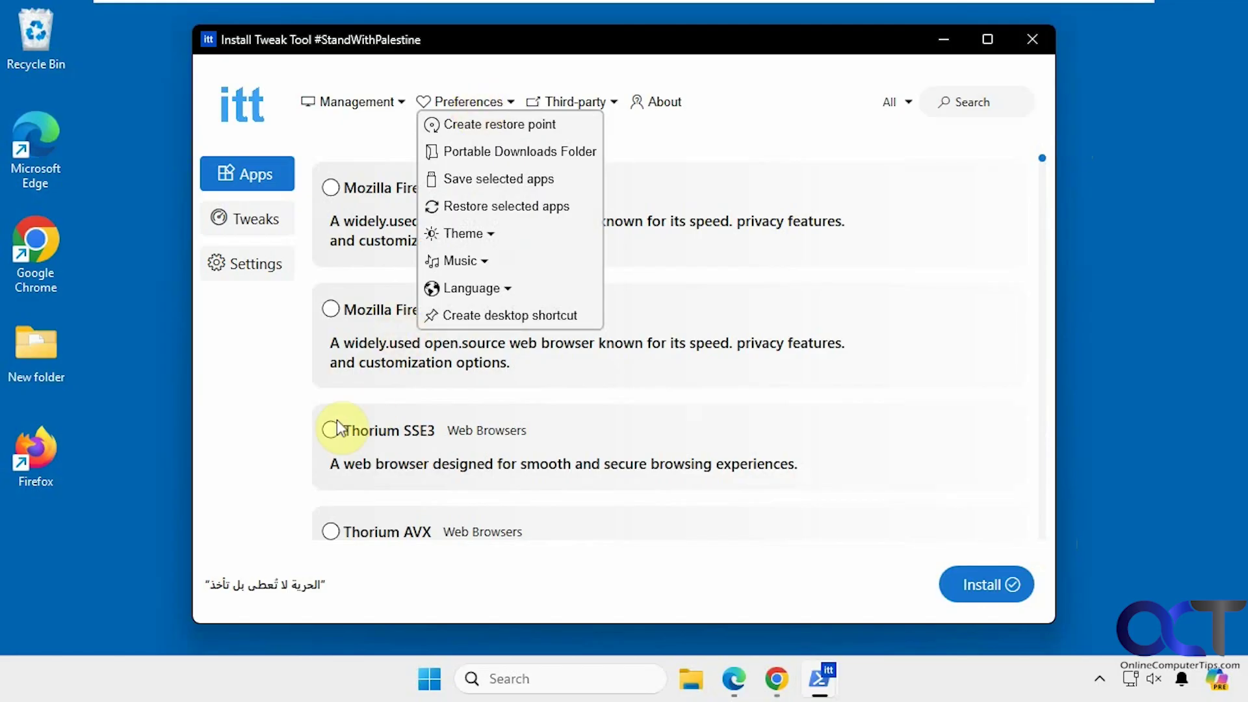
{"action": "left_click", "coordinate": [330, 430]}
Step: Save the selected apps to the Desktop as a file named Thorium
{"action": "left_click", "coordinate": [478, 103]}
{"action": "left_click", "coordinate": [494, 185]}
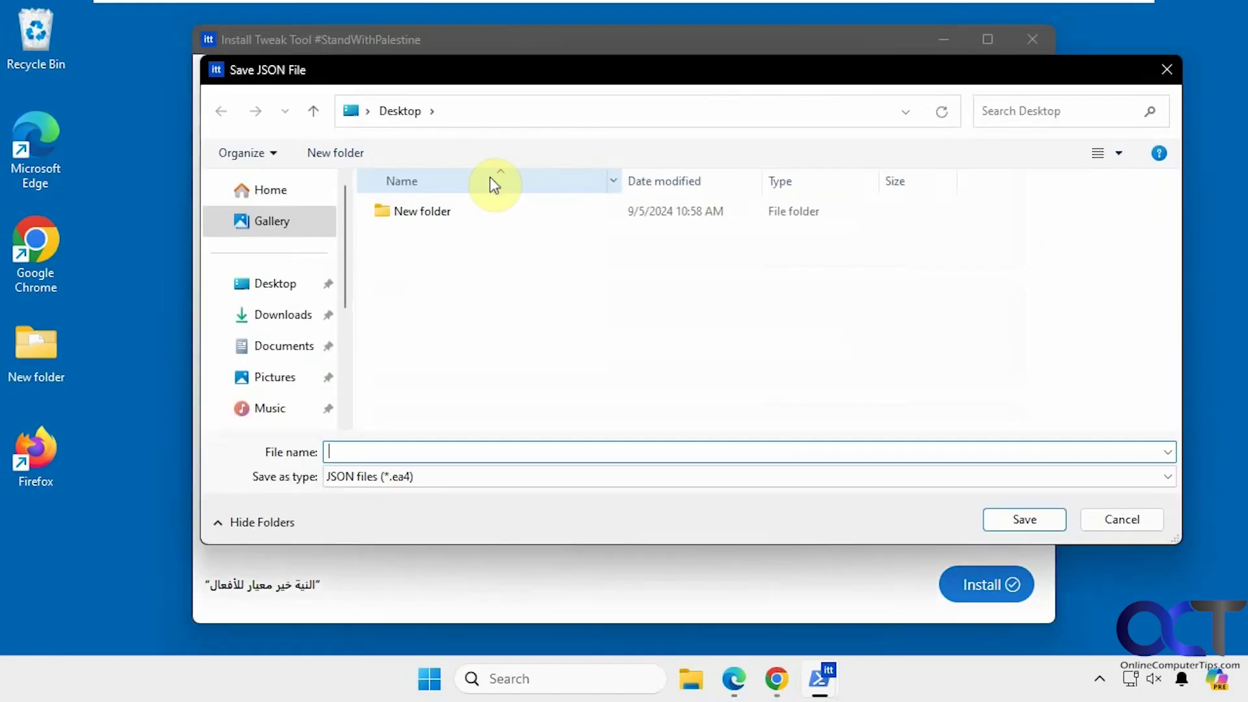
{"action": "left_click", "coordinate": [263, 289]}
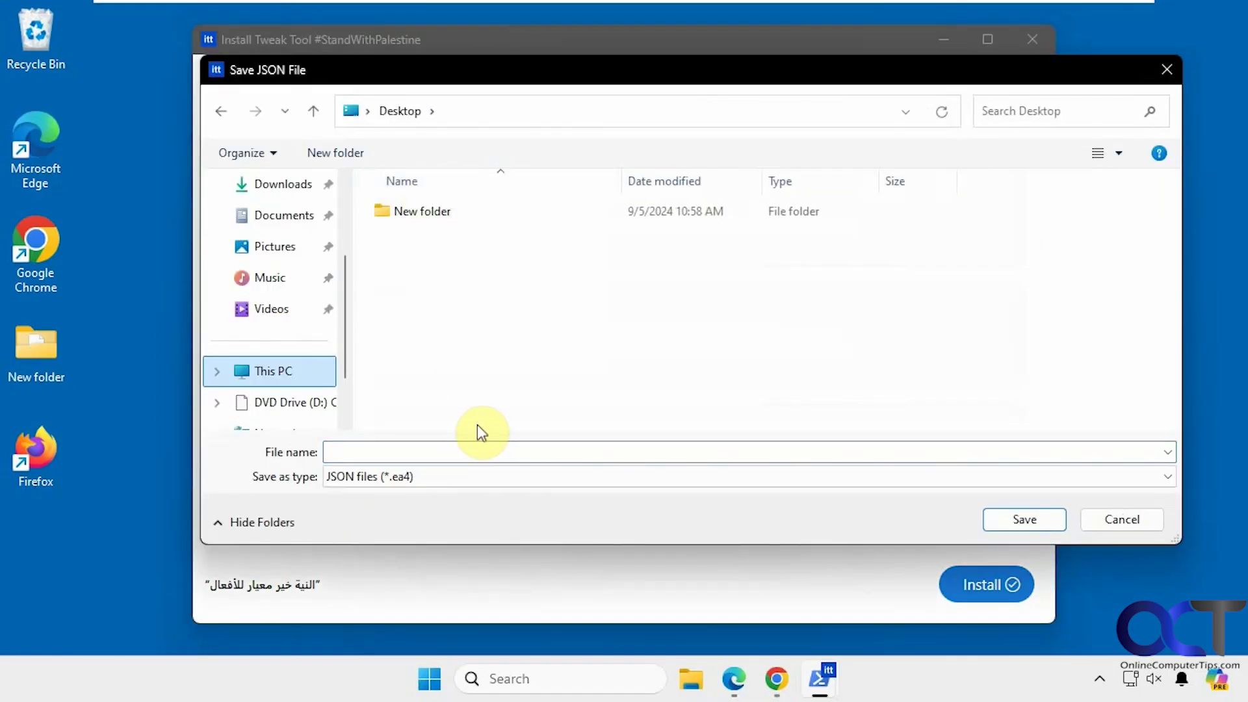
{"action": "left_click", "coordinate": [453, 453]}
{"action": "type", "text": "Thorium"}
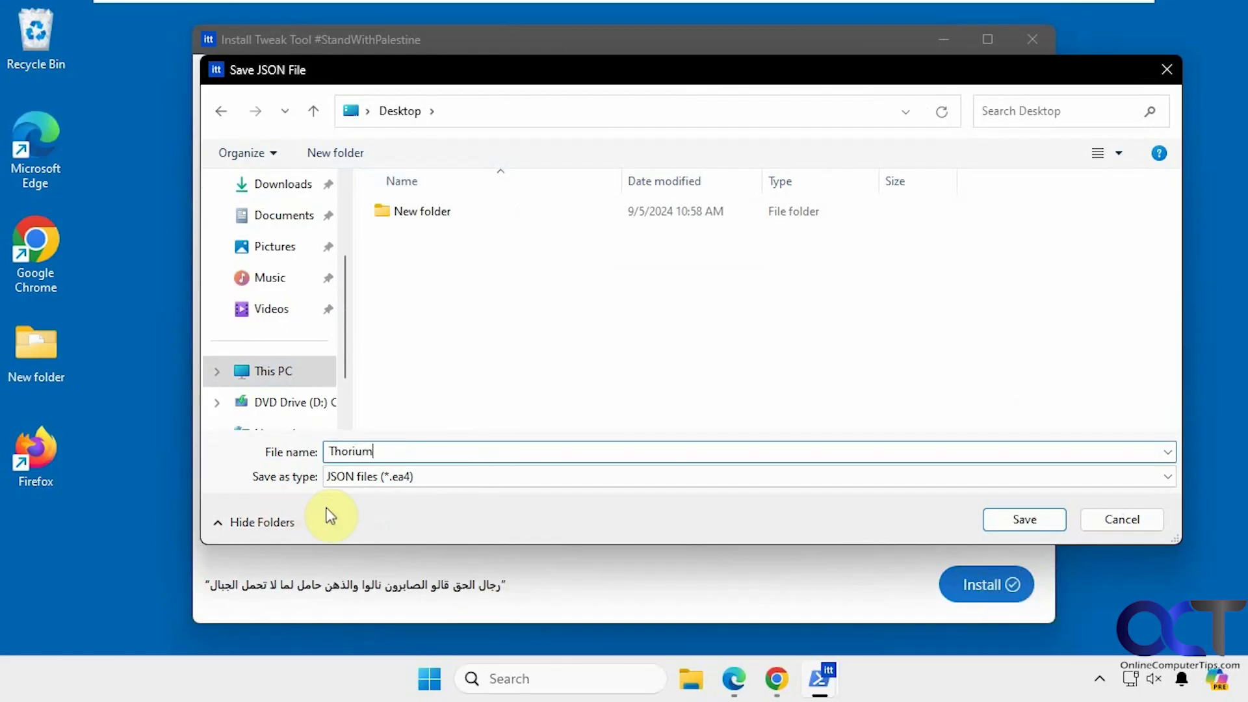
{"action": "left_click", "coordinate": [1014, 520]}
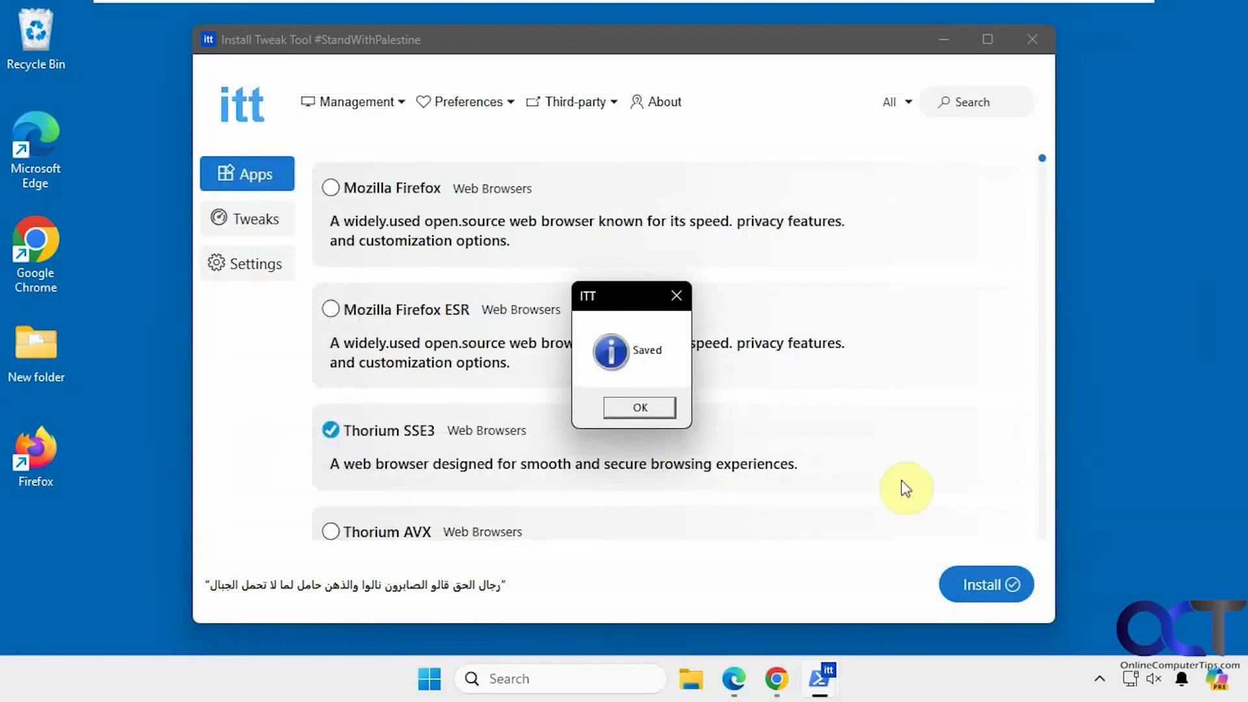
Step: Open Thorium.ea4 in Notepad to check Thorium SSE3 is set true, then close it
{"action": "left_click", "coordinate": [637, 408]}
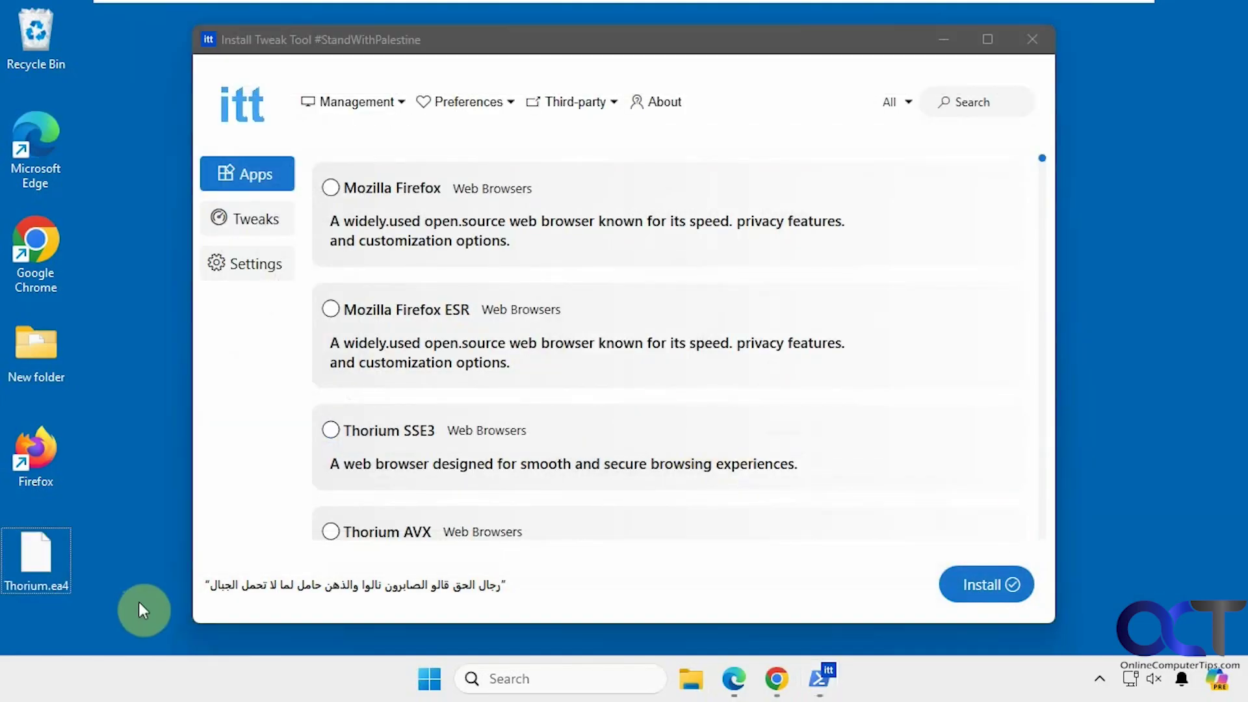
{"action": "double_click", "coordinate": [39, 554]}
{"action": "left_click", "coordinate": [490, 190]}
{"action": "left_click", "coordinate": [715, 605]}
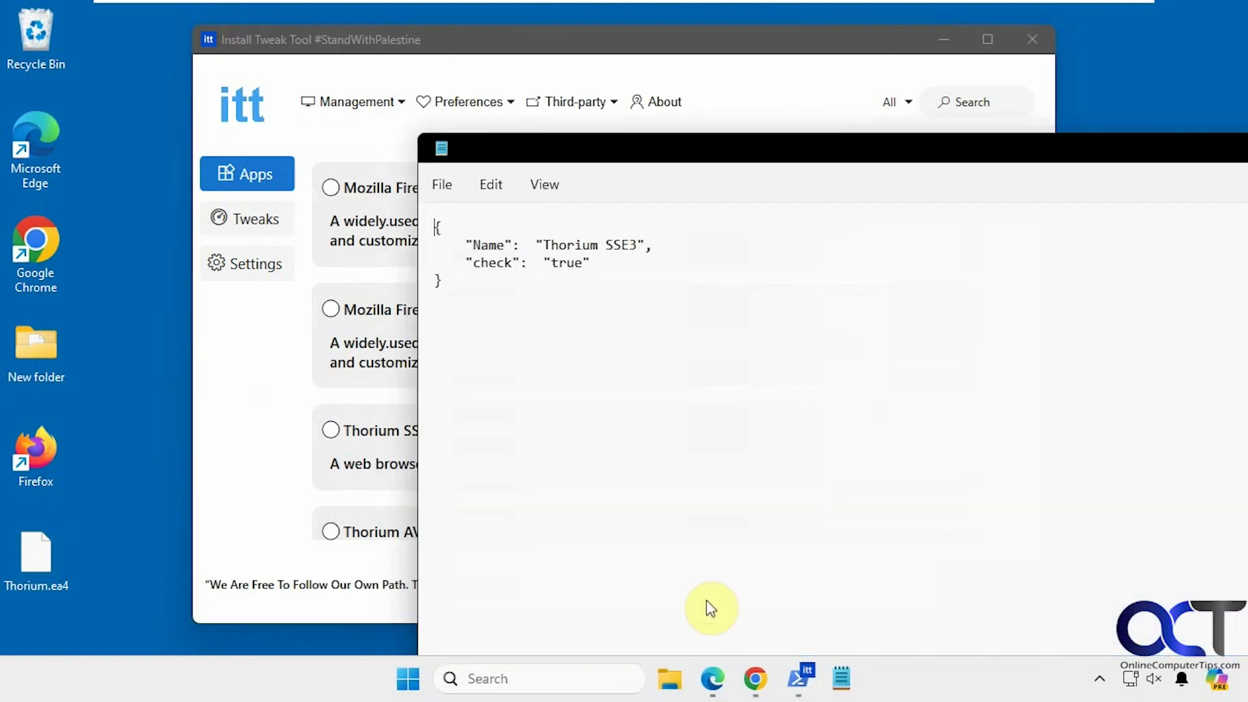
{"action": "left_click_drag", "start_coordinate": [802, 151], "coordinate": [636, 98]}
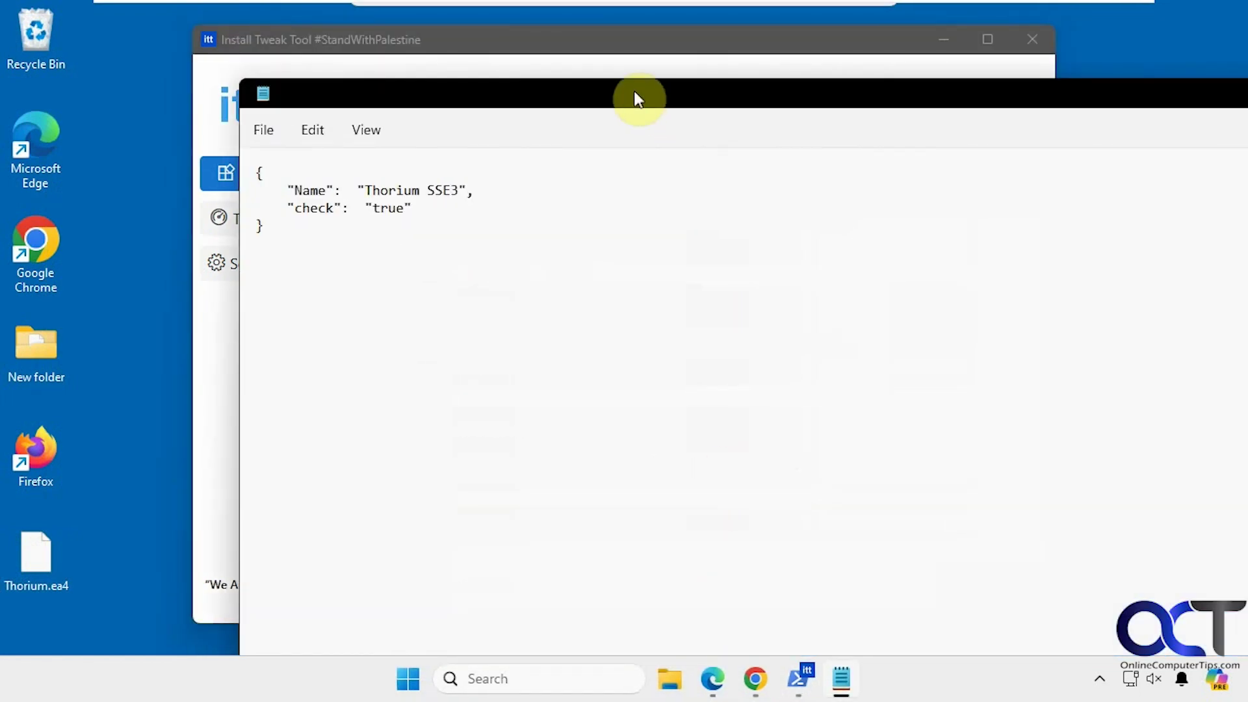
{"action": "left_click_drag", "start_coordinate": [1048, 104], "coordinate": [776, 84]}
{"action": "left_click", "coordinate": [1198, 74]}
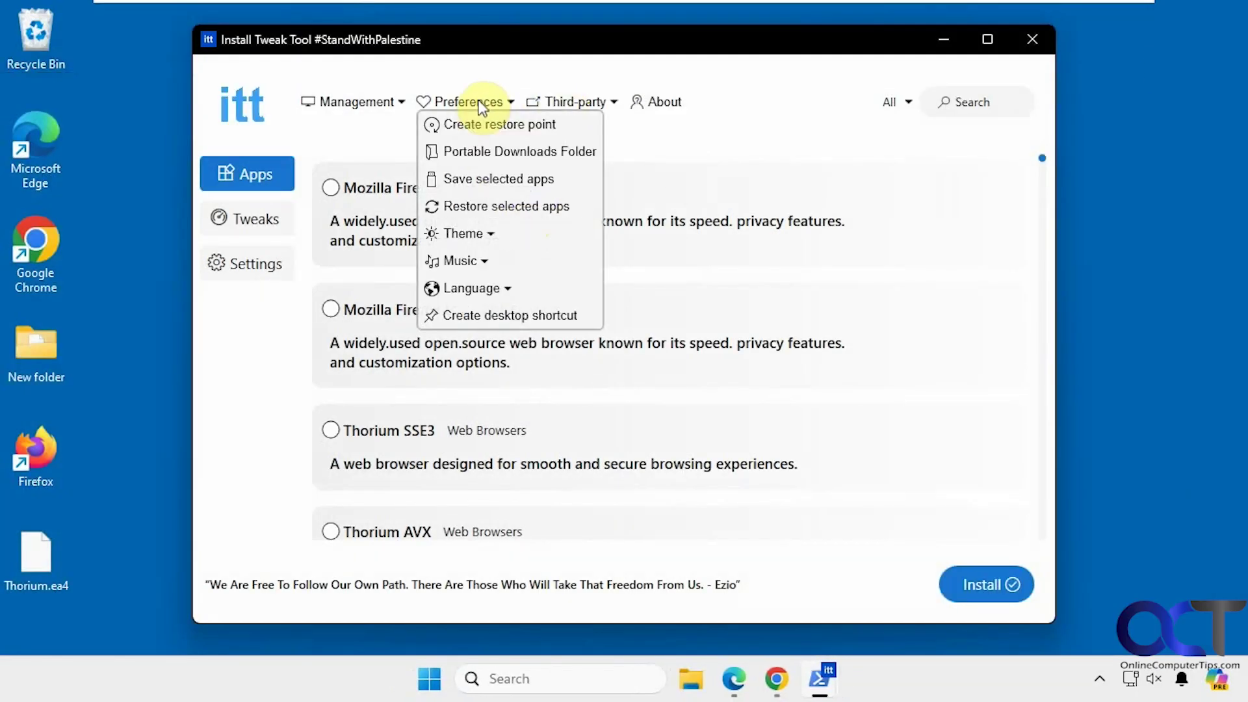
Step: Restore the app selection from Thorium.ea4 and dismiss the success message
{"action": "left_click", "coordinate": [485, 205]}
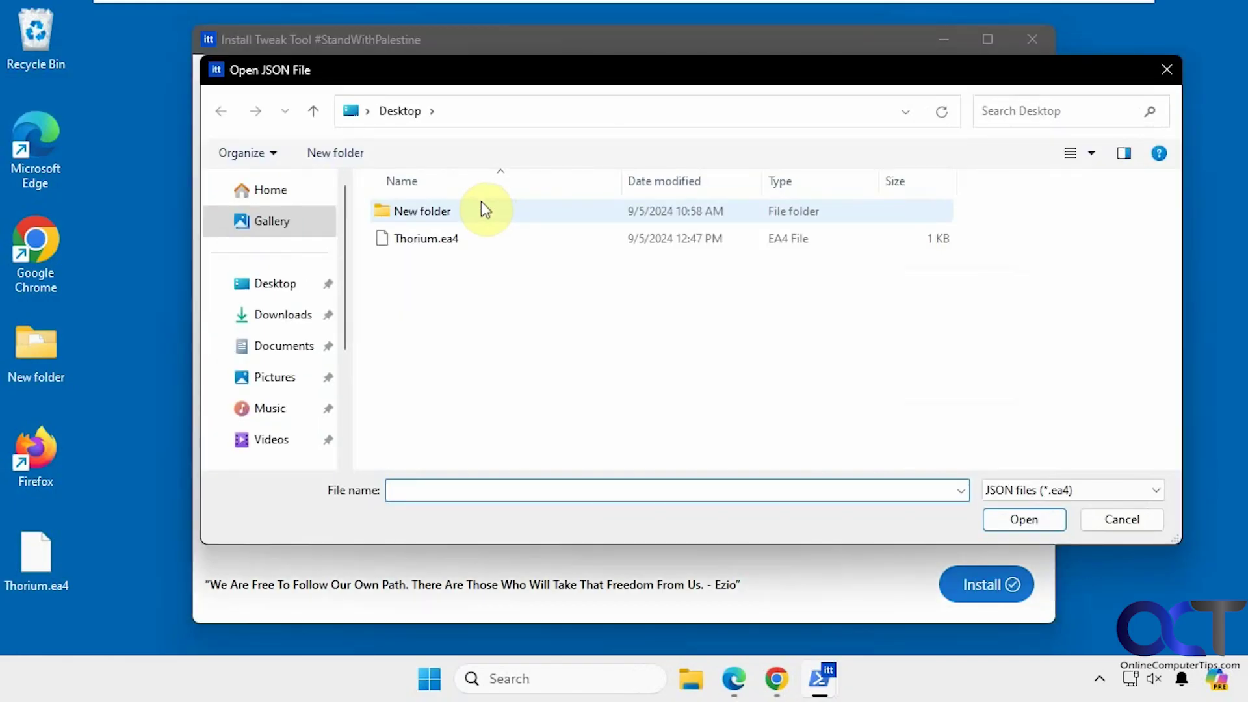
{"action": "double_click", "coordinate": [435, 240]}
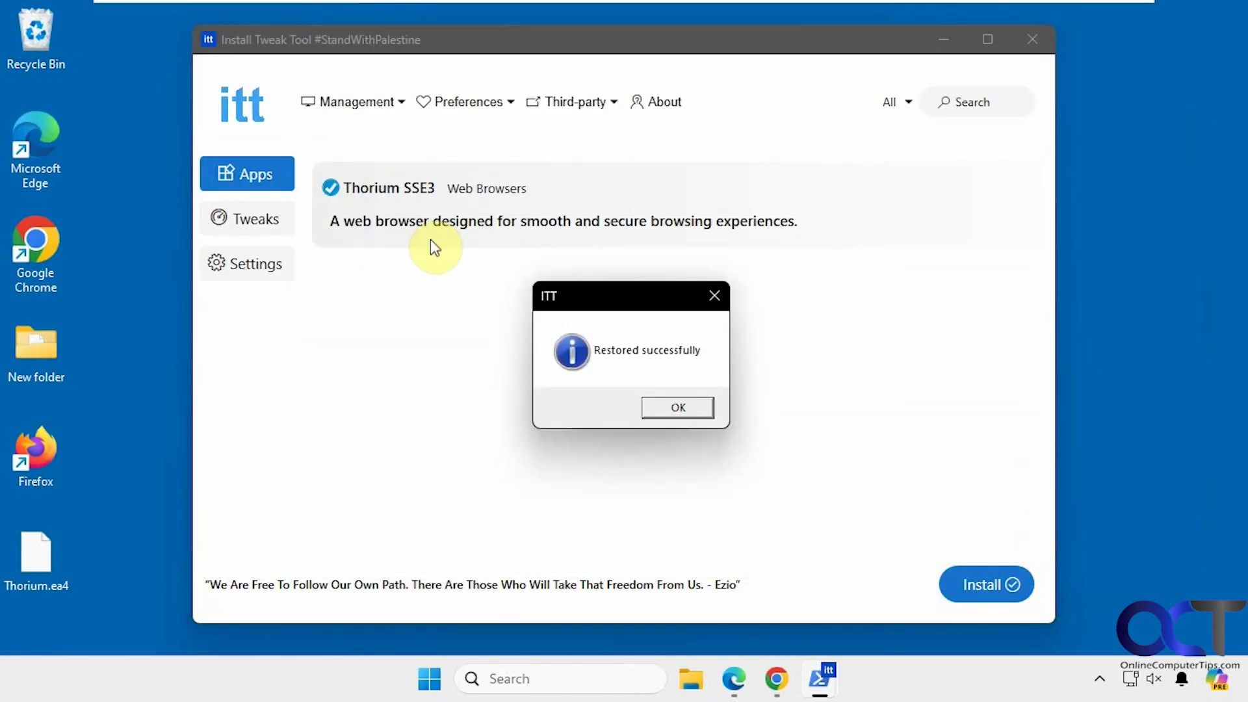
{"action": "left_click", "coordinate": [661, 407]}
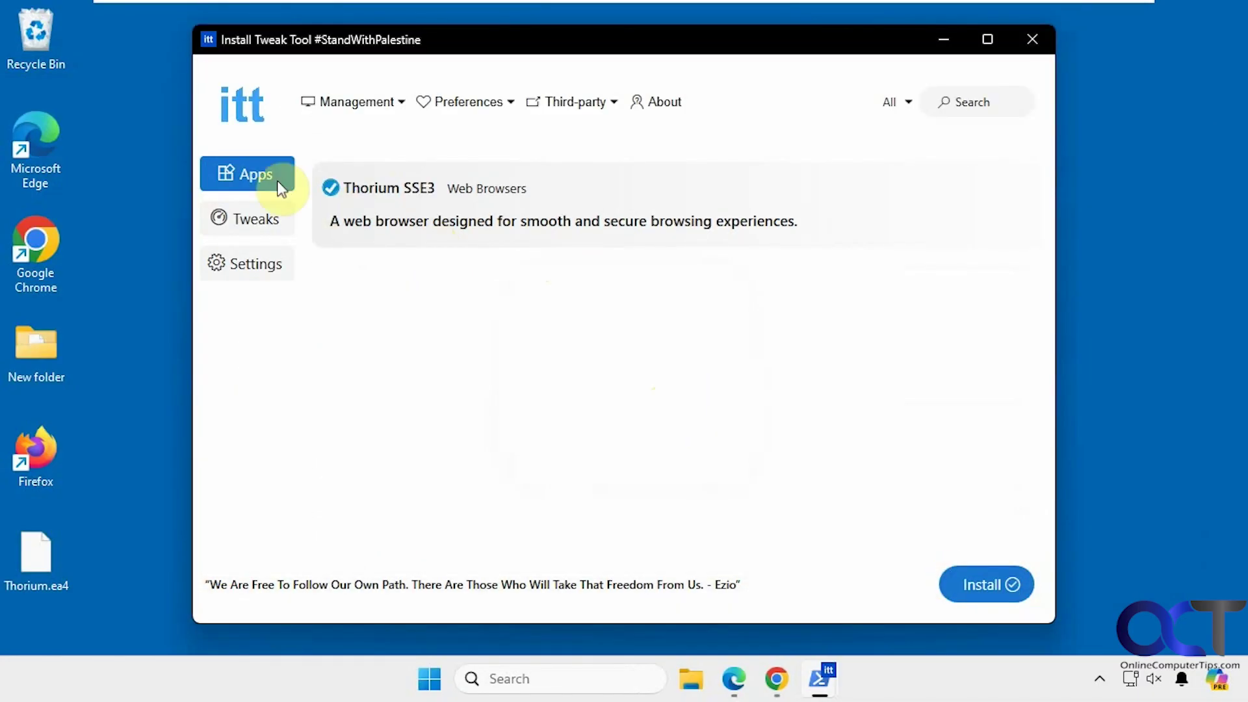
Step: Show the Tweaks list and tick Restore Classic Context Menu Windows 11
{"action": "left_click", "coordinate": [254, 219]}
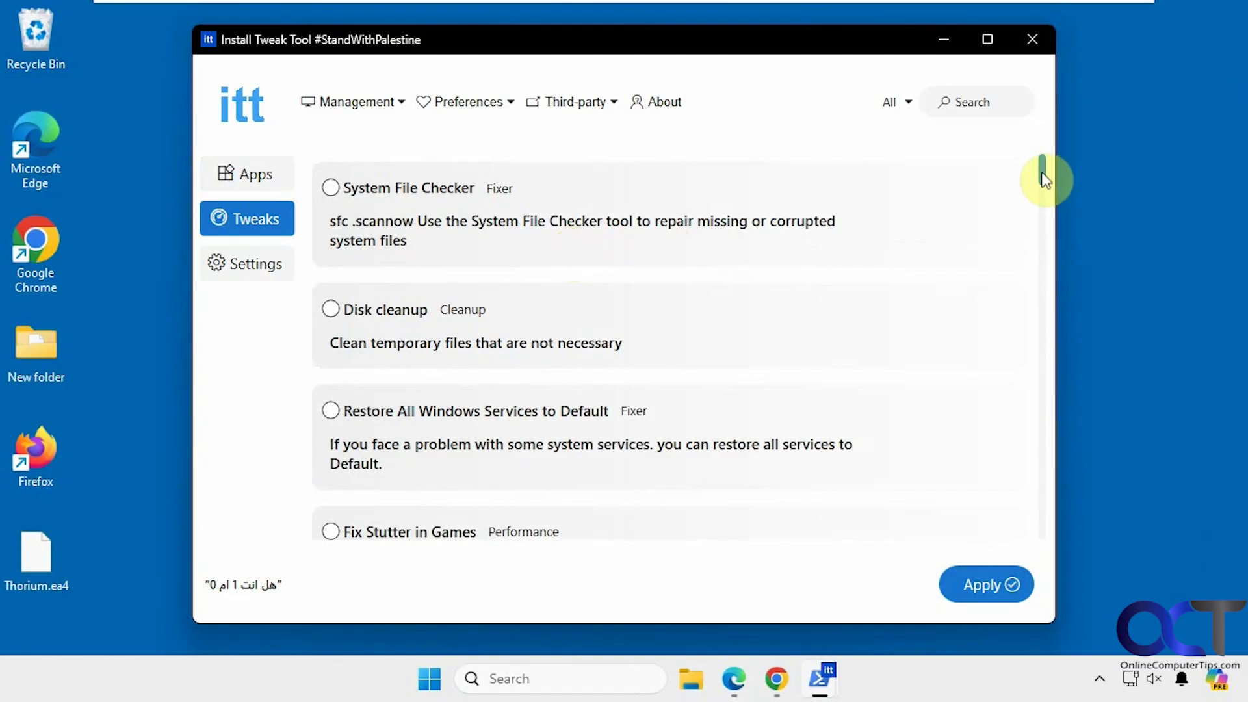
{"action": "scroll", "coordinate": [877, 250], "scroll_direction": "down", "scroll_amount": 2}
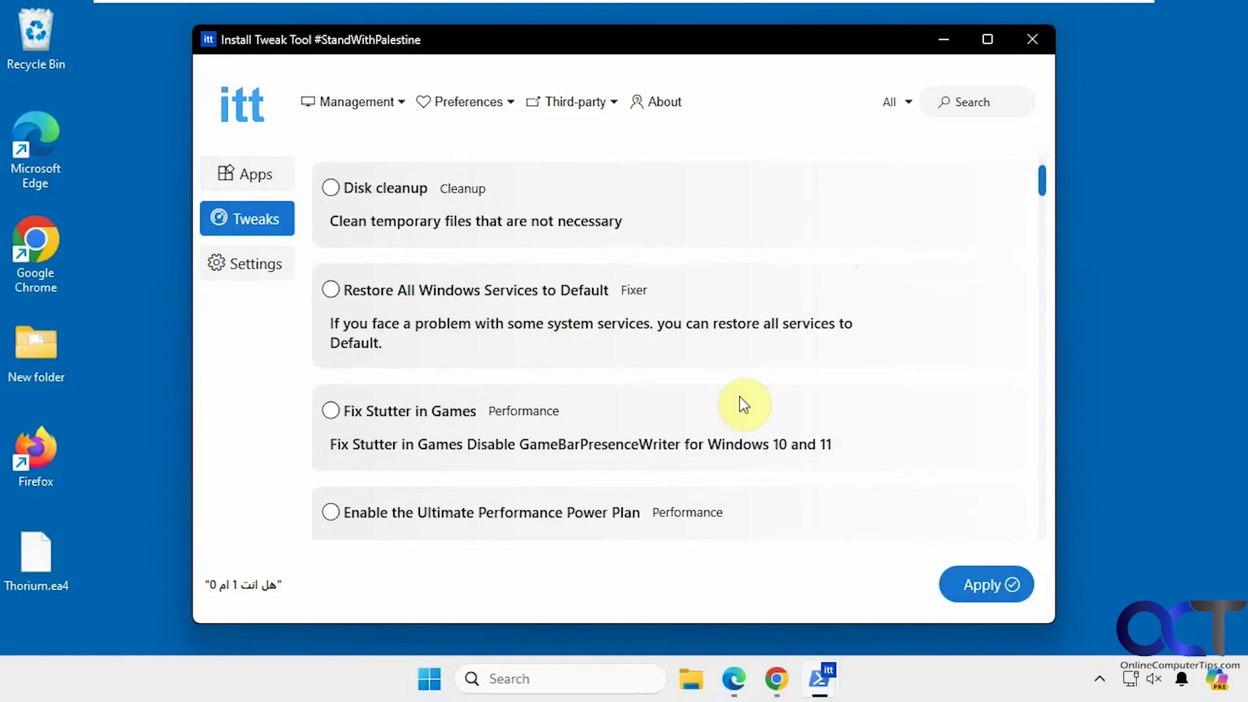
{"action": "scroll", "coordinate": [702, 393], "scroll_direction": "down", "scroll_amount": 3}
{"action": "scroll", "coordinate": [686, 391], "scroll_direction": "down", "scroll_amount": 3}
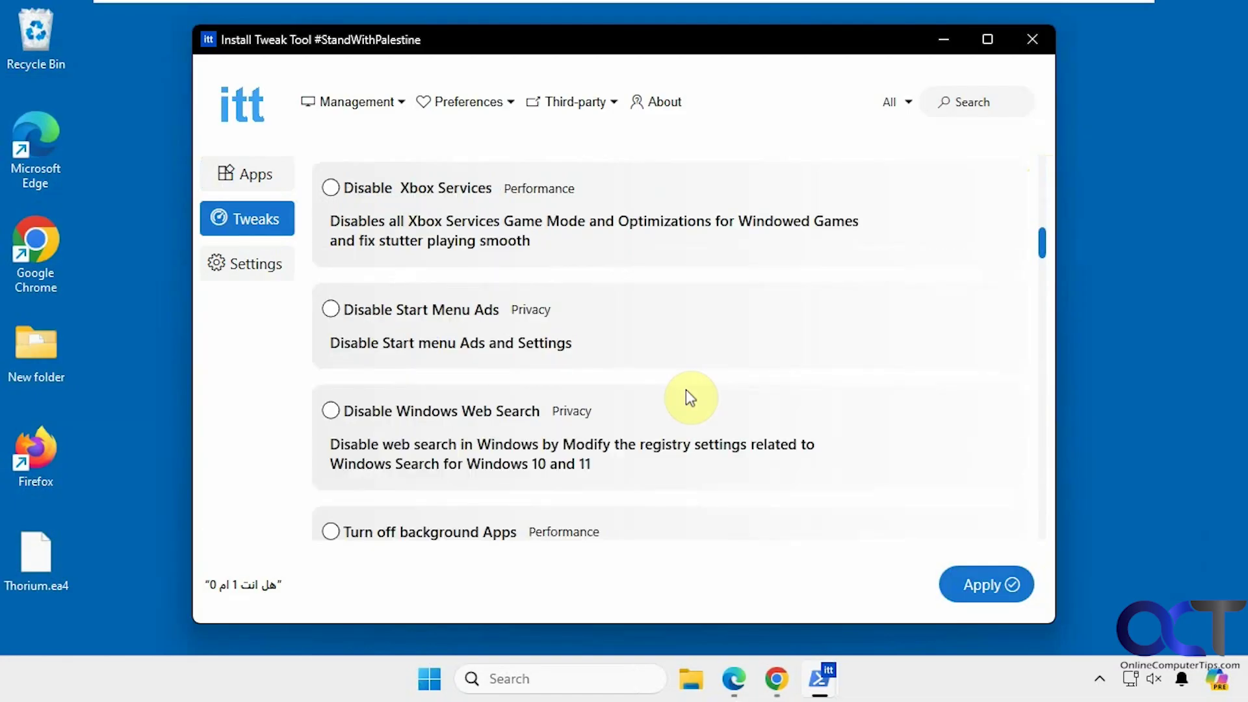
{"action": "scroll", "coordinate": [691, 375], "scroll_direction": "down", "scroll_amount": 3}
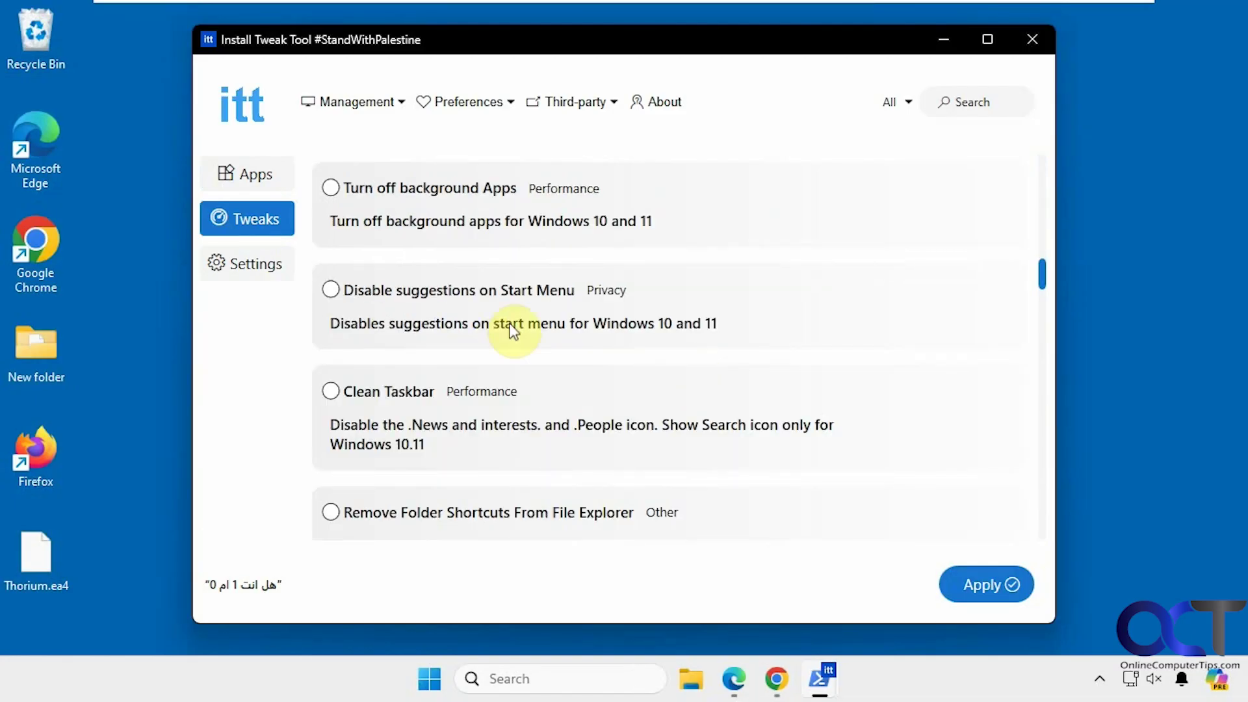
{"action": "scroll", "coordinate": [684, 324], "scroll_direction": "down", "scroll_amount": 3}
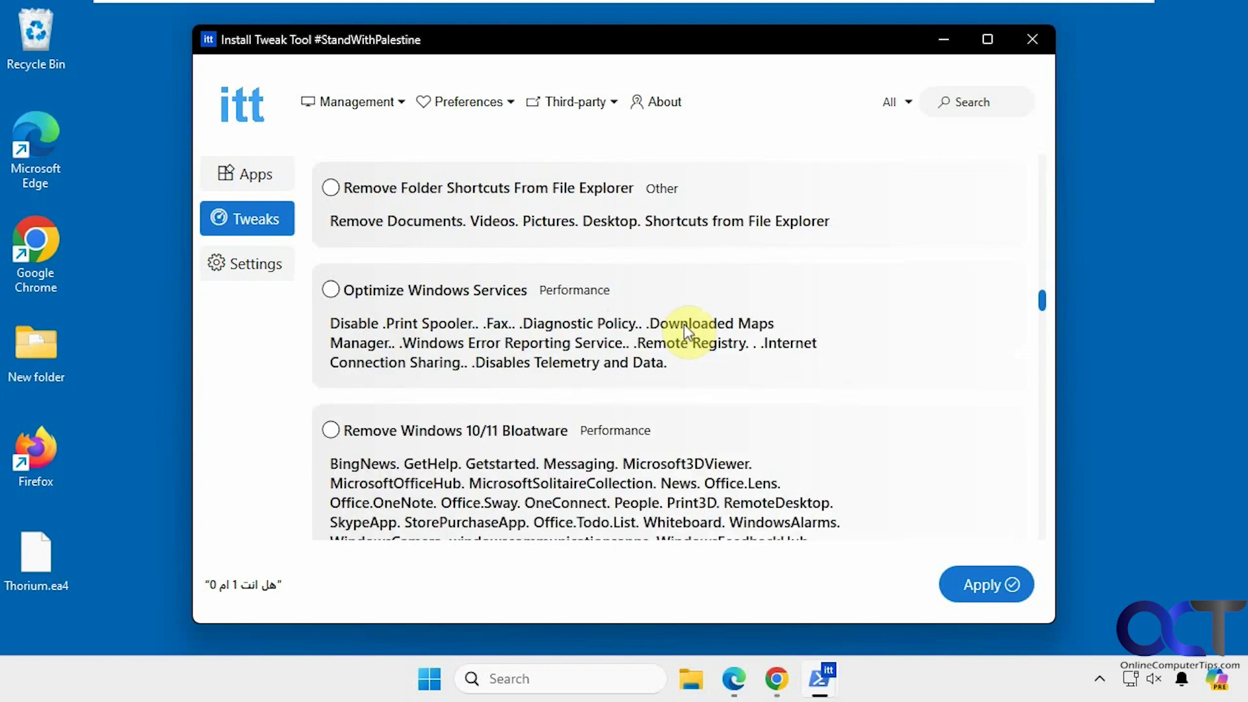
{"action": "scroll", "coordinate": [684, 324], "scroll_direction": "down", "scroll_amount": 3}
{"action": "scroll", "coordinate": [684, 325], "scroll_direction": "up", "scroll_amount": 3}
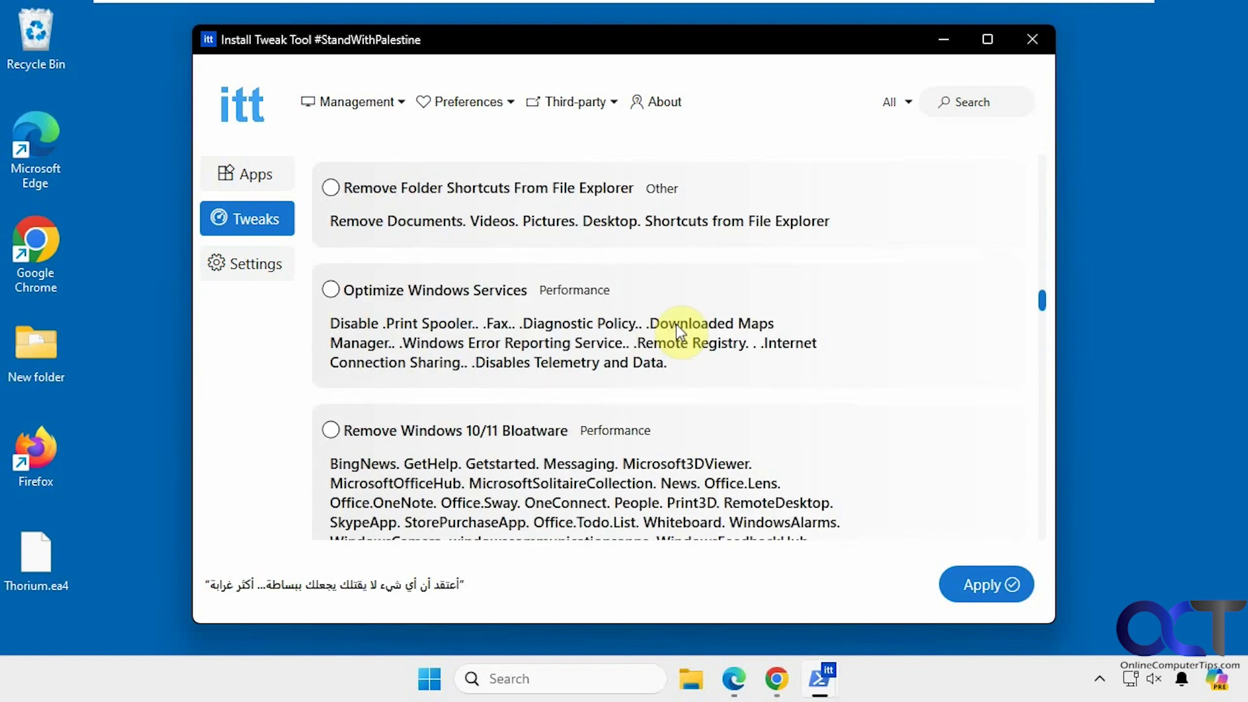
{"action": "scroll", "coordinate": [333, 430], "scroll_direction": "down", "scroll_amount": 1}
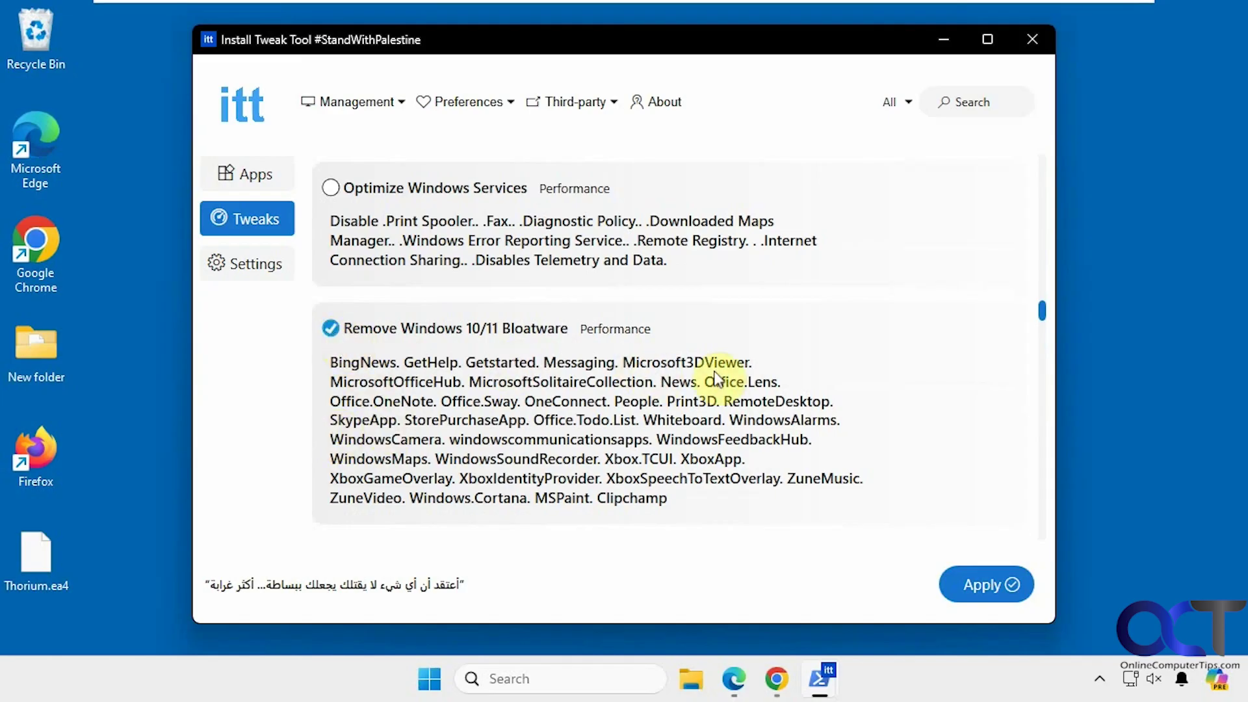
{"action": "scroll", "coordinate": [715, 377], "scroll_direction": "down", "scroll_amount": 3}
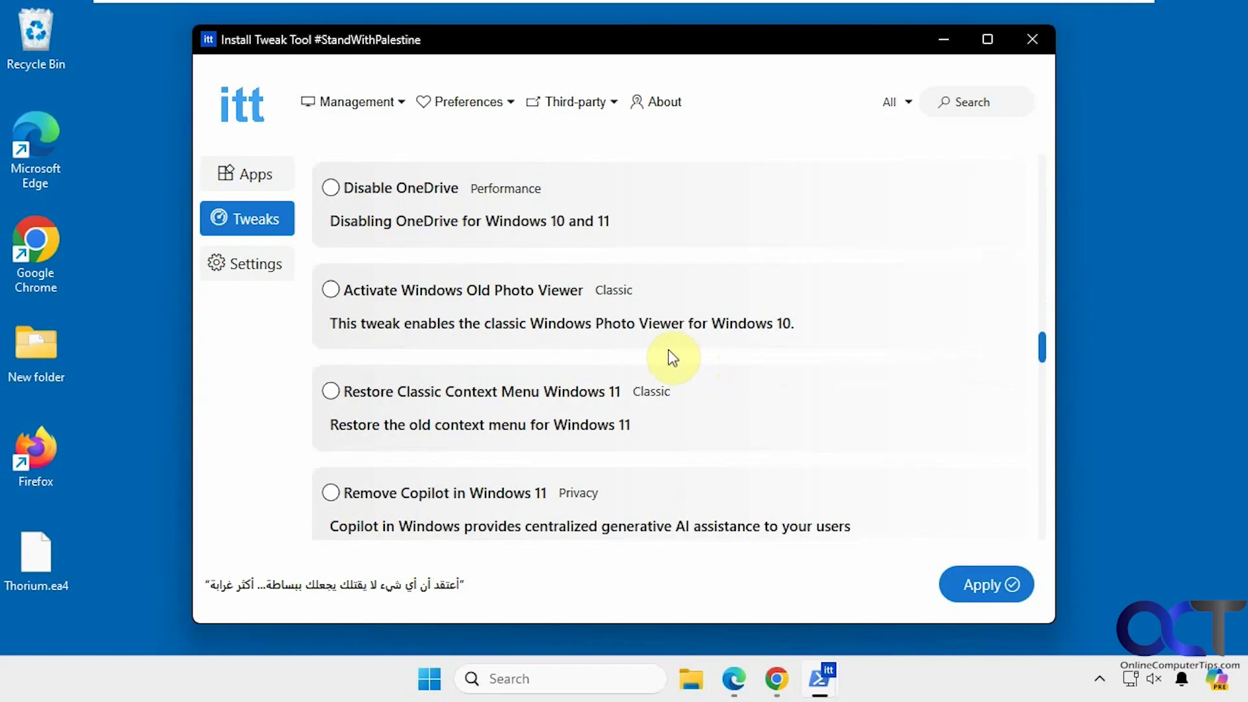
{"action": "left_click", "coordinate": [579, 393]}
Step: Leave Disable Recall Snapshots unticked and scroll to the last tweak entry
{"action": "scroll", "coordinate": [626, 393], "scroll_direction": "down", "scroll_amount": 5}
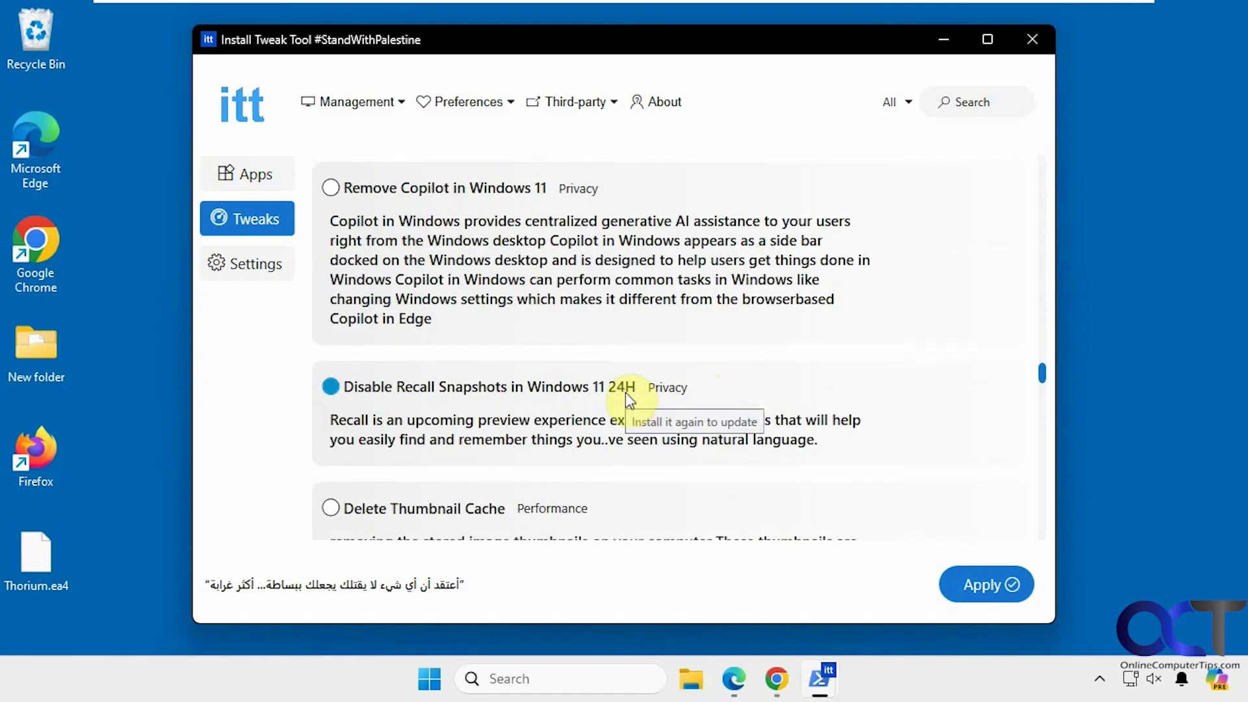
{"action": "left_click", "coordinate": [625, 392]}
{"action": "left_click", "coordinate": [481, 389]}
{"action": "left_click", "coordinate": [436, 396]}
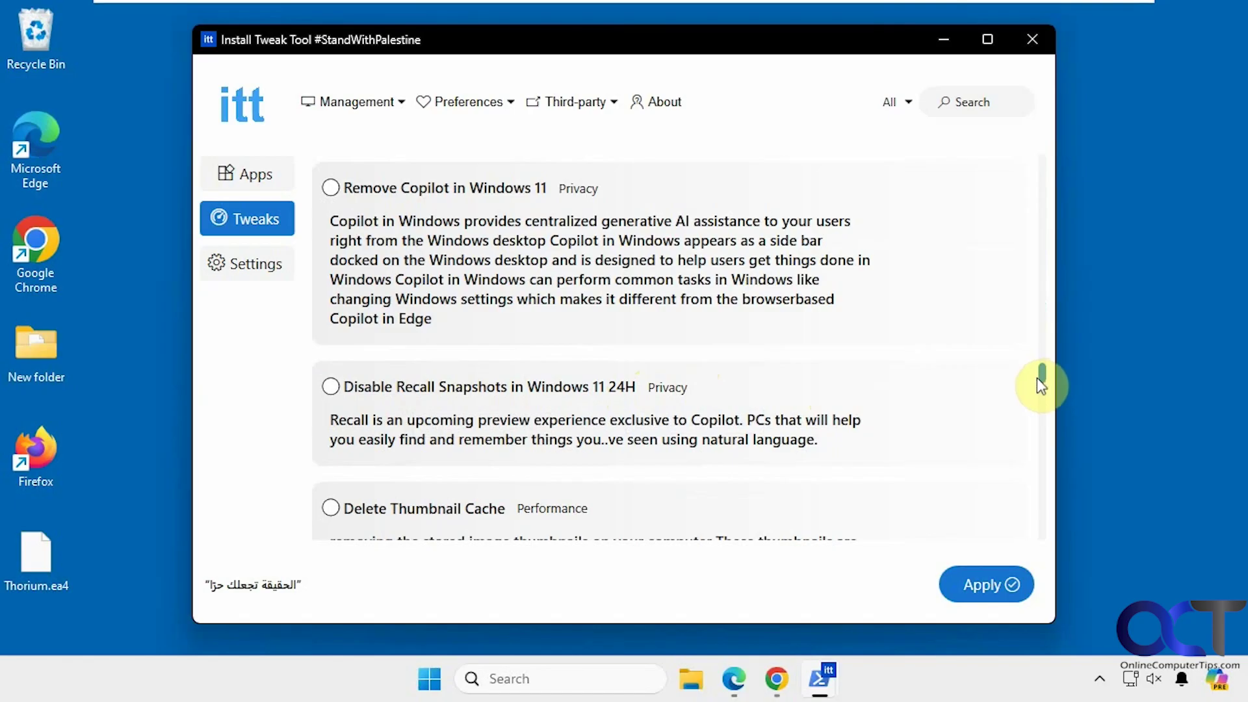
{"action": "scroll", "coordinate": [782, 380], "scroll_direction": "down", "scroll_amount": 5}
{"action": "scroll", "coordinate": [781, 380], "scroll_direction": "down", "scroll_amount": 4}
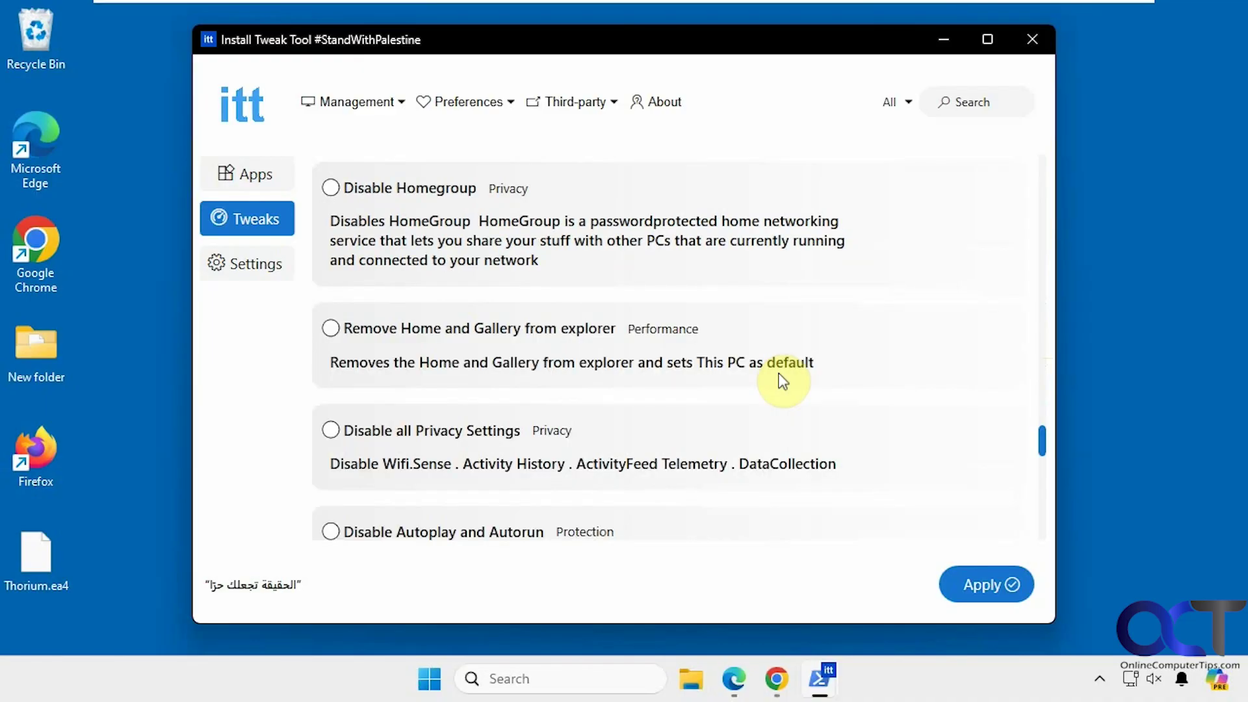
{"action": "scroll", "coordinate": [782, 381], "scroll_direction": "down", "scroll_amount": 4}
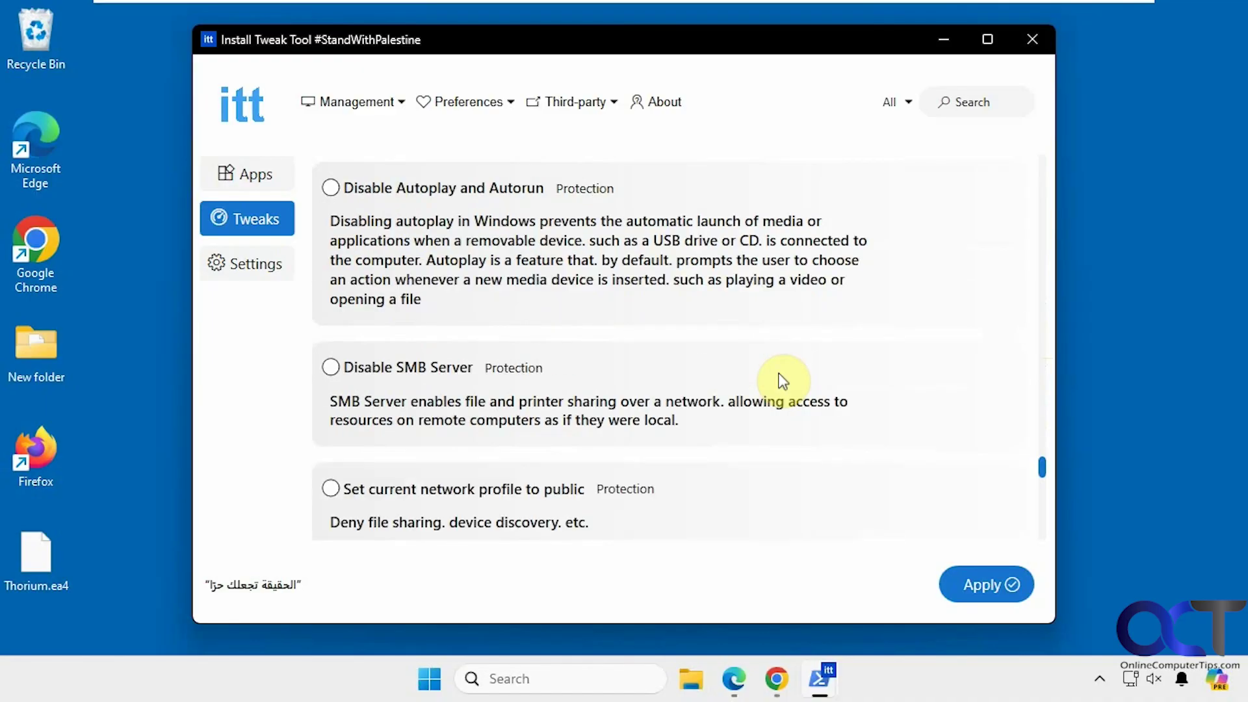
{"action": "scroll", "coordinate": [776, 375], "scroll_direction": "down", "scroll_amount": 4}
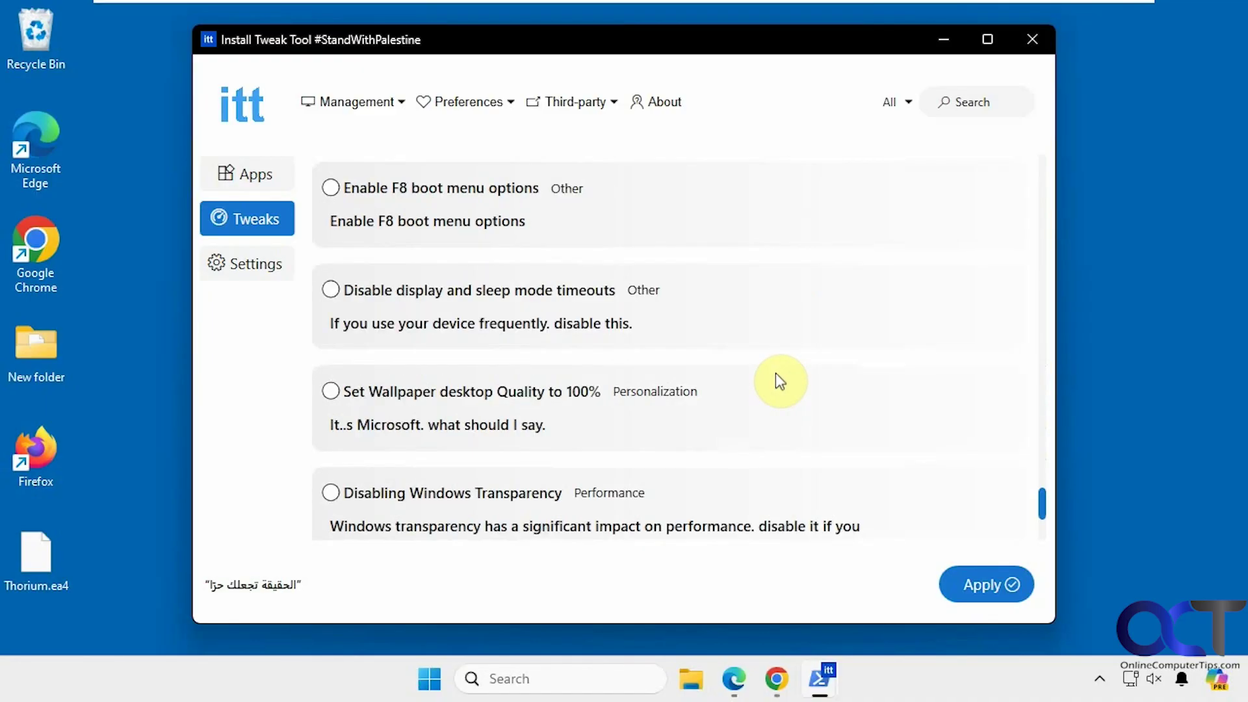
{"action": "scroll", "coordinate": [775, 375], "scroll_direction": "down", "scroll_amount": 3}
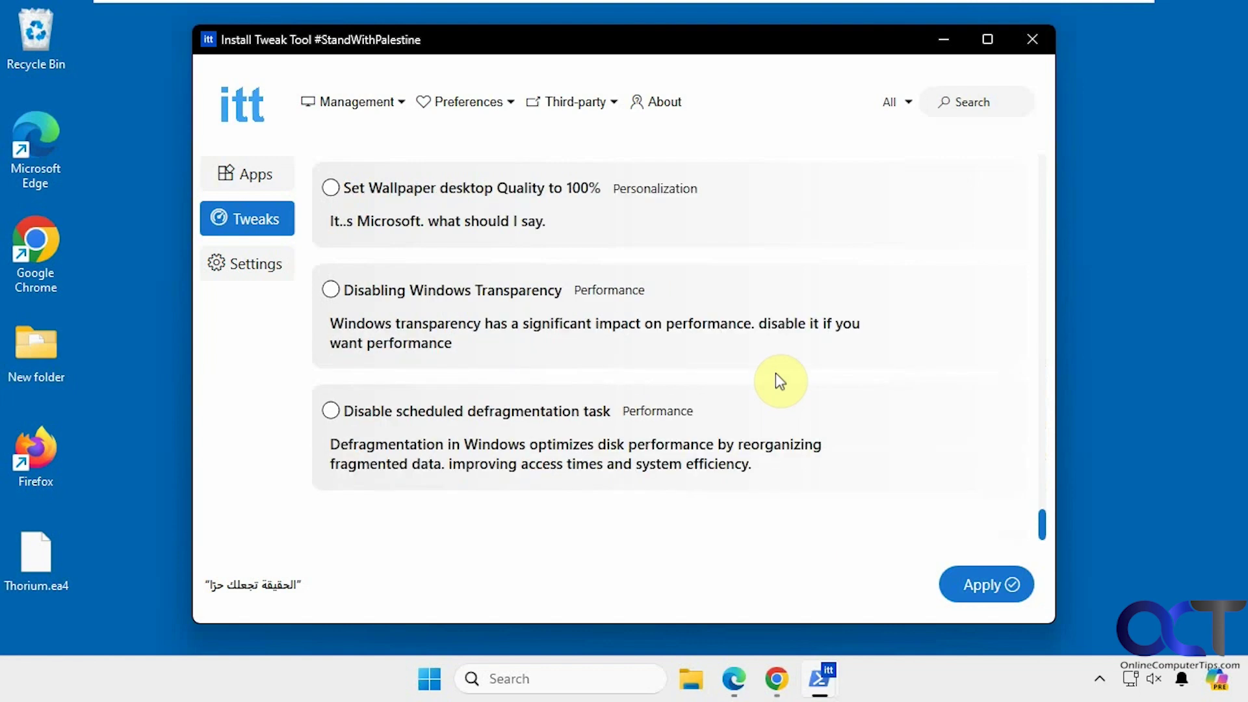
Step: Apply the selected tweaks, confirm with Yes, and watch progress in the ITT console
{"action": "left_click", "coordinate": [979, 588]}
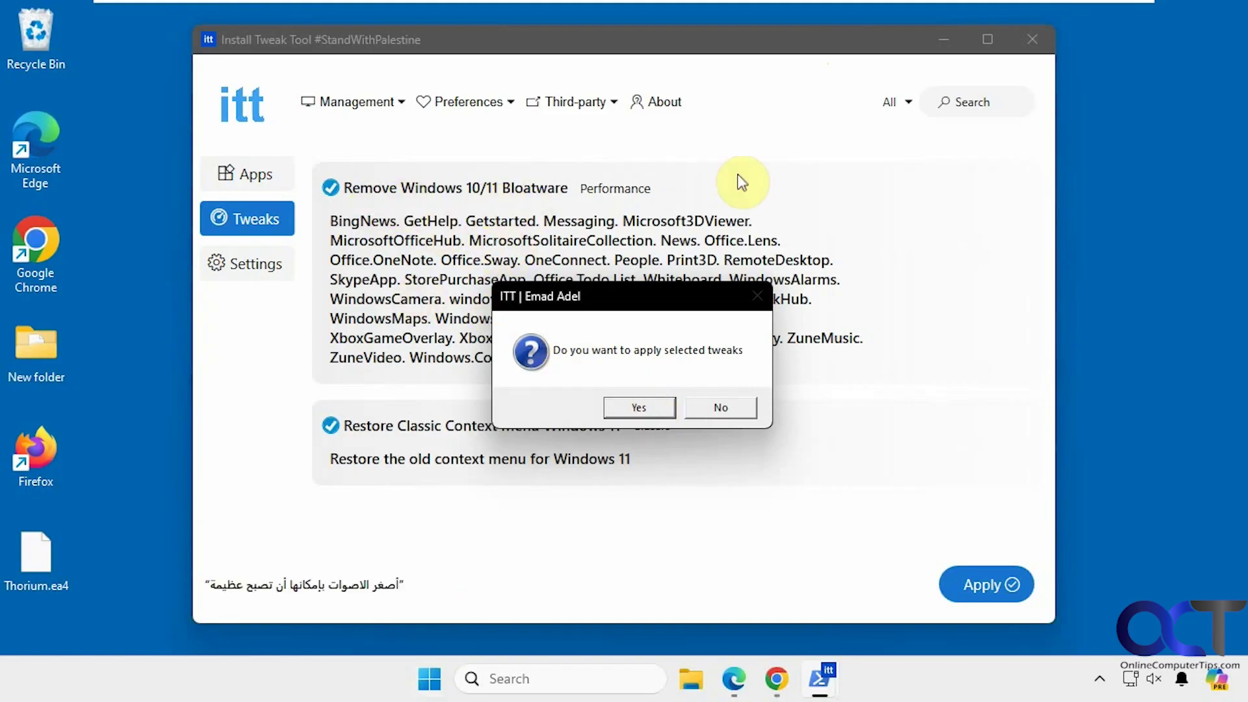
{"action": "right_click", "coordinate": [121, 382]}
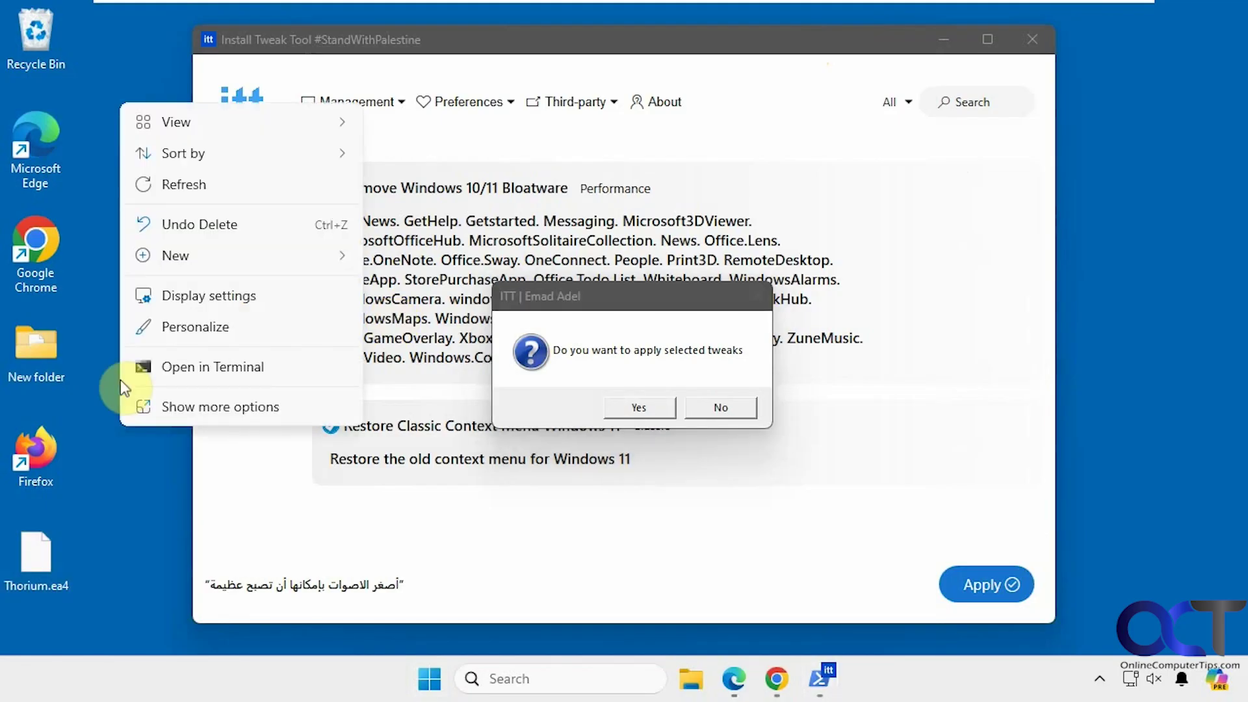
{"action": "left_click", "coordinate": [650, 300]}
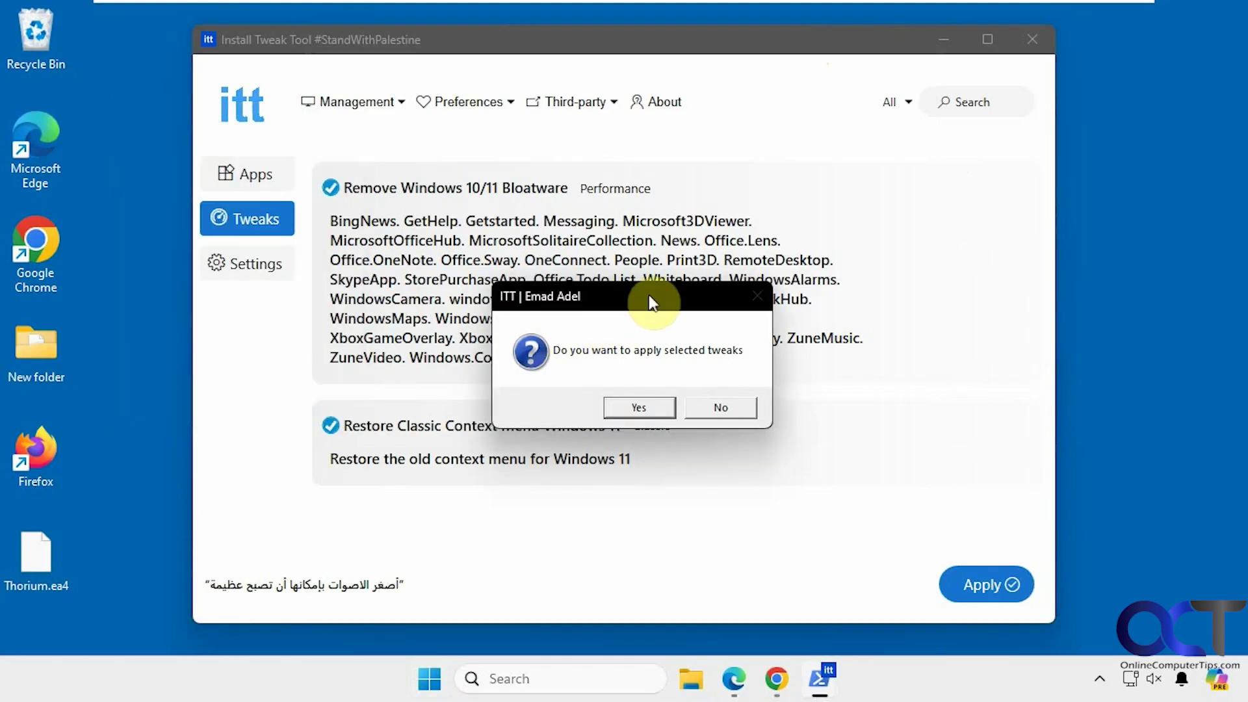
{"action": "left_click", "coordinate": [640, 408]}
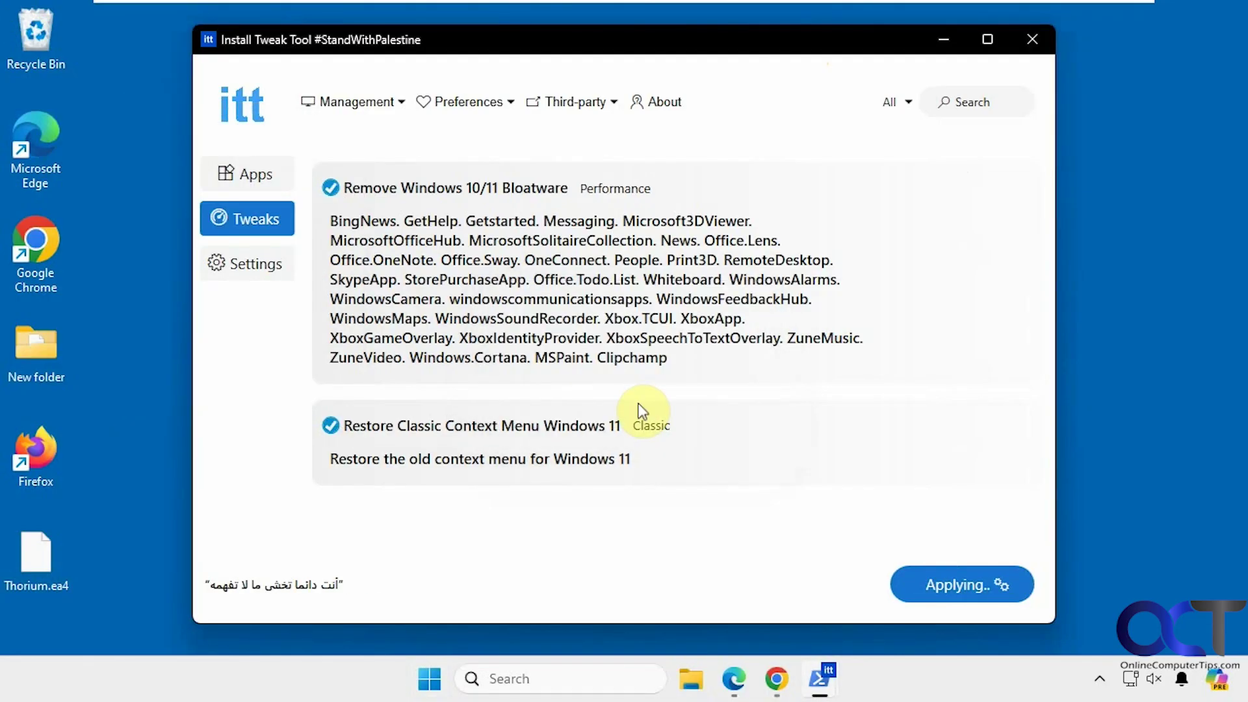
{"action": "mouse_move", "coordinate": [809, 672]}
{"action": "left_click", "coordinate": [761, 608]}
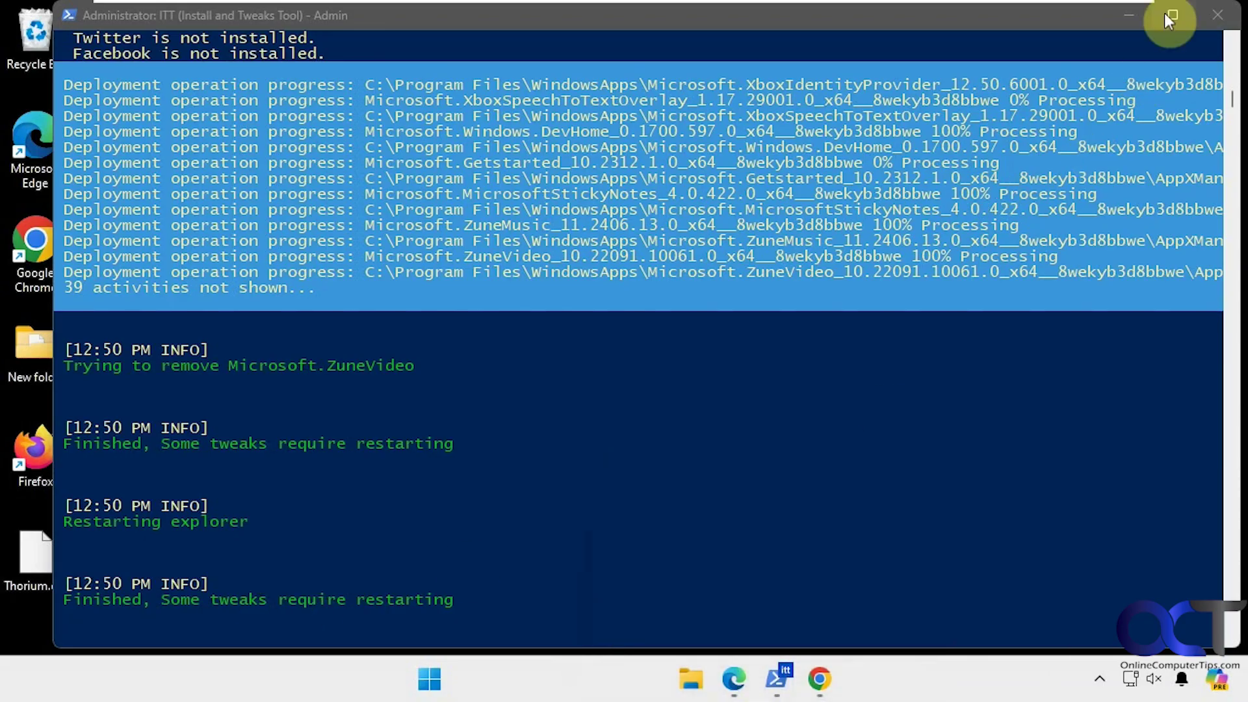
Step: Minimize the console, clear stray menus, and close Install Tweak Tool, confirming Yes
{"action": "left_click", "coordinate": [1133, 13]}
{"action": "left_click", "coordinate": [429, 679]}
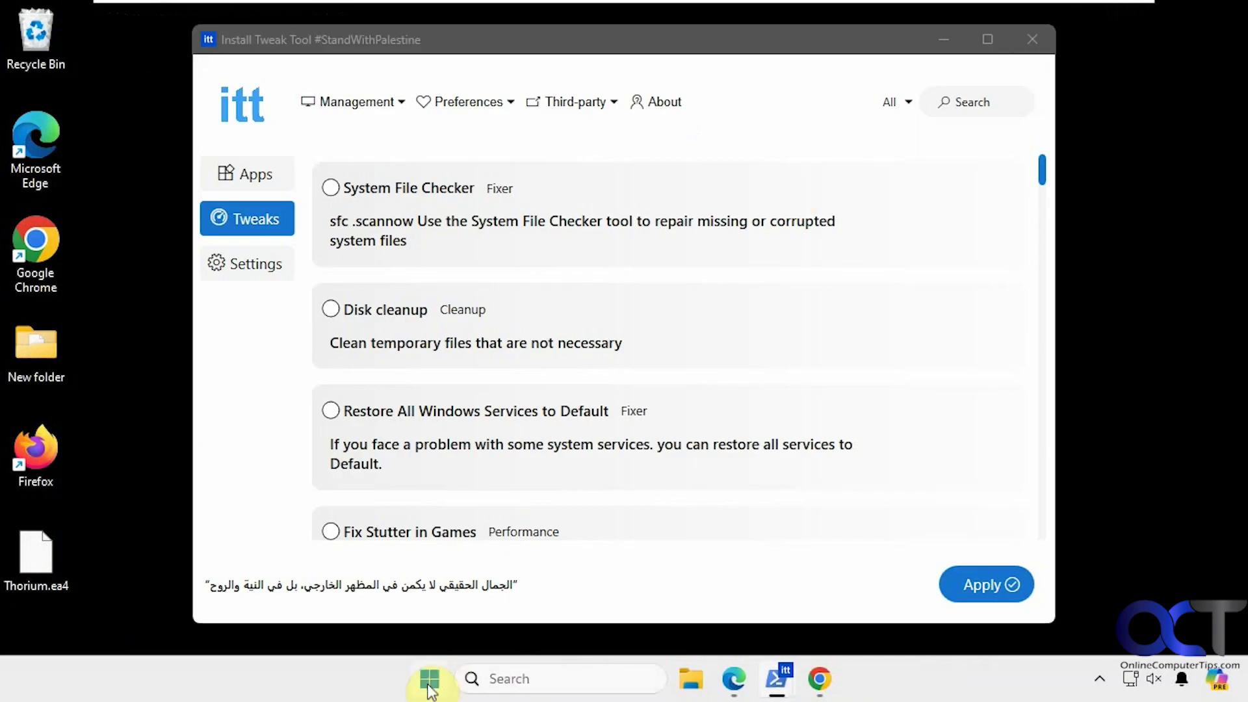
{"action": "left_click", "coordinate": [507, 677]}
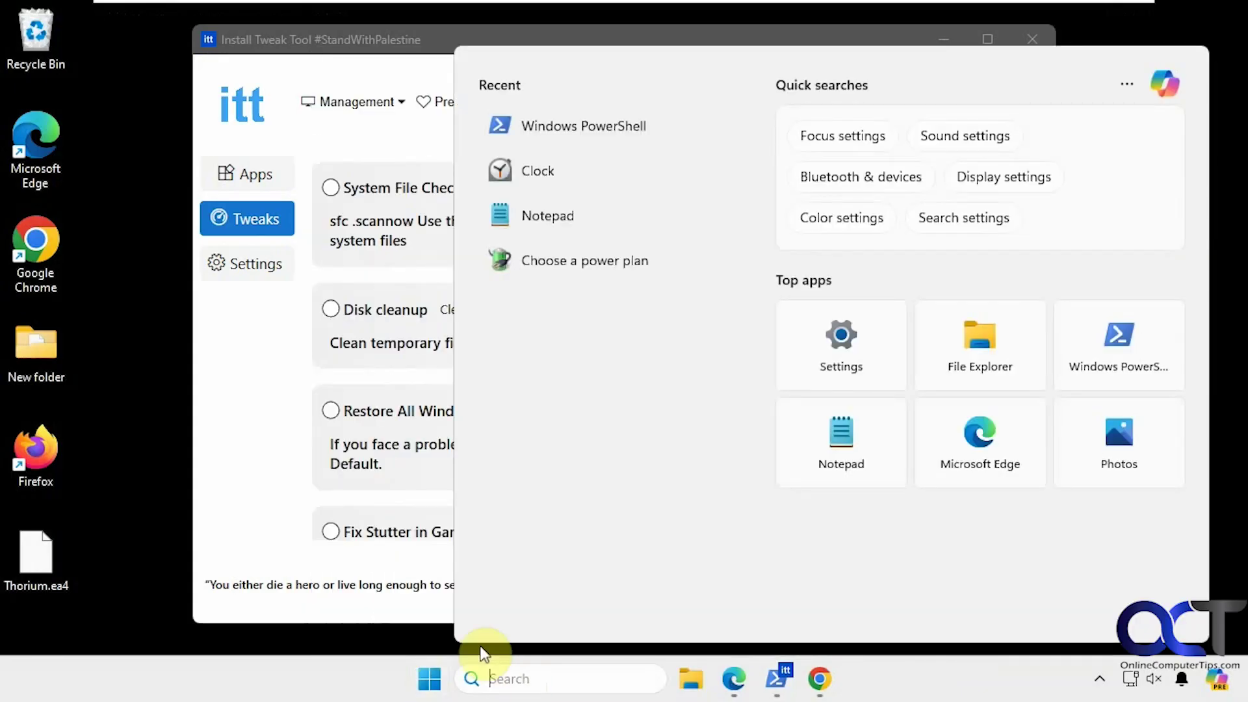
{"action": "left_click", "coordinate": [254, 515]}
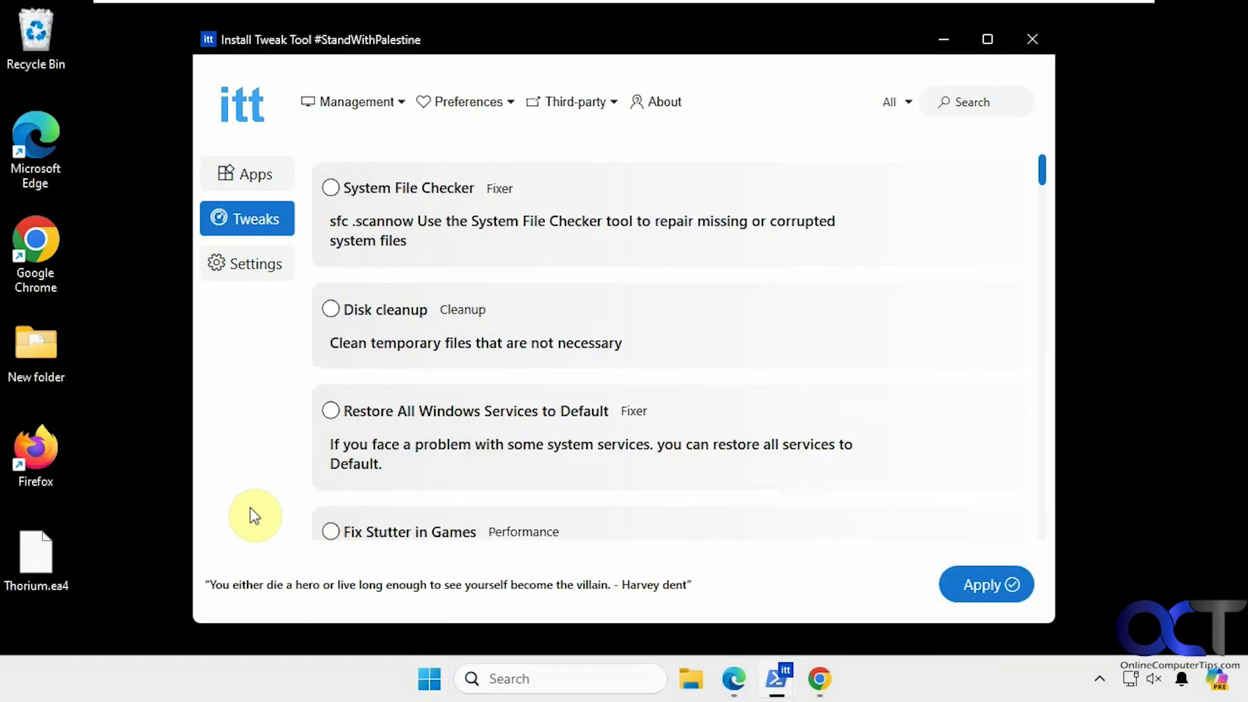
{"action": "left_click", "coordinate": [129, 401]}
{"action": "right_click", "coordinate": [128, 397]}
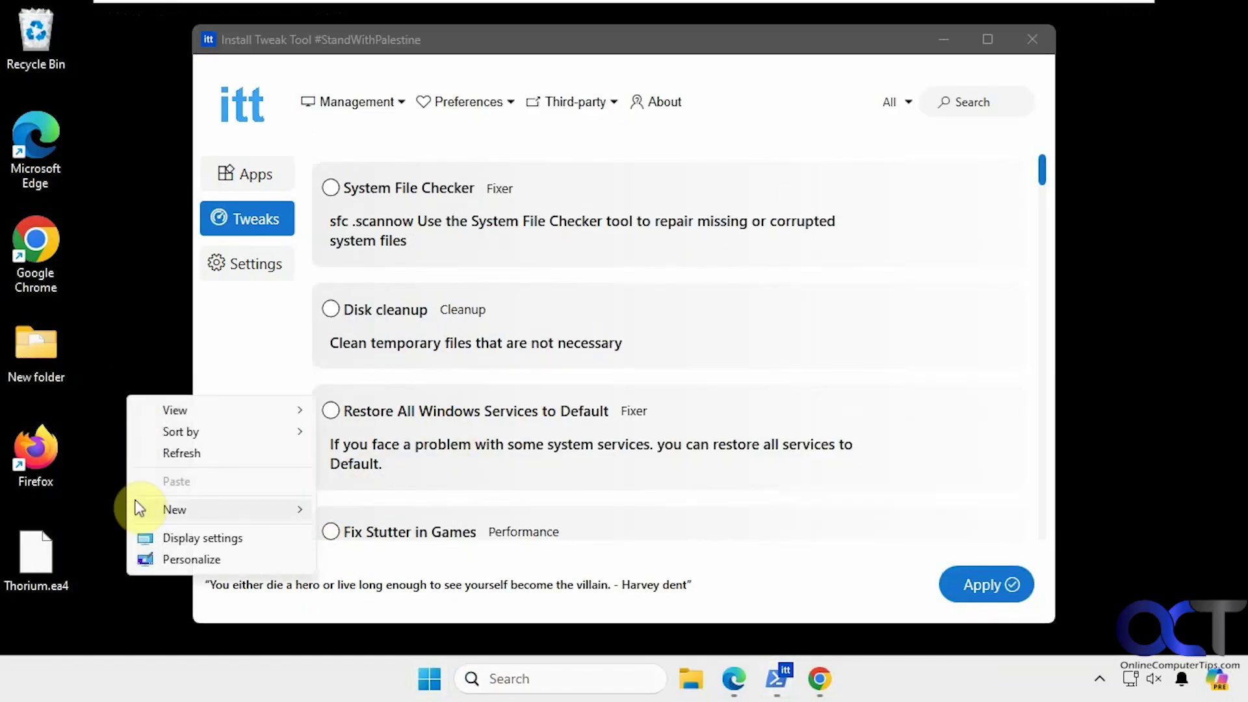
{"action": "left_click", "coordinate": [130, 343]}
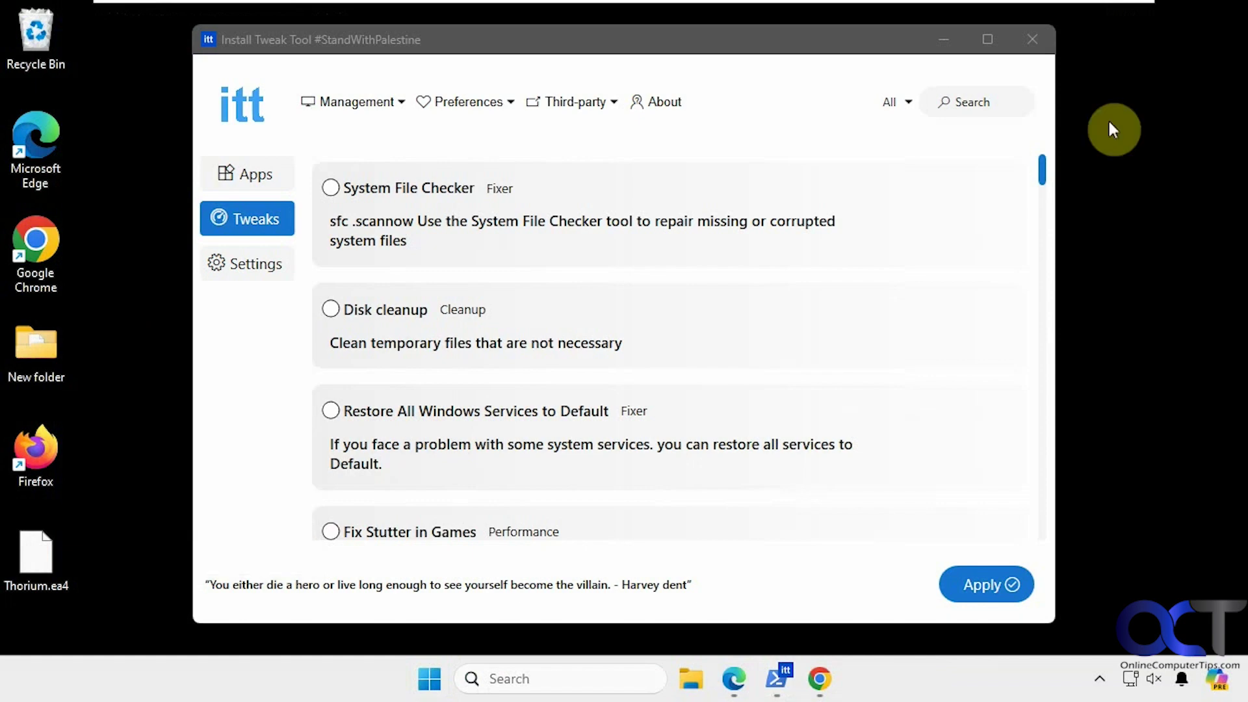
{"action": "left_click", "coordinate": [1029, 41]}
{"action": "left_click", "coordinate": [715, 410]}
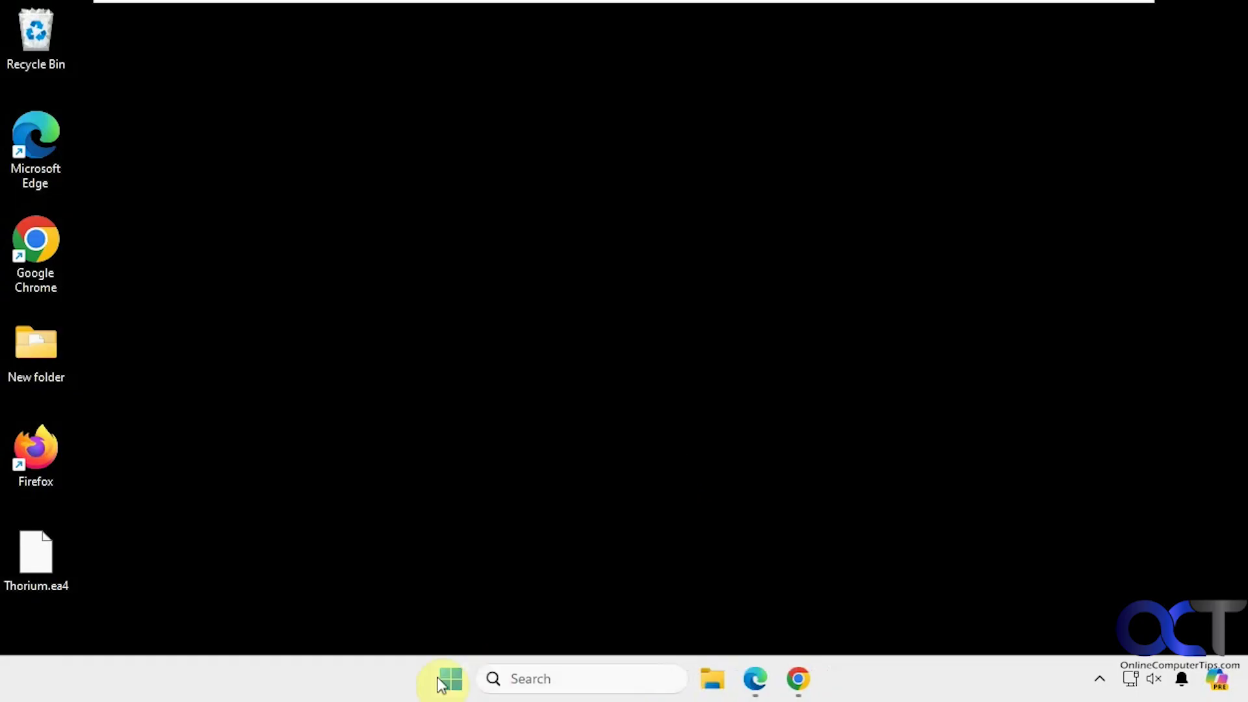
Step: Close the Edge and Chrome windows from the taskbar and restart the computer
{"action": "right_click", "coordinate": [748, 685]}
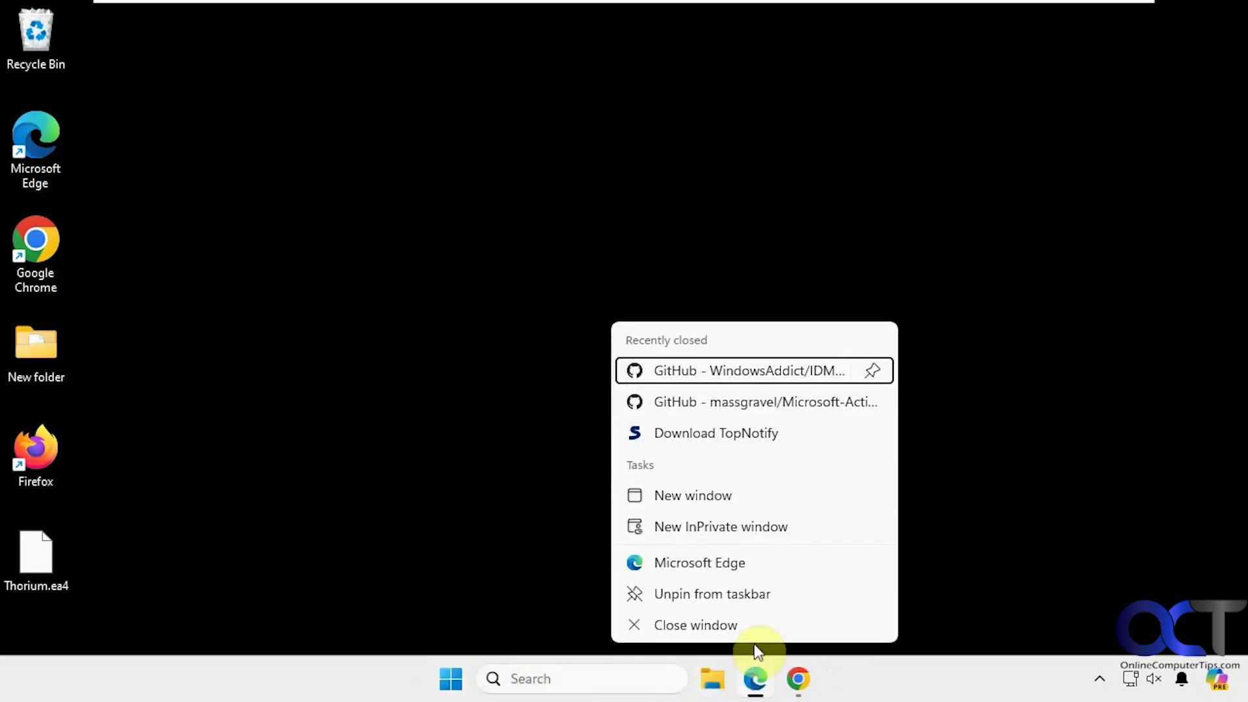
{"action": "left_click", "coordinate": [746, 630]}
{"action": "right_click", "coordinate": [799, 688]}
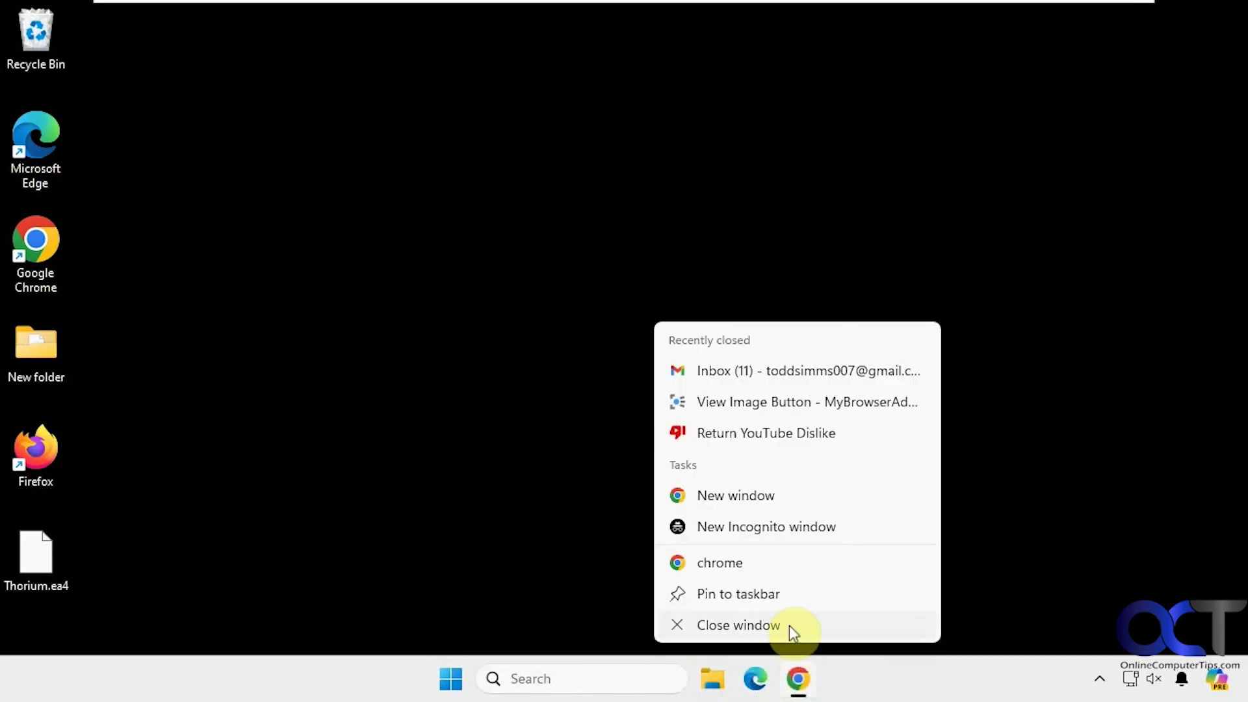
{"action": "left_click", "coordinate": [789, 627]}
{"action": "left_click", "coordinate": [482, 676]}
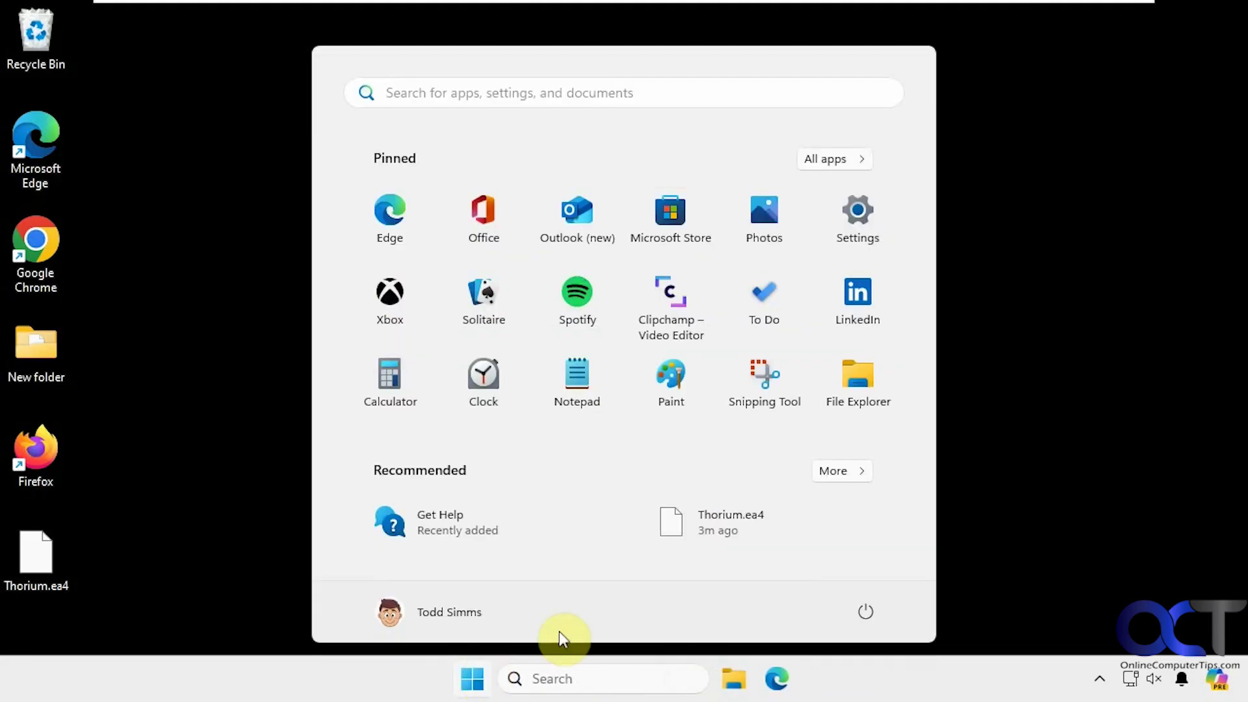
{"action": "left_click", "coordinate": [865, 611]}
{"action": "left_click", "coordinate": [871, 570]}
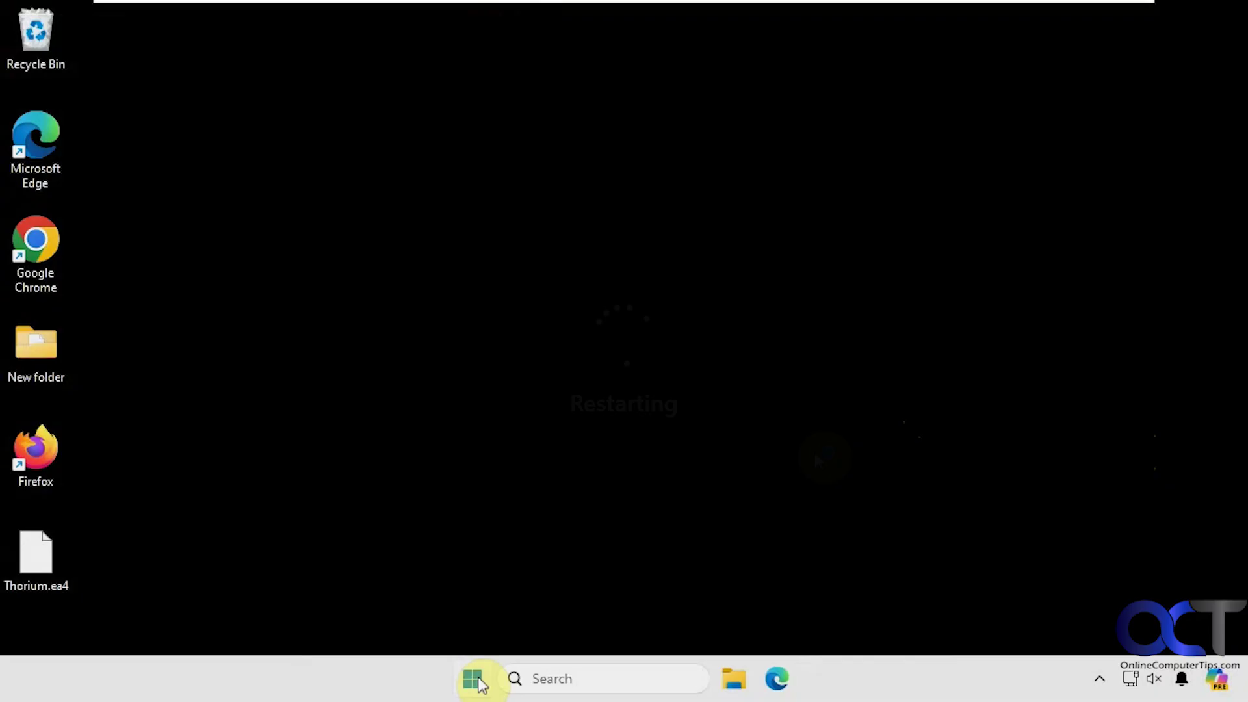
Step: After the restart, scroll through the Start menu's All apps list
{"action": "left_click", "coordinate": [473, 678]}
{"action": "left_click", "coordinate": [831, 162]}
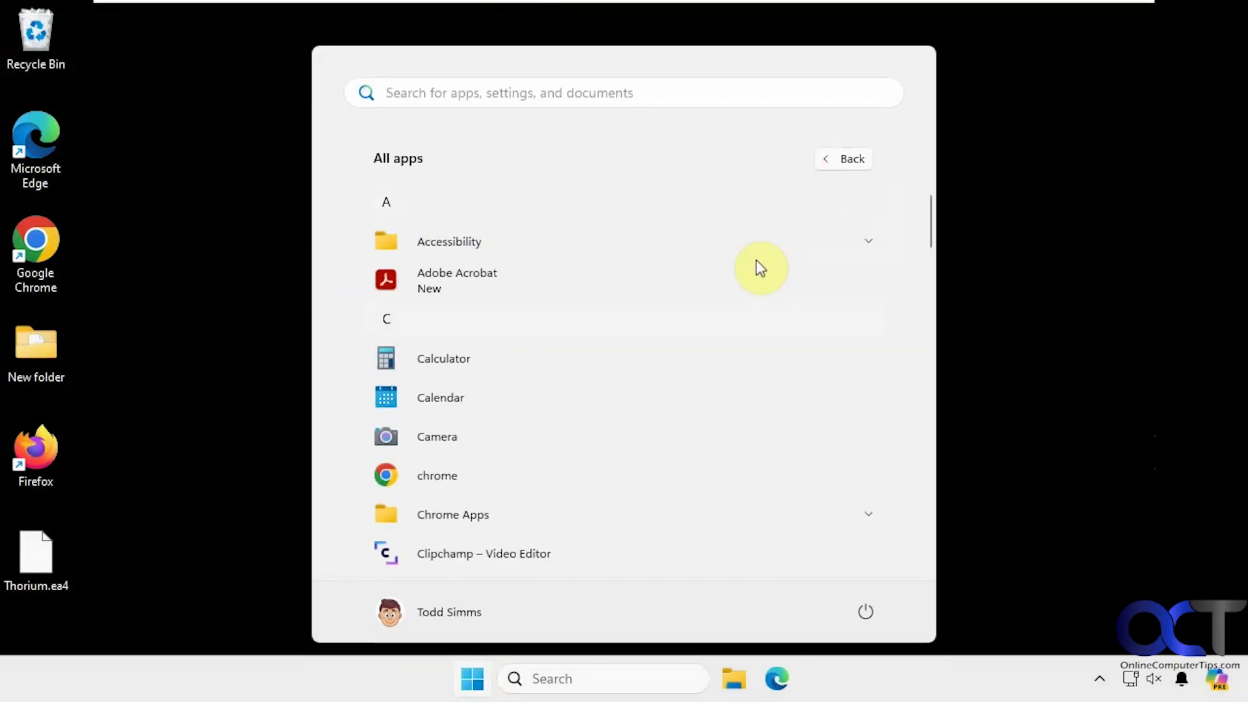
{"action": "scroll", "coordinate": [709, 403], "scroll_direction": "down", "scroll_amount": 3}
{"action": "scroll", "coordinate": [700, 416], "scroll_direction": "down", "scroll_amount": 4}
{"action": "scroll", "coordinate": [701, 413], "scroll_direction": "down", "scroll_amount": 3}
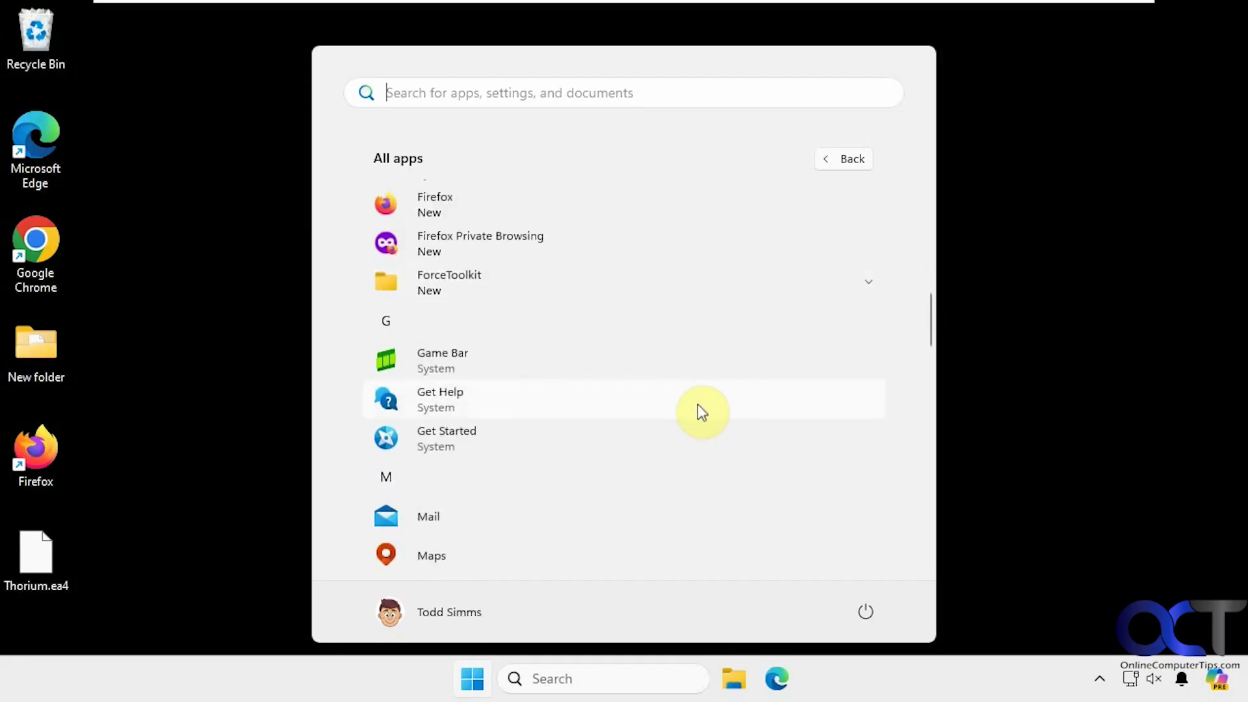
{"action": "scroll", "coordinate": [697, 404], "scroll_direction": "down", "scroll_amount": 4}
{"action": "scroll", "coordinate": [682, 416], "scroll_direction": "down", "scroll_amount": 5}
Step: Copy the 'irm bit.ly/ittea | iex' command from the ITT README's Usage section
{"action": "left_click", "coordinate": [1001, 536]}
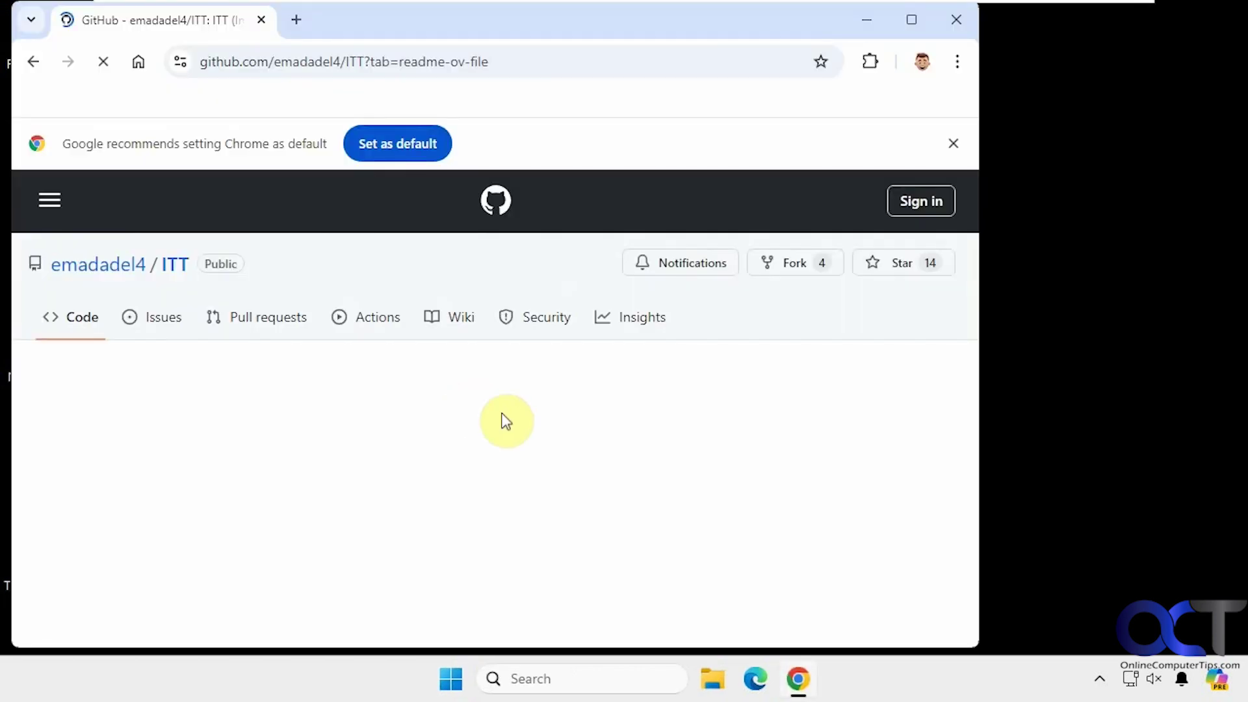
{"action": "scroll", "coordinate": [429, 429], "scroll_direction": "down", "scroll_amount": 15}
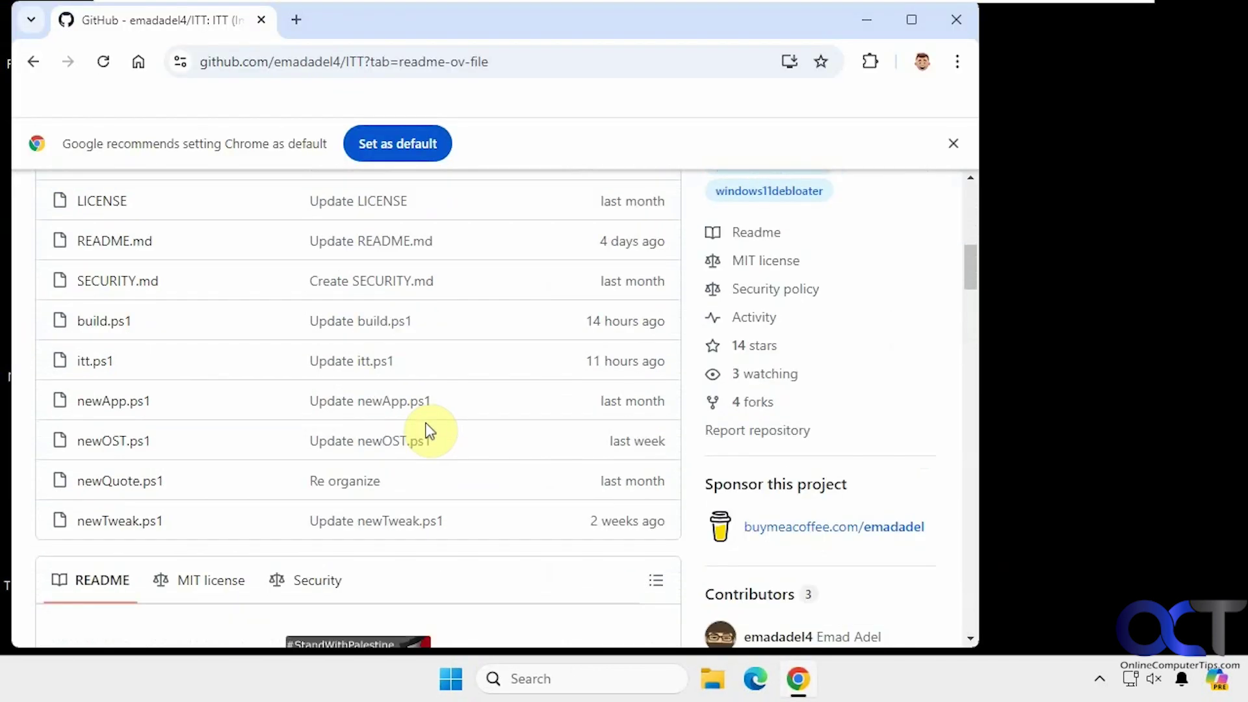
{"action": "scroll", "coordinate": [429, 430], "scroll_direction": "down", "scroll_amount": 12}
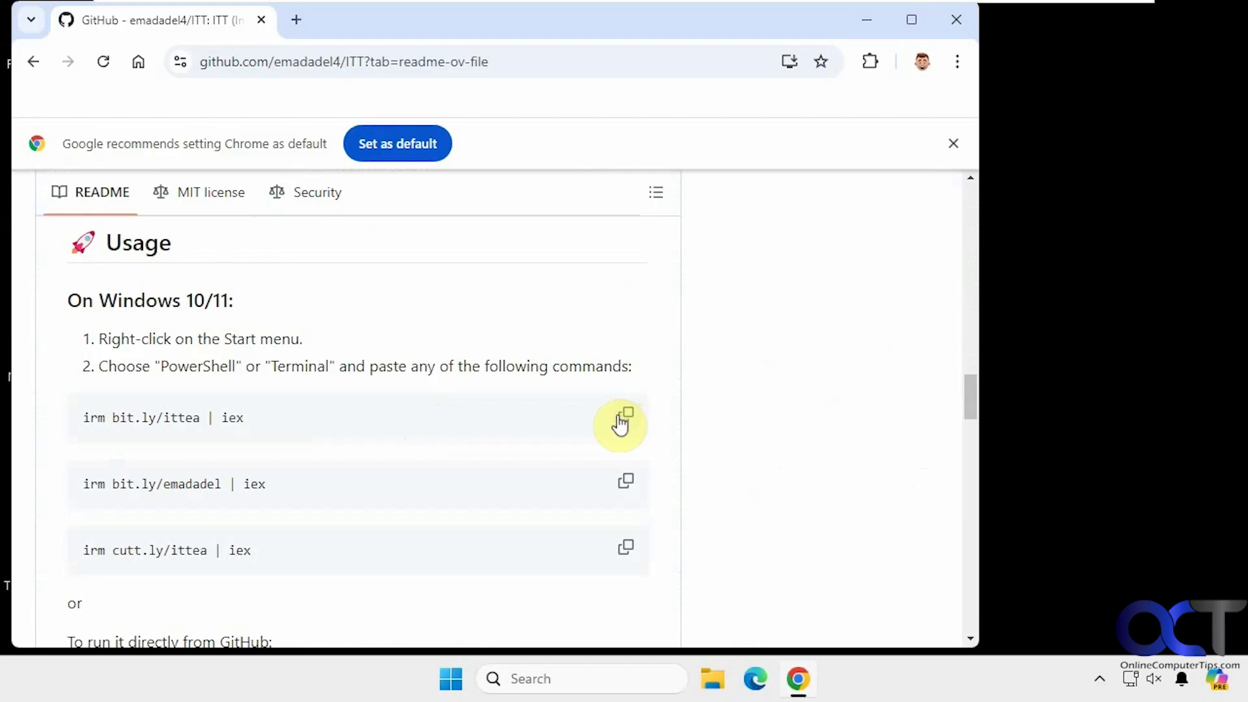
{"action": "left_click", "coordinate": [625, 421]}
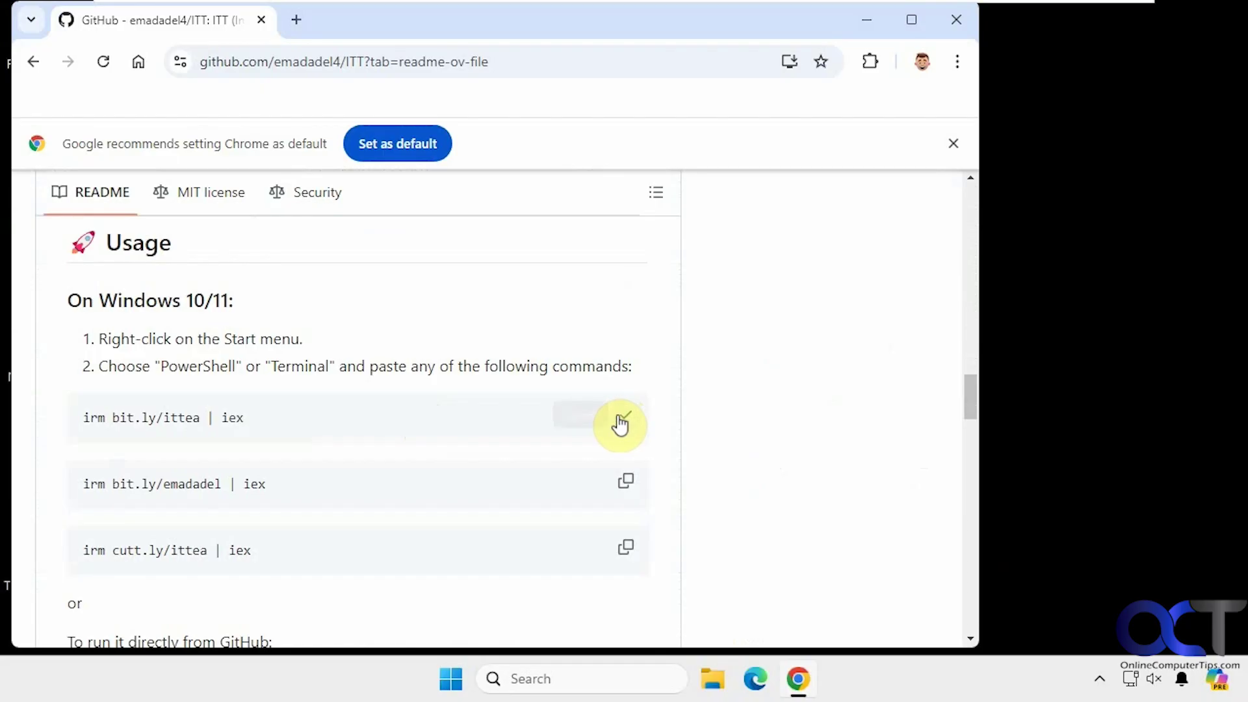
Step: Run 'irm bit.ly/ittea | iex' in Windows PowerShell and approve the administrator prompt
{"action": "left_click", "coordinate": [865, 20]}
{"action": "left_click", "coordinate": [528, 676]}
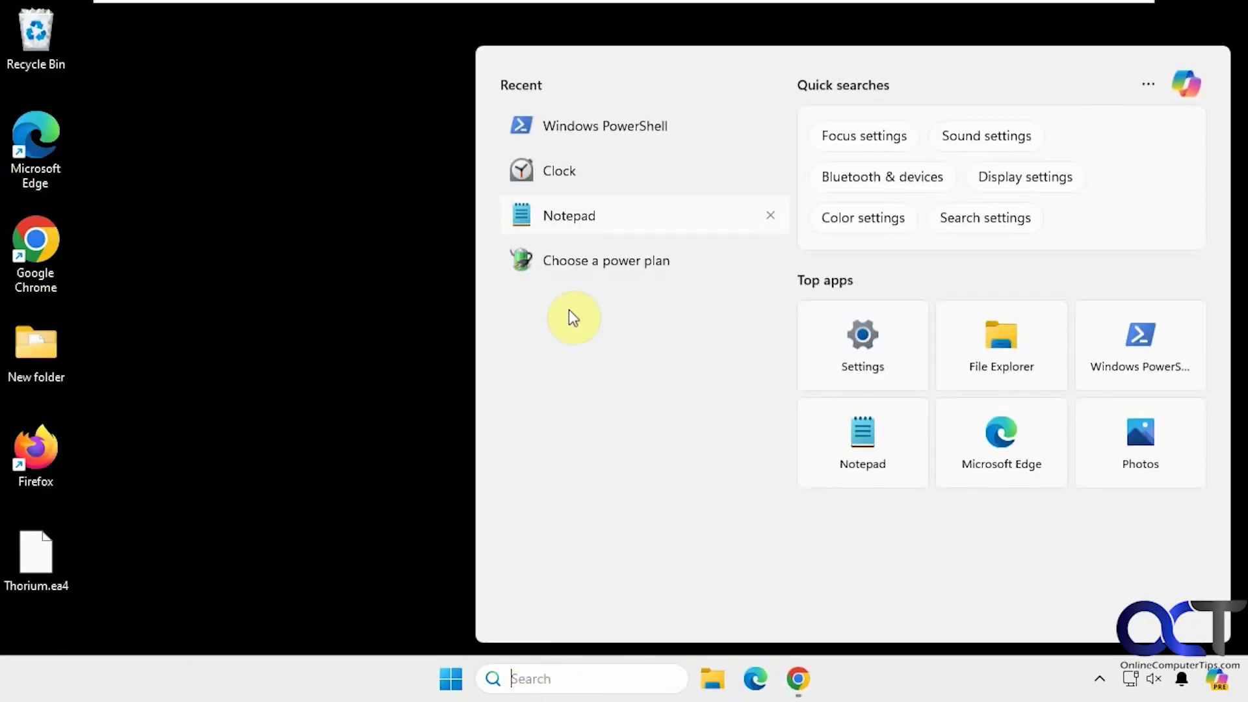
{"action": "left_click", "coordinate": [588, 129]}
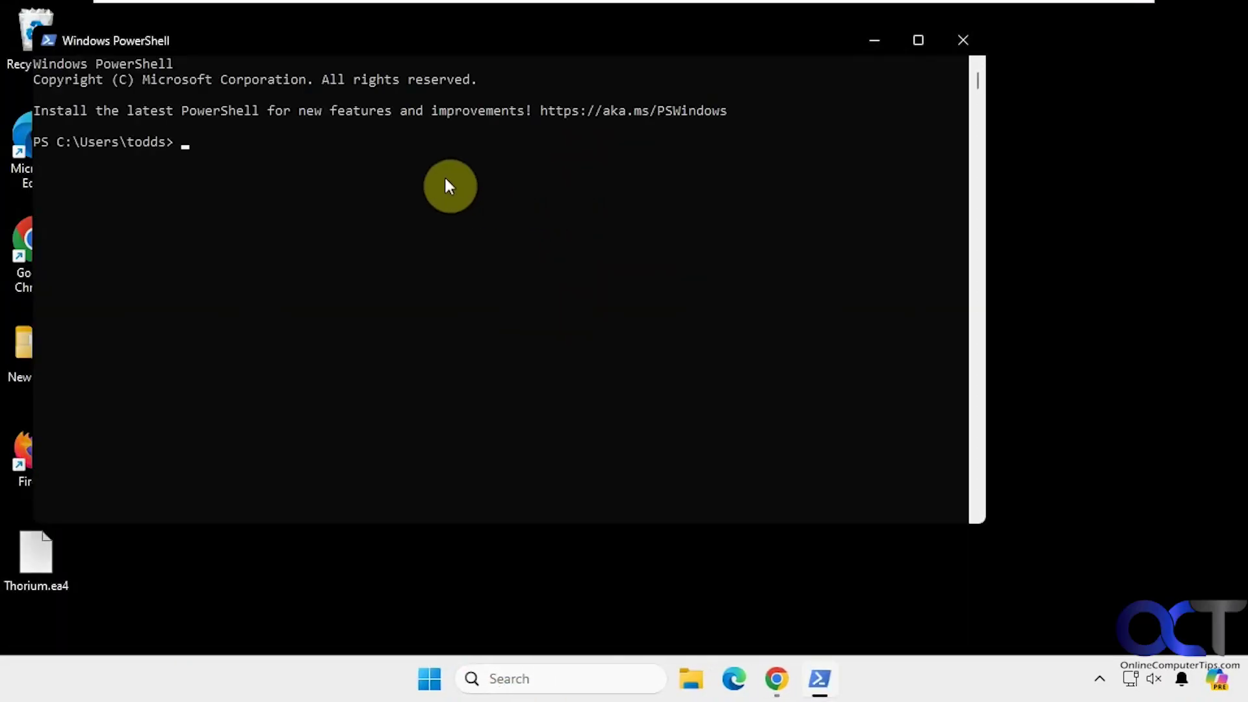
{"action": "key", "text": "ctrl+v"}
{"action": "key", "text": "Return"}
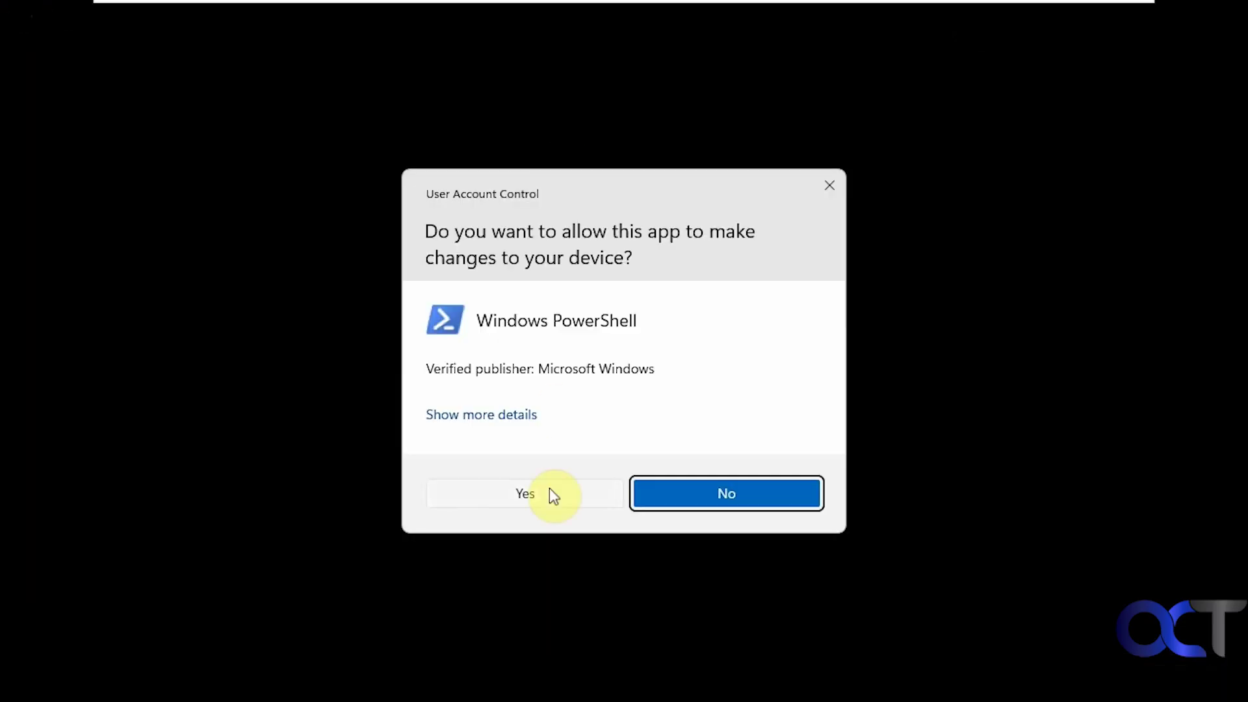
{"action": "left_click", "coordinate": [545, 495]}
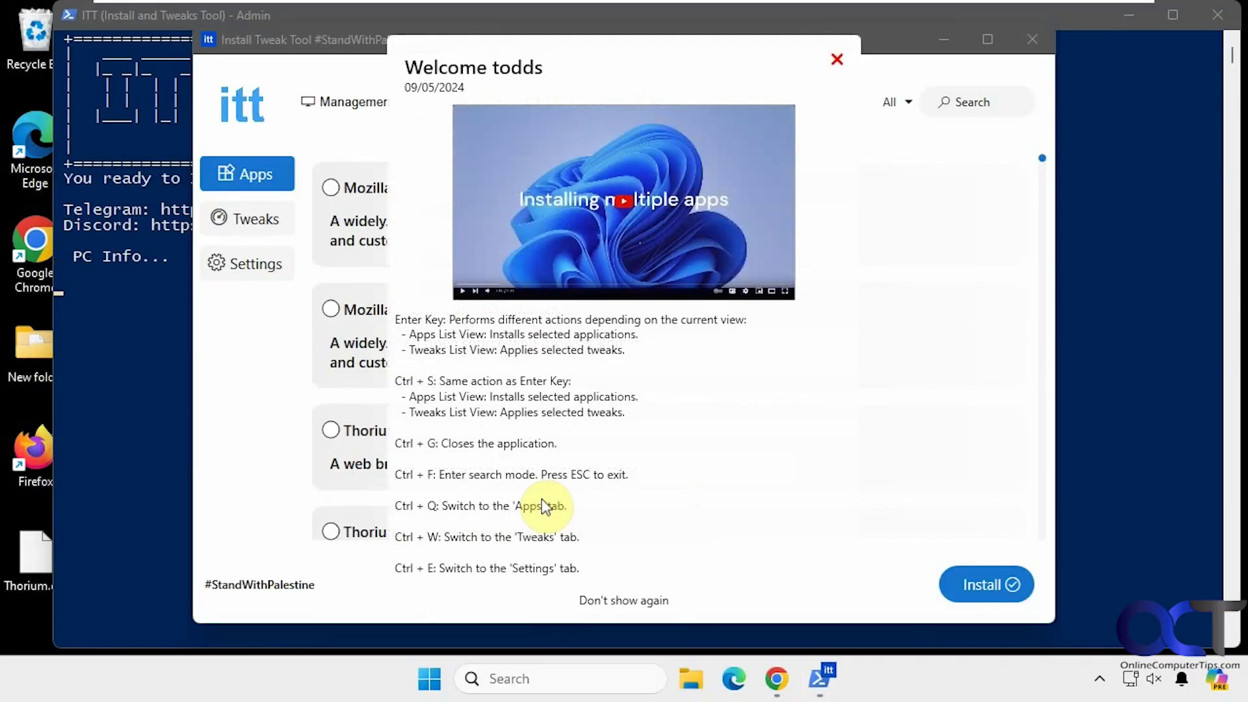
Step: Dismiss ITT's welcome dialog and scroll down through the Tweaks list
{"action": "left_click", "coordinate": [837, 59]}
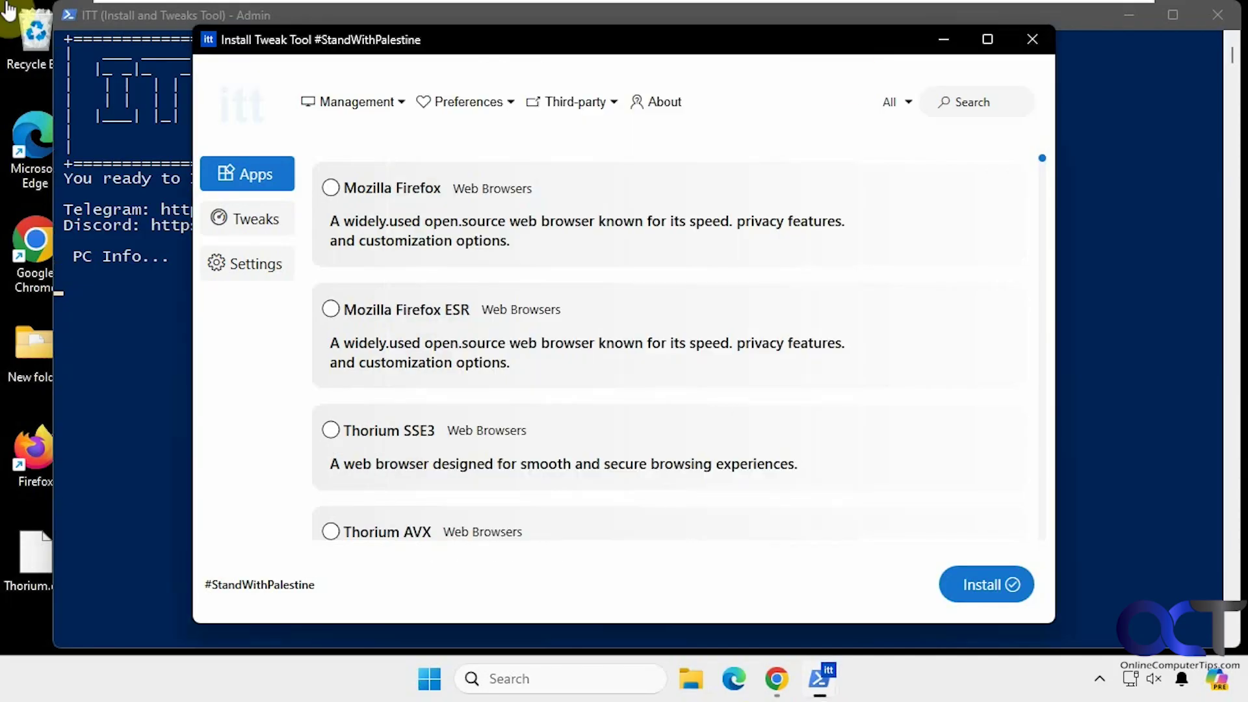
{"action": "left_click", "coordinate": [267, 216]}
{"action": "left_click_drag", "start_coordinate": [1042, 171], "coordinate": [1053, 332]}
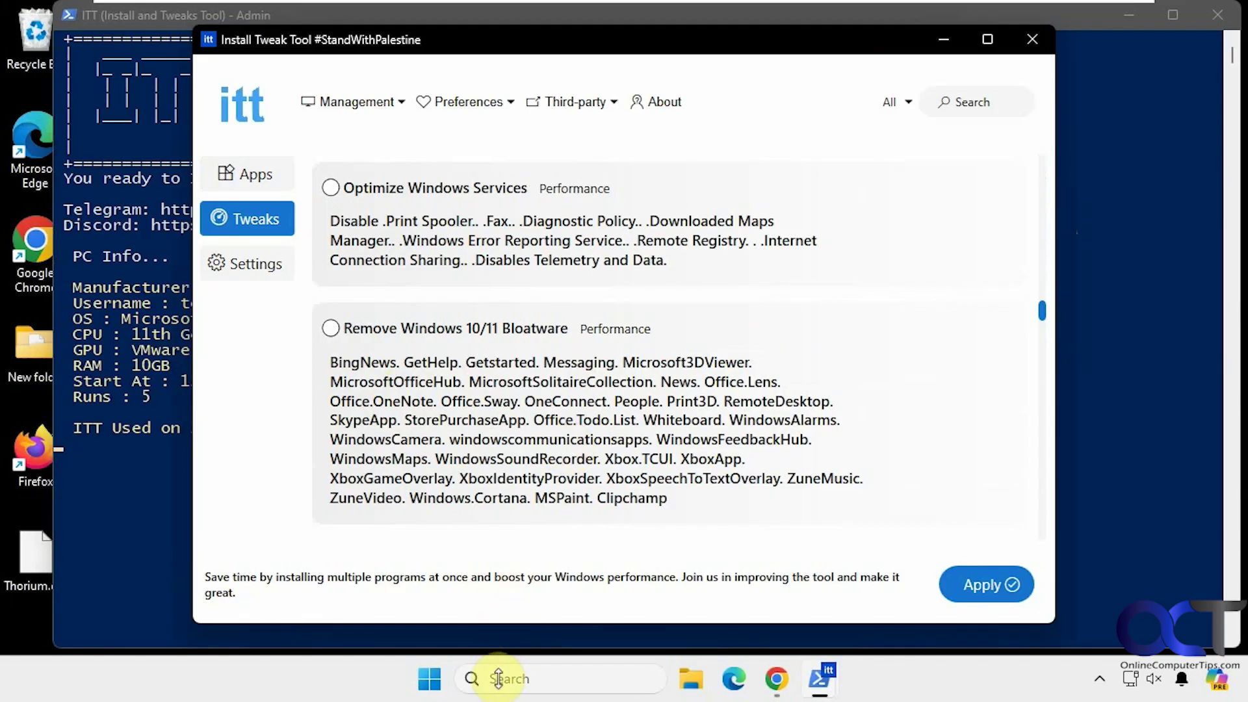
Step: Search 'soli' to launch Solitaire Collection, then close it
{"action": "left_click", "coordinate": [504, 680]}
{"action": "type", "text": "soli"}
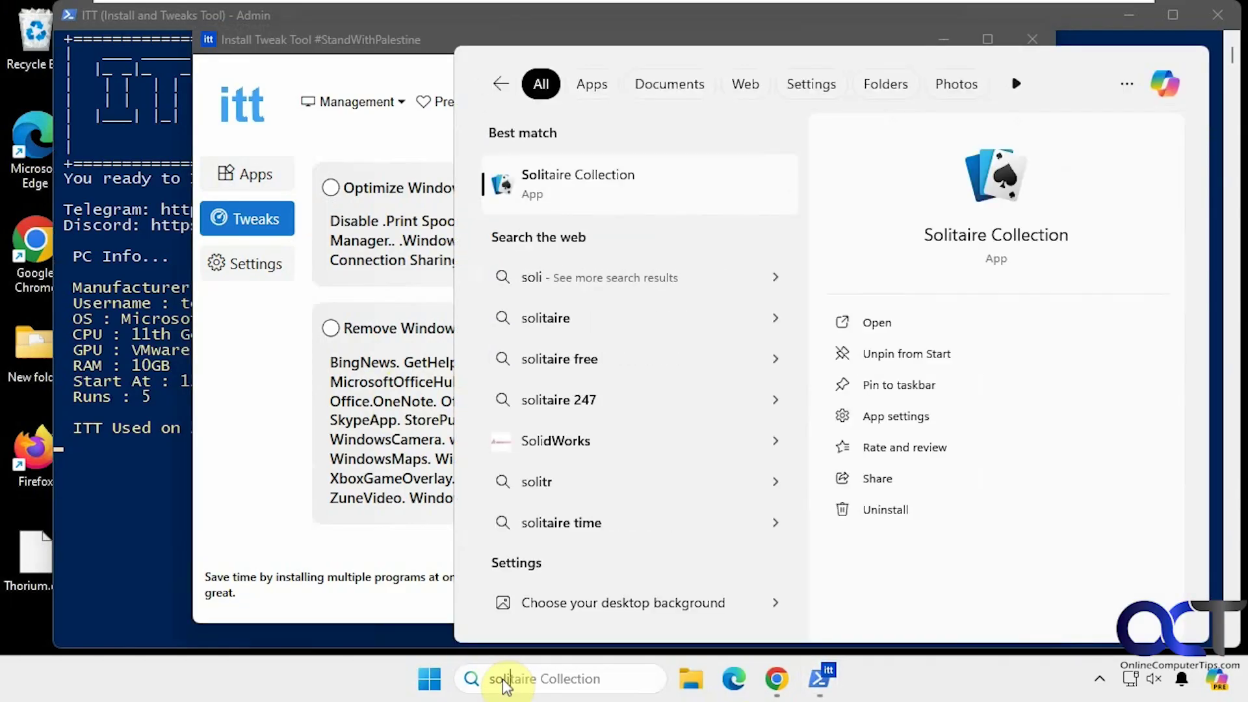
{"action": "left_click", "coordinate": [582, 176]}
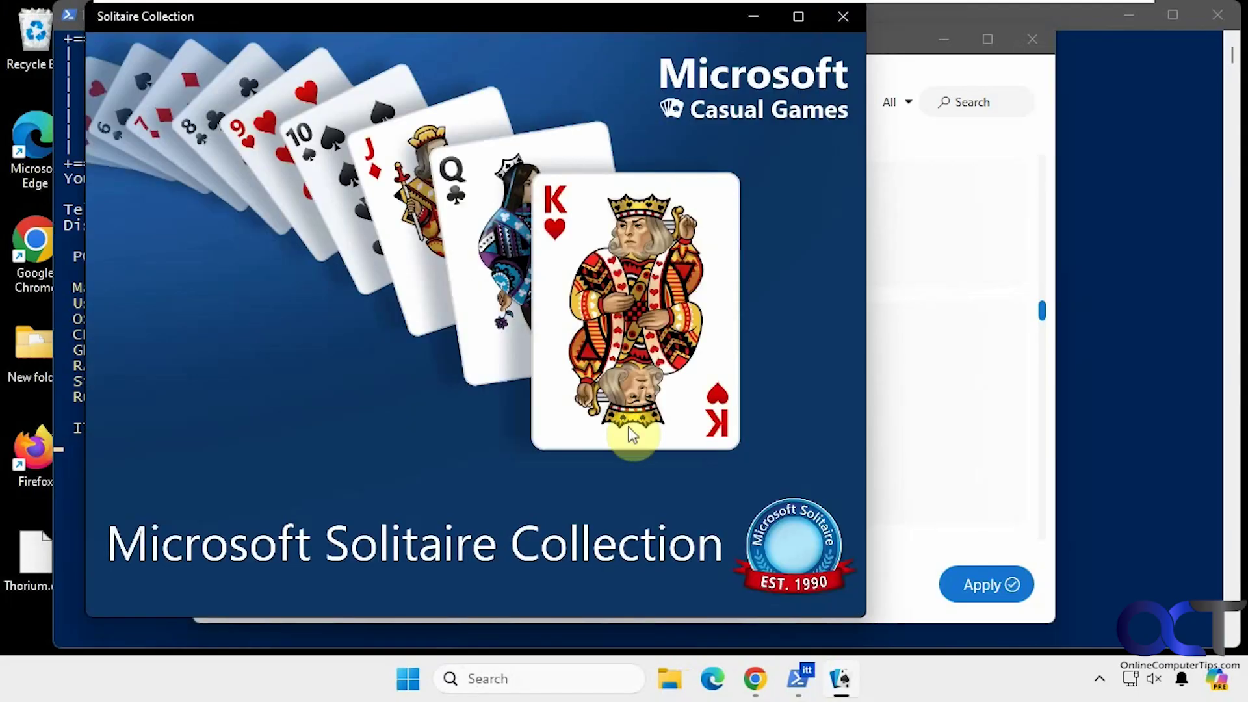
{"action": "left_click", "coordinate": [839, 15]}
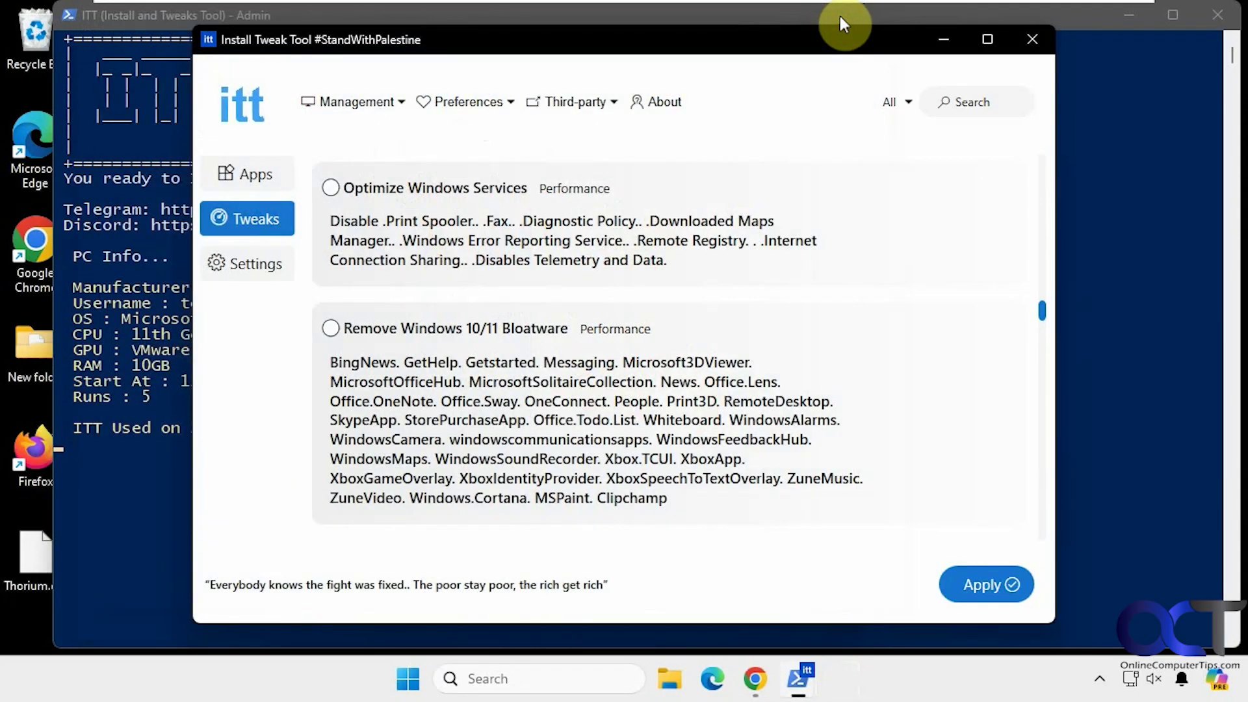
Step: Launch Paint via an 'mspa' search, close it, and scroll ITT's Tweaks list to the top
{"action": "left_click", "coordinate": [514, 676]}
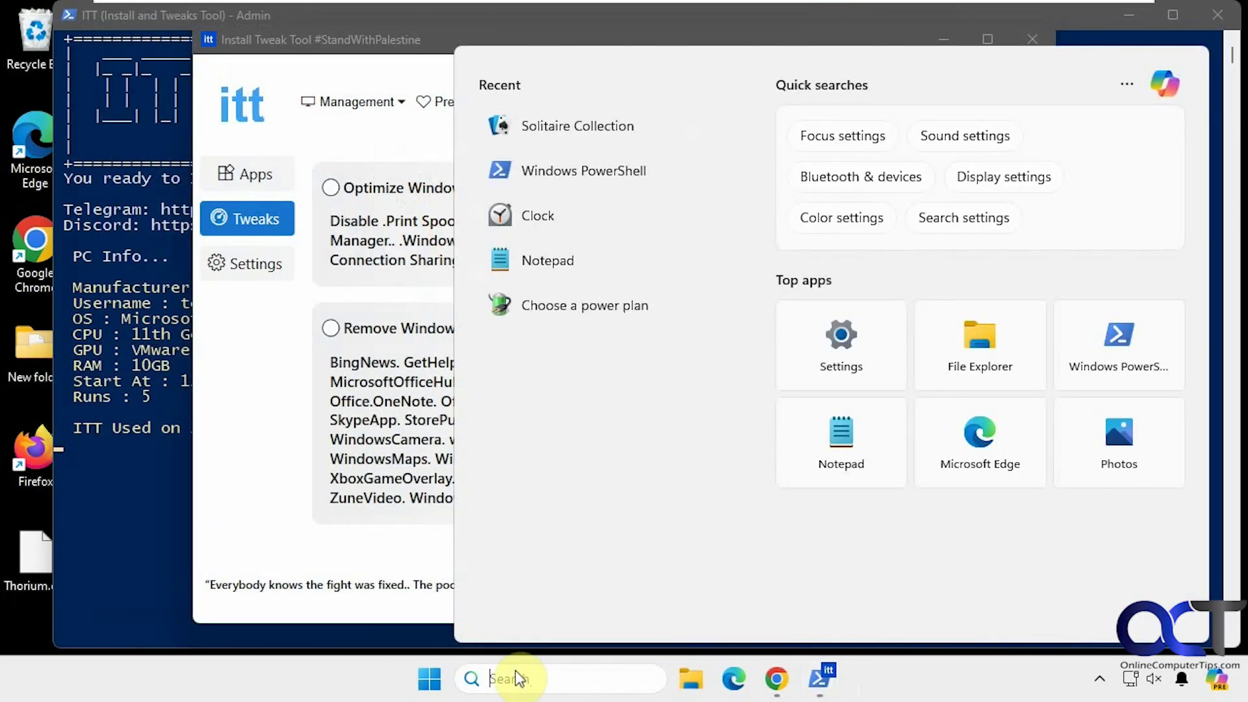
{"action": "type", "text": "mspa"}
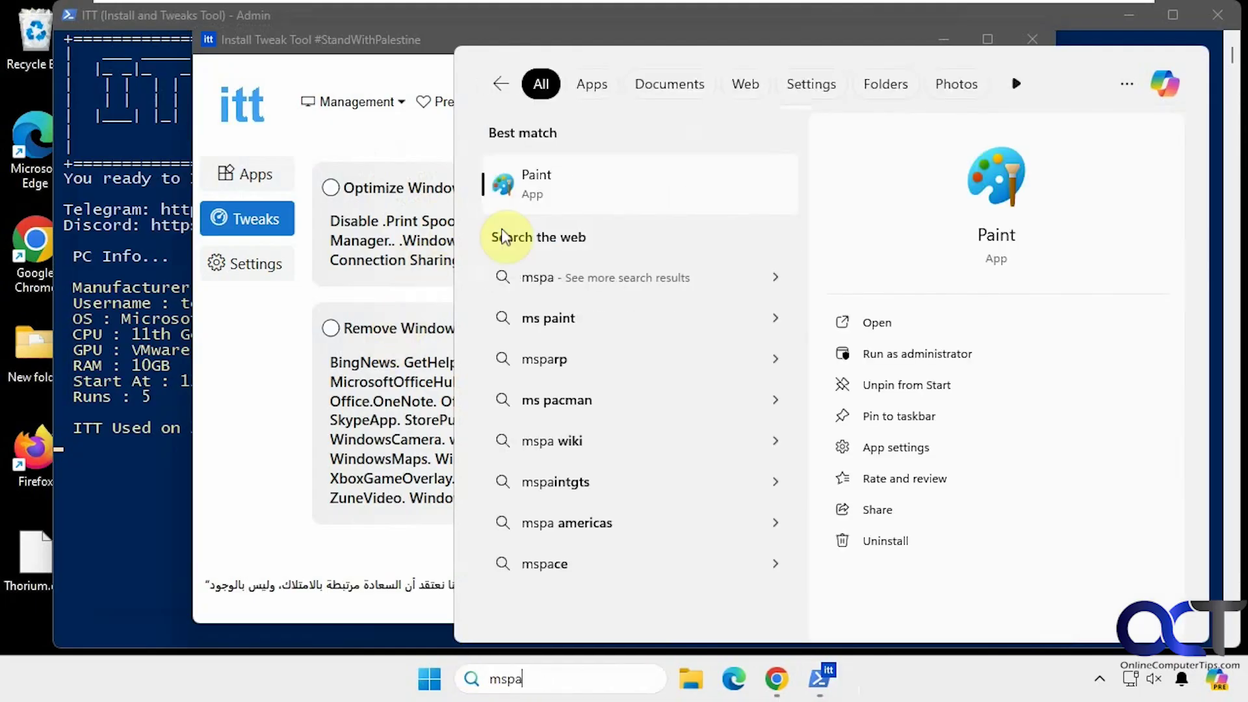
{"action": "left_click", "coordinate": [518, 190]}
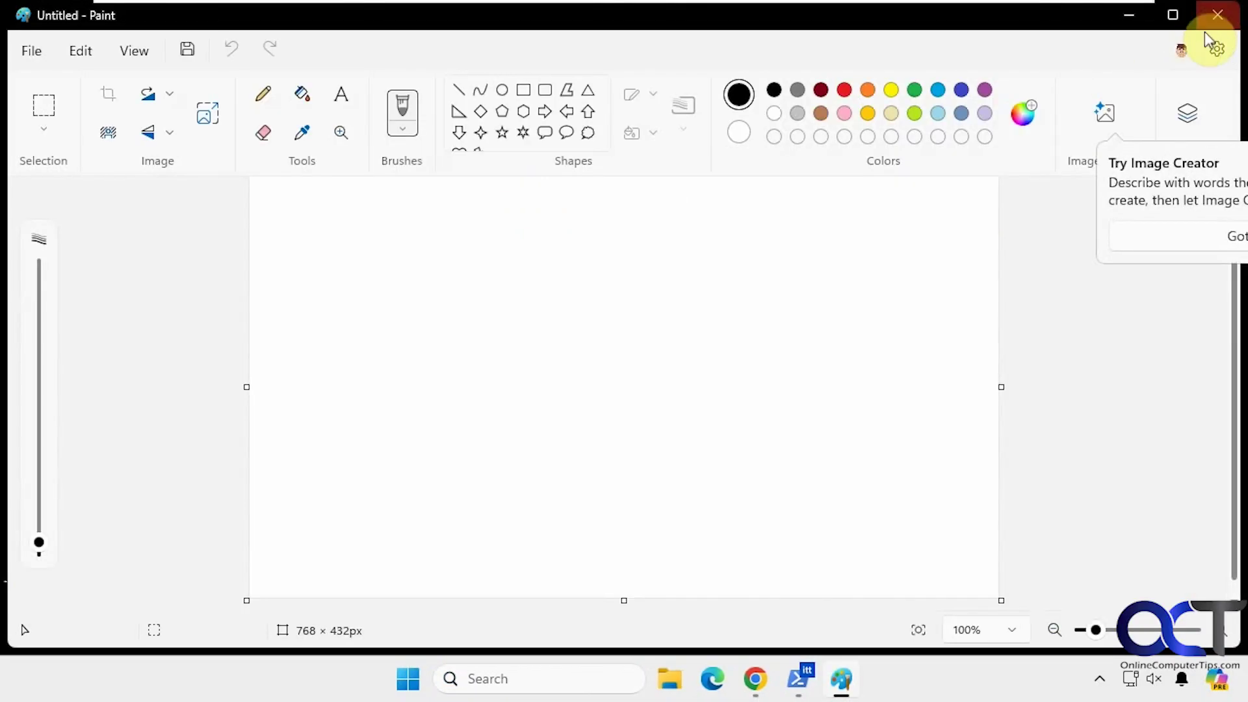
{"action": "left_click", "coordinate": [1213, 18]}
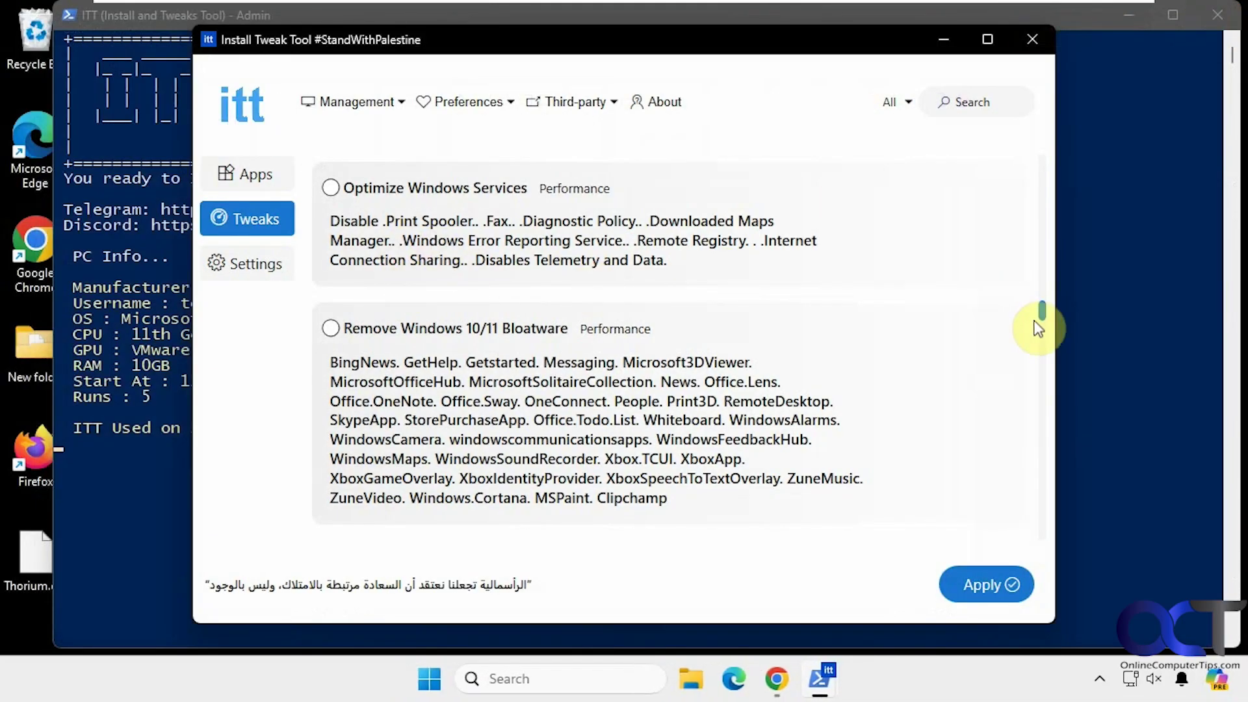
{"action": "left_click_drag", "start_coordinate": [1040, 321], "coordinate": [1042, 312]}
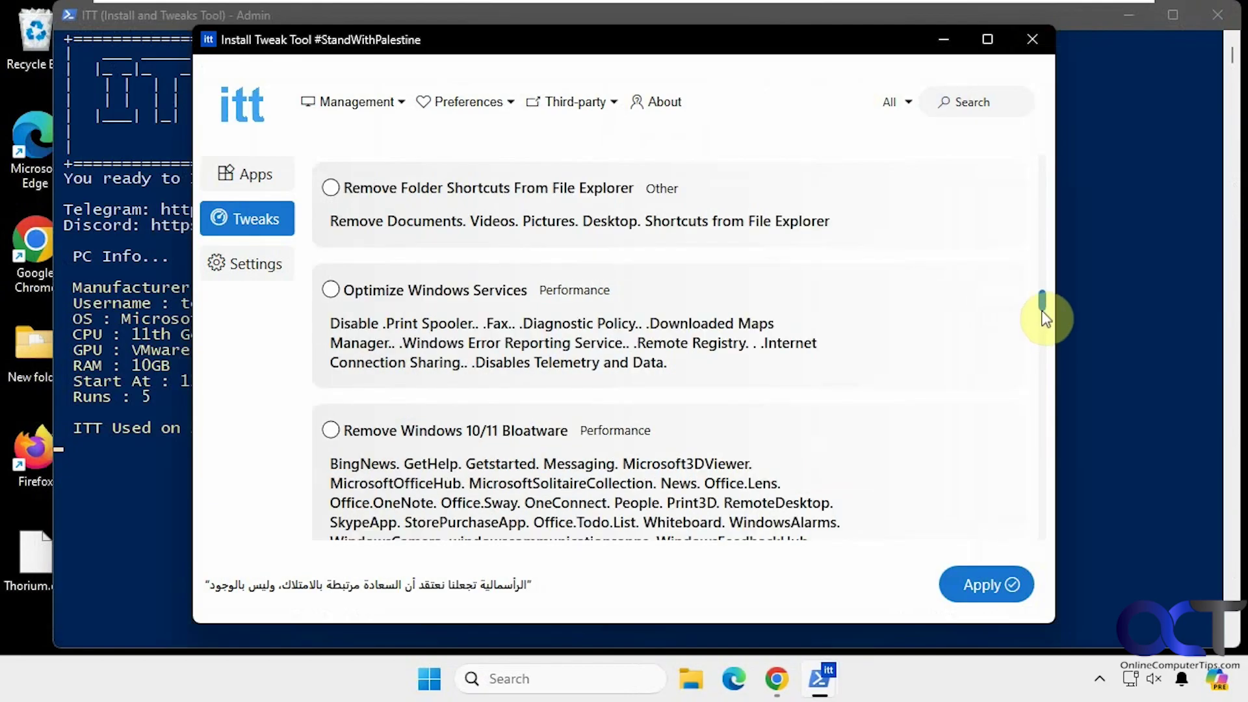
{"action": "left_click_drag", "start_coordinate": [1043, 319], "coordinate": [1055, 126]}
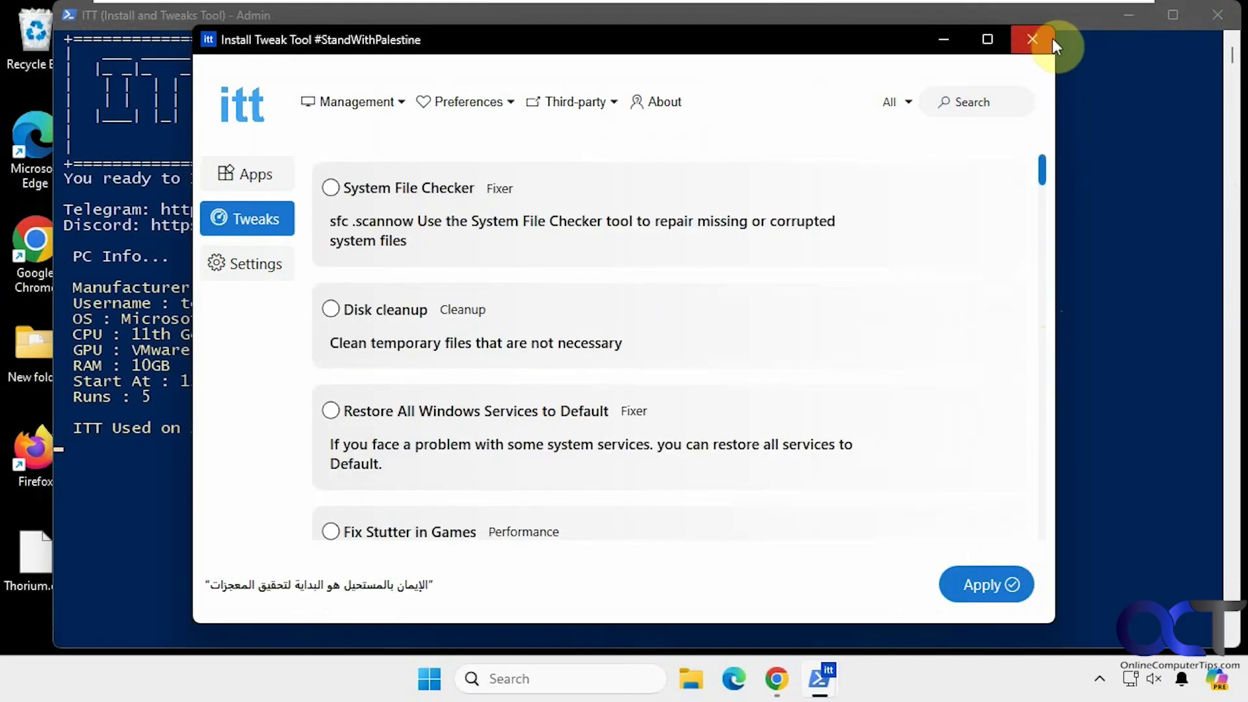
Step: In ITT Settings, turn Show file extensions off and toggle Dark Mode on, then back off
{"action": "left_click", "coordinate": [263, 263]}
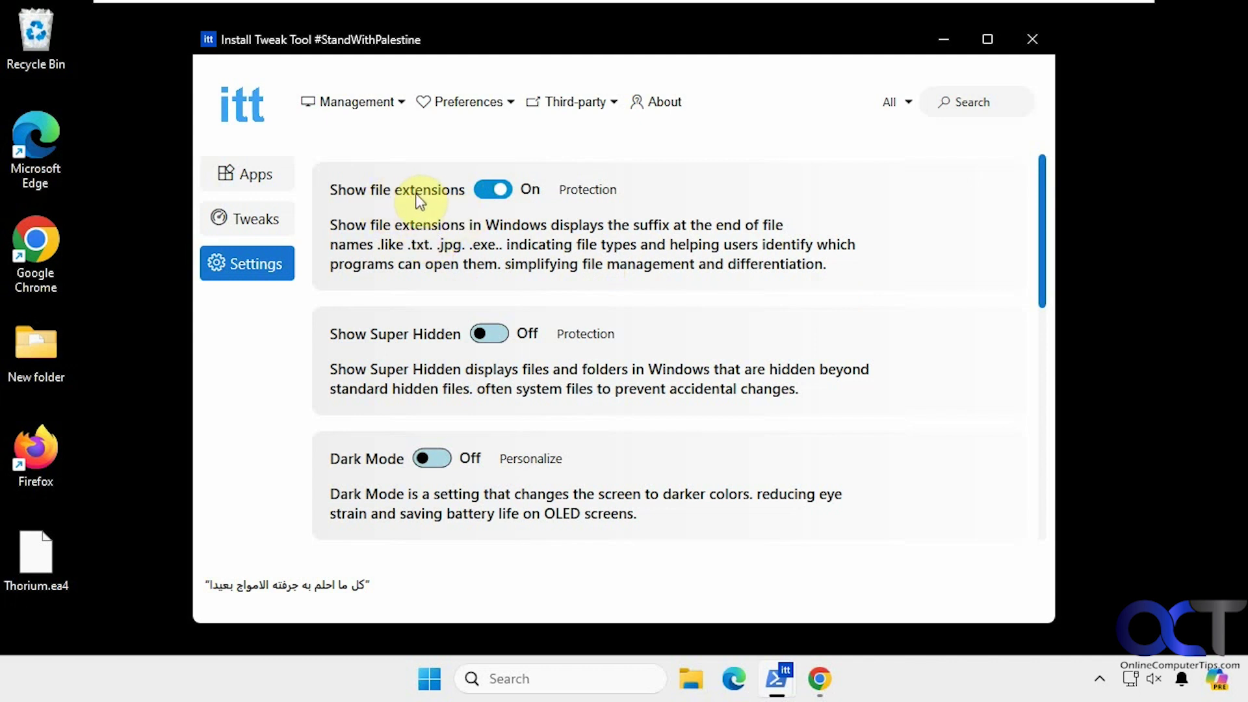
{"action": "left_click", "coordinate": [482, 190]}
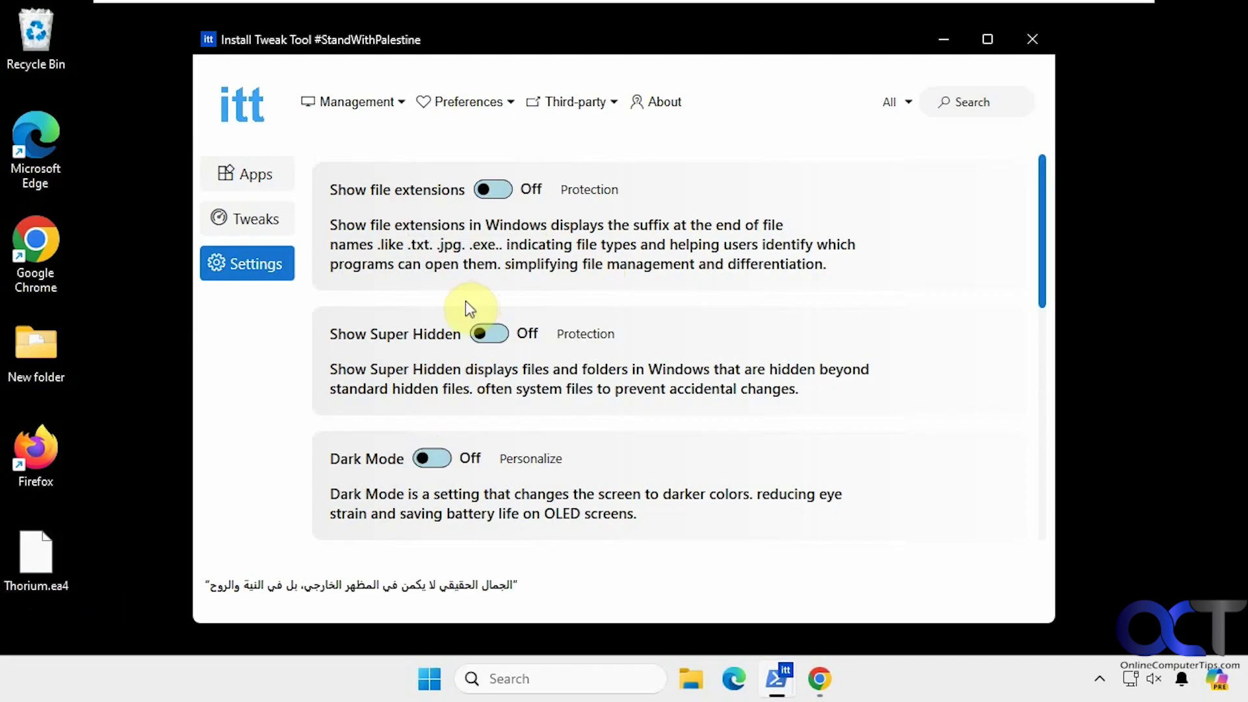
{"action": "scroll", "coordinate": [448, 463], "scroll_direction": "down", "scroll_amount": 2}
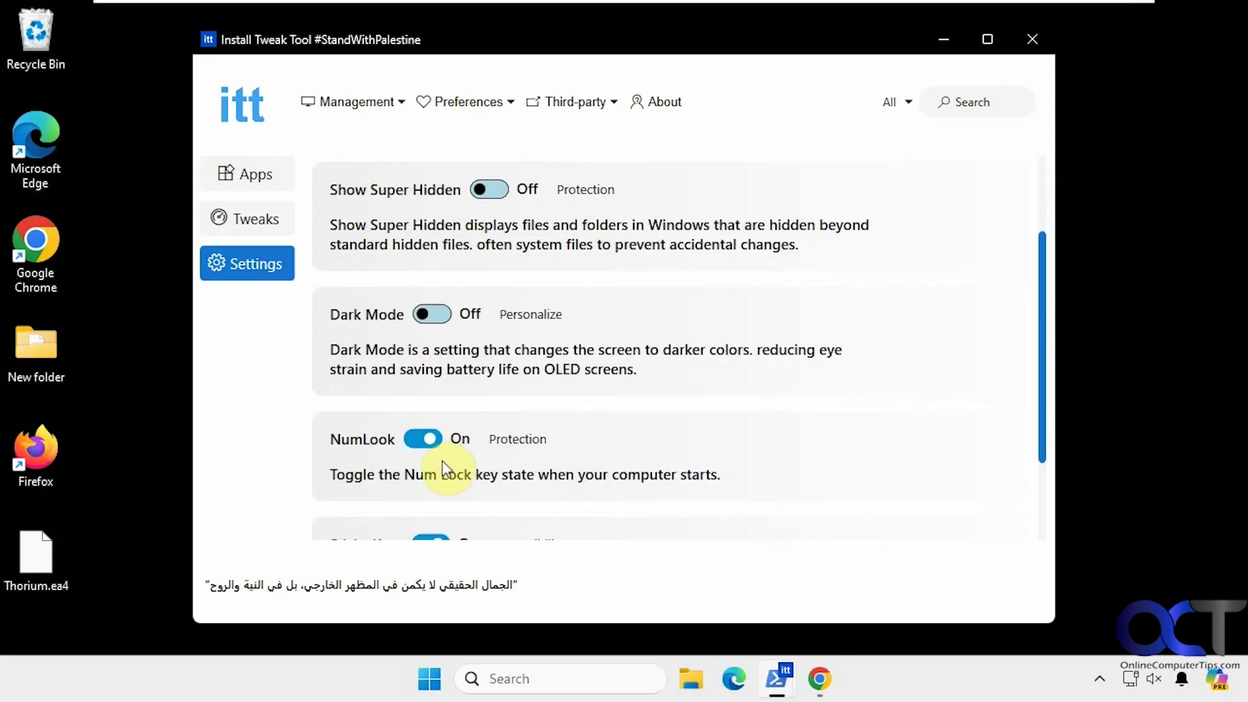
{"action": "left_click", "coordinate": [441, 314]}
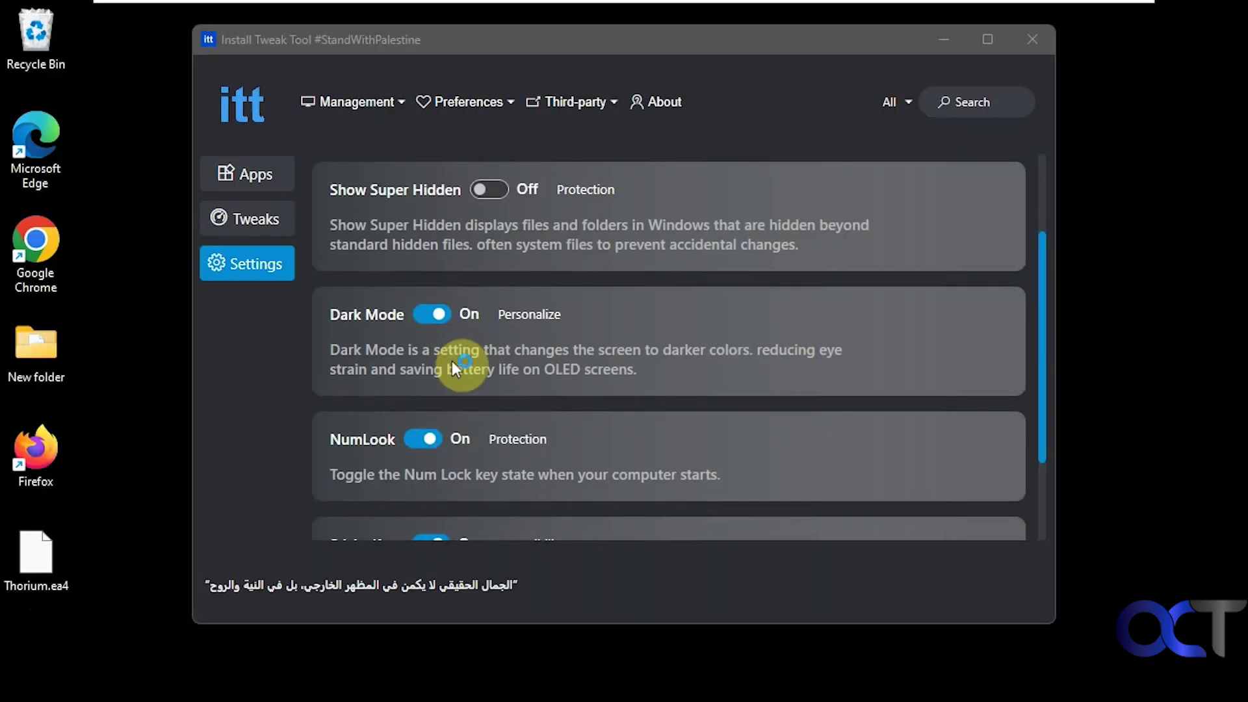
{"action": "left_click", "coordinate": [424, 316]}
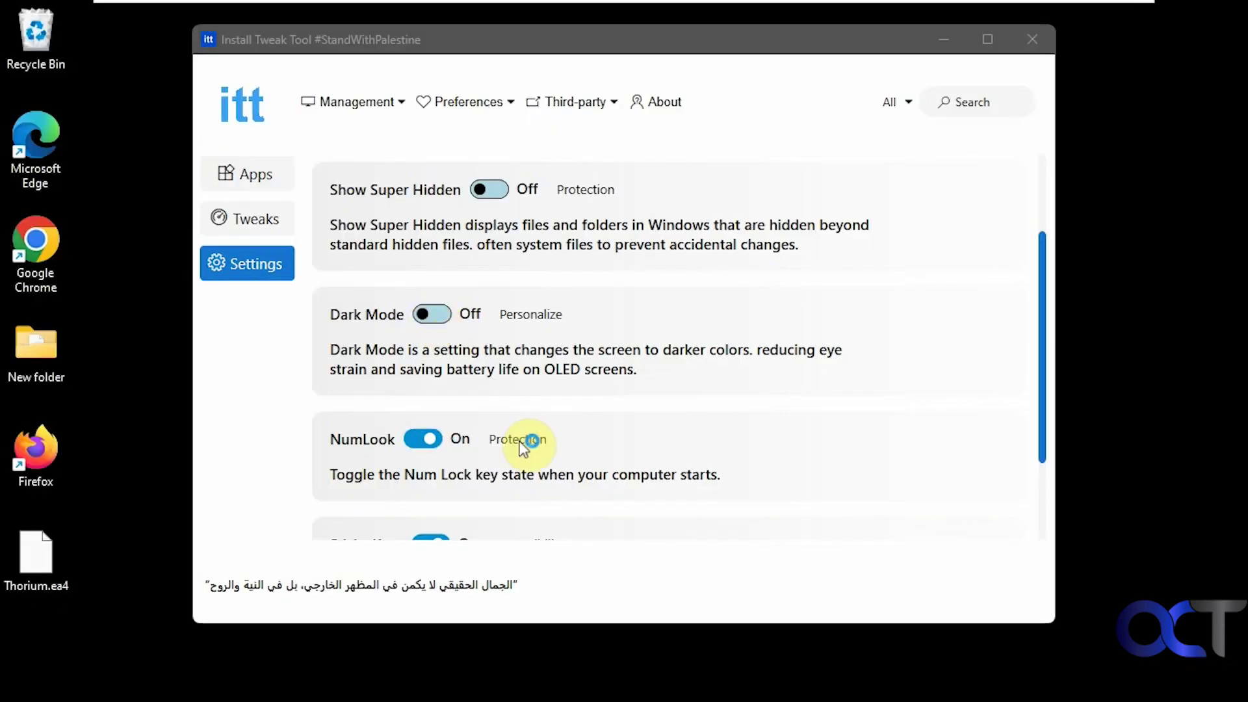
{"action": "scroll", "coordinate": [891, 442], "scroll_direction": "down", "scroll_amount": 2}
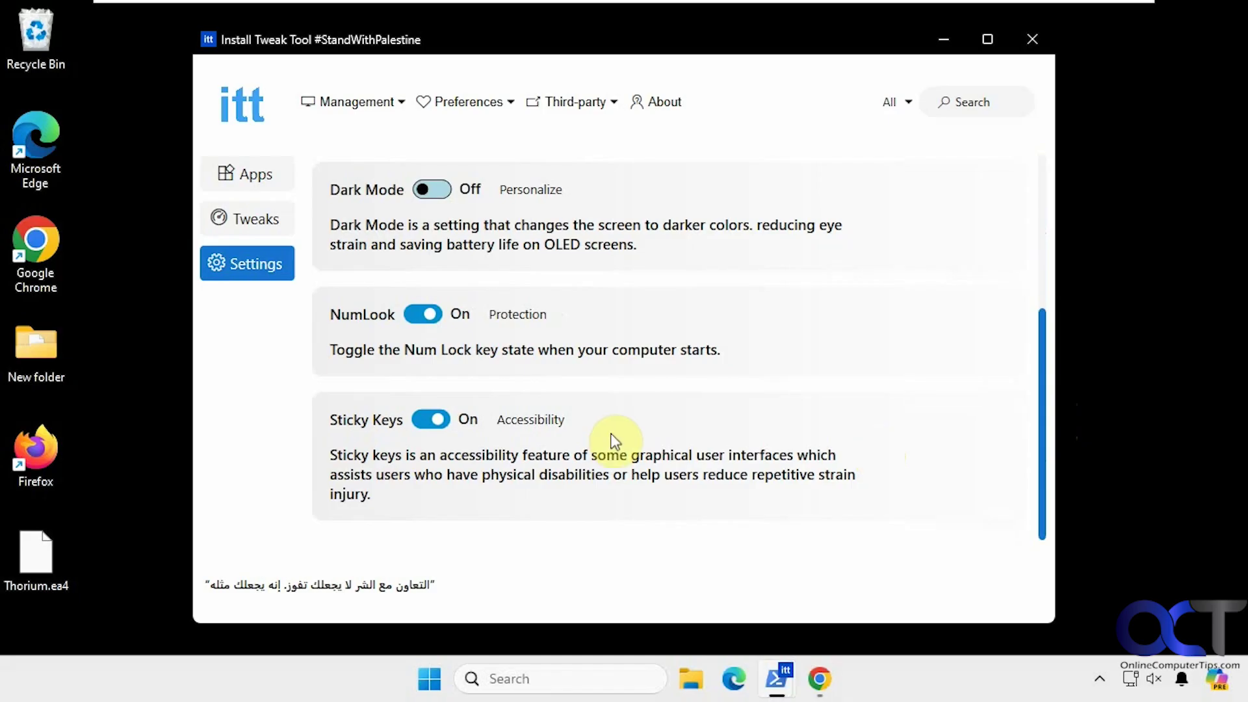
{"action": "scroll", "coordinate": [696, 461], "scroll_direction": "up", "scroll_amount": 3}
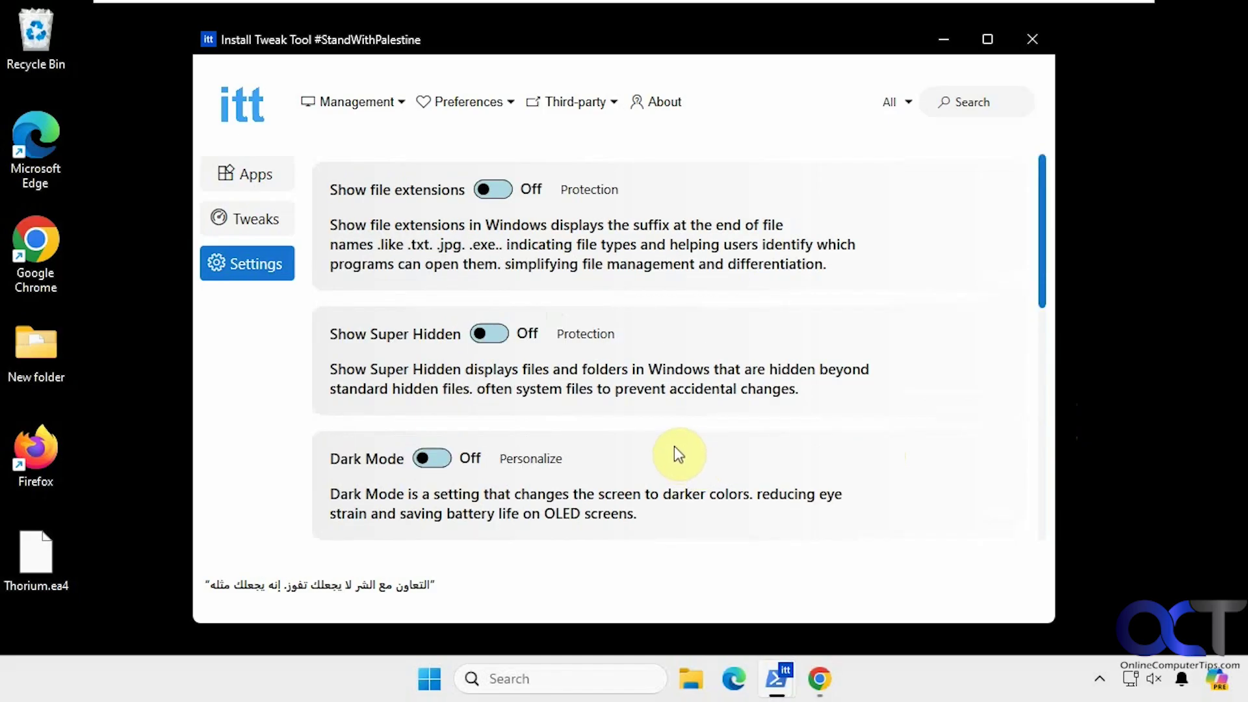
Step: Open Power Options from ITT's Management menu and close it again
{"action": "left_click", "coordinate": [359, 103]}
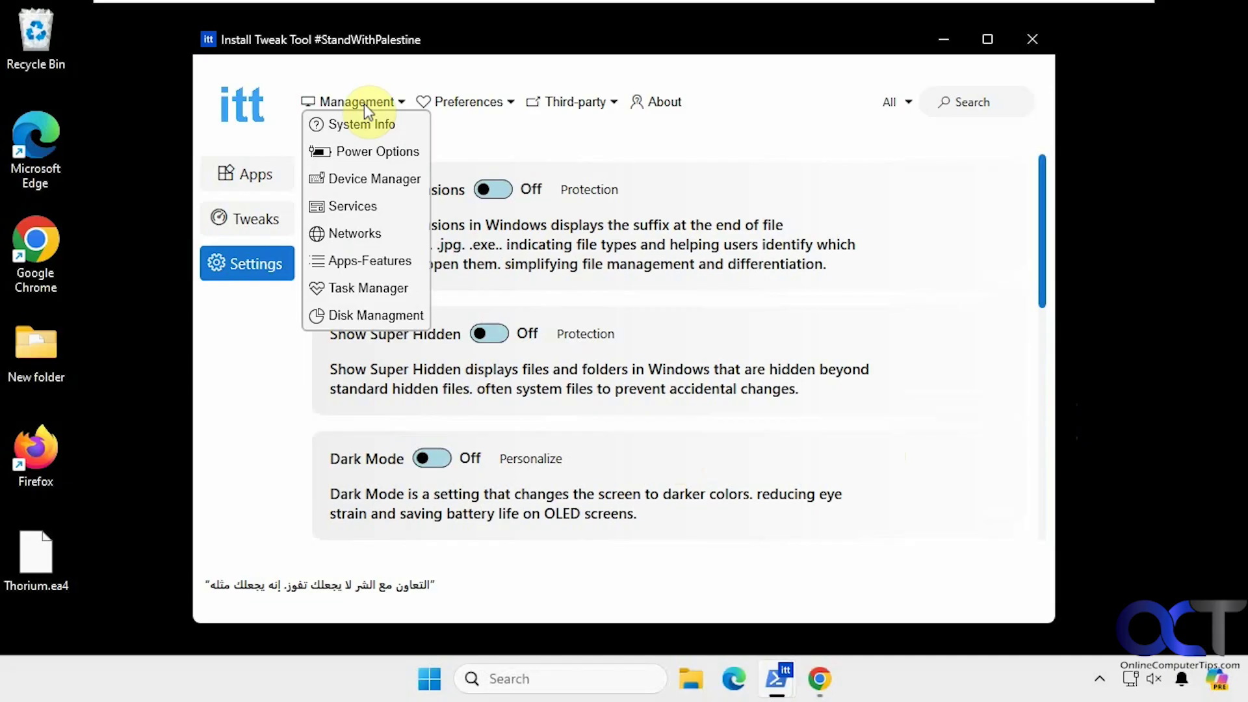
{"action": "left_click", "coordinate": [364, 153]}
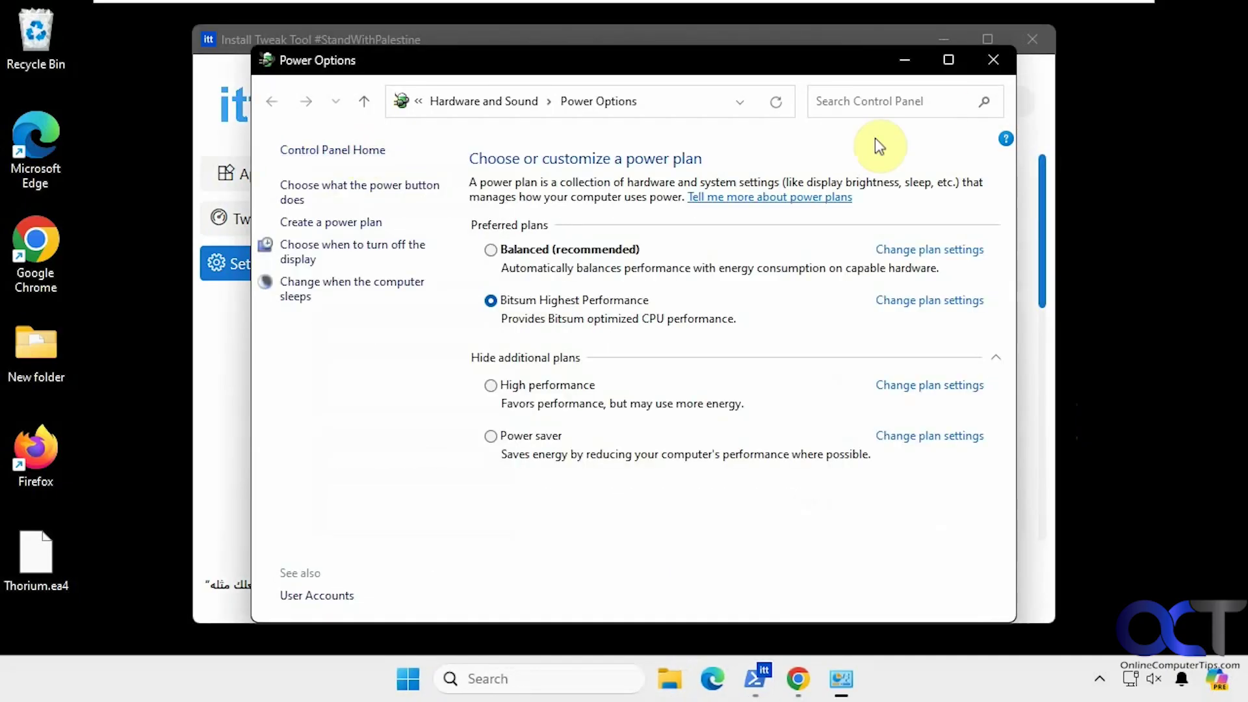
{"action": "left_click", "coordinate": [993, 59]}
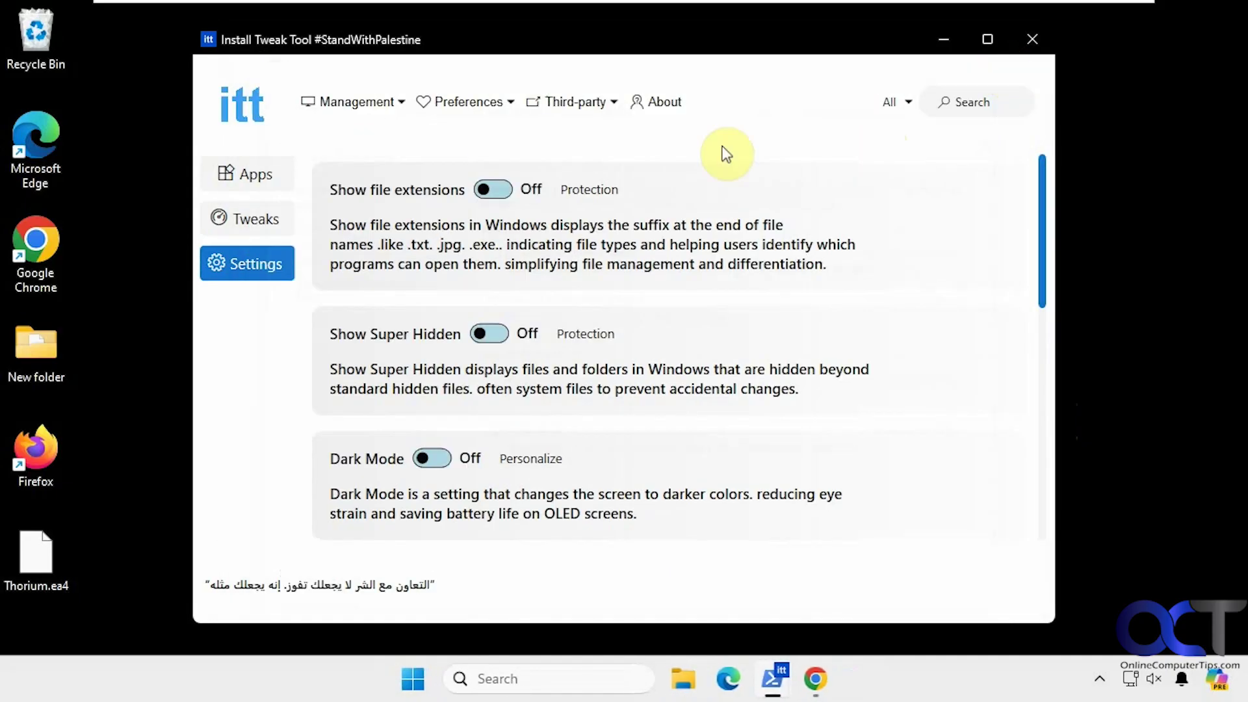
Step: Open and close Programs and Features, then bring up the Preferences options
{"action": "left_click", "coordinate": [374, 106]}
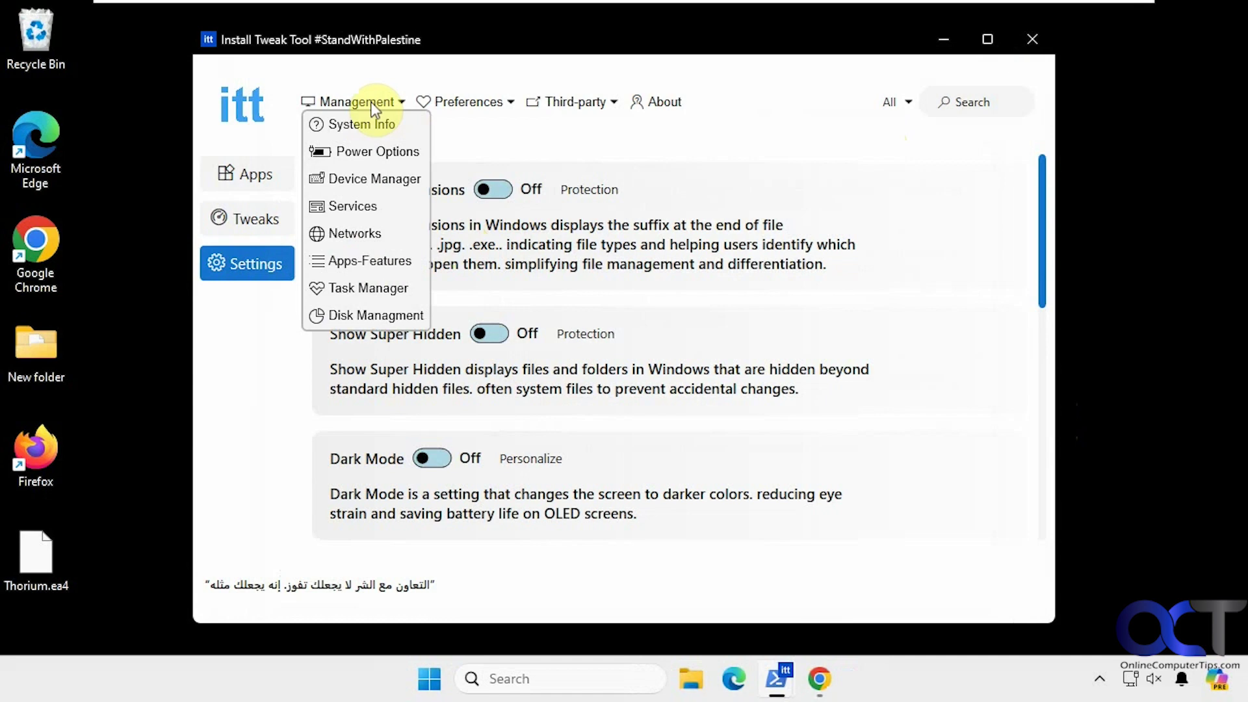
{"action": "left_click", "coordinate": [381, 260]}
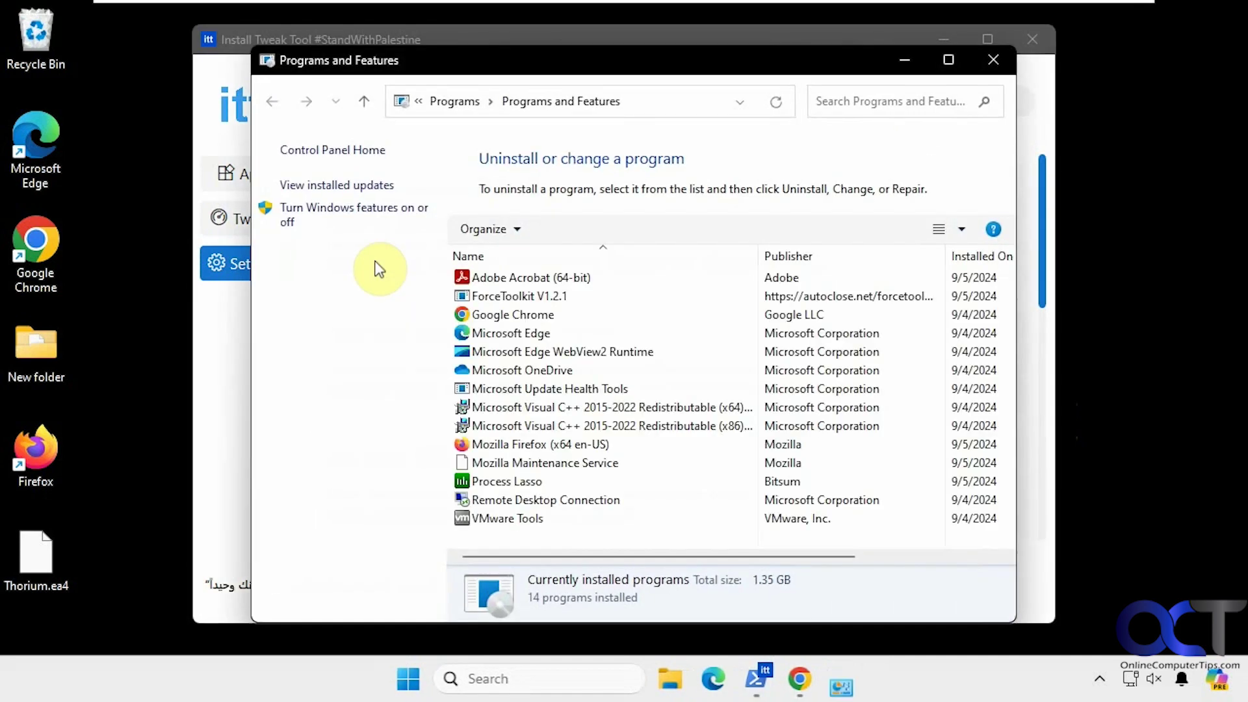
{"action": "left_click", "coordinate": [994, 60]}
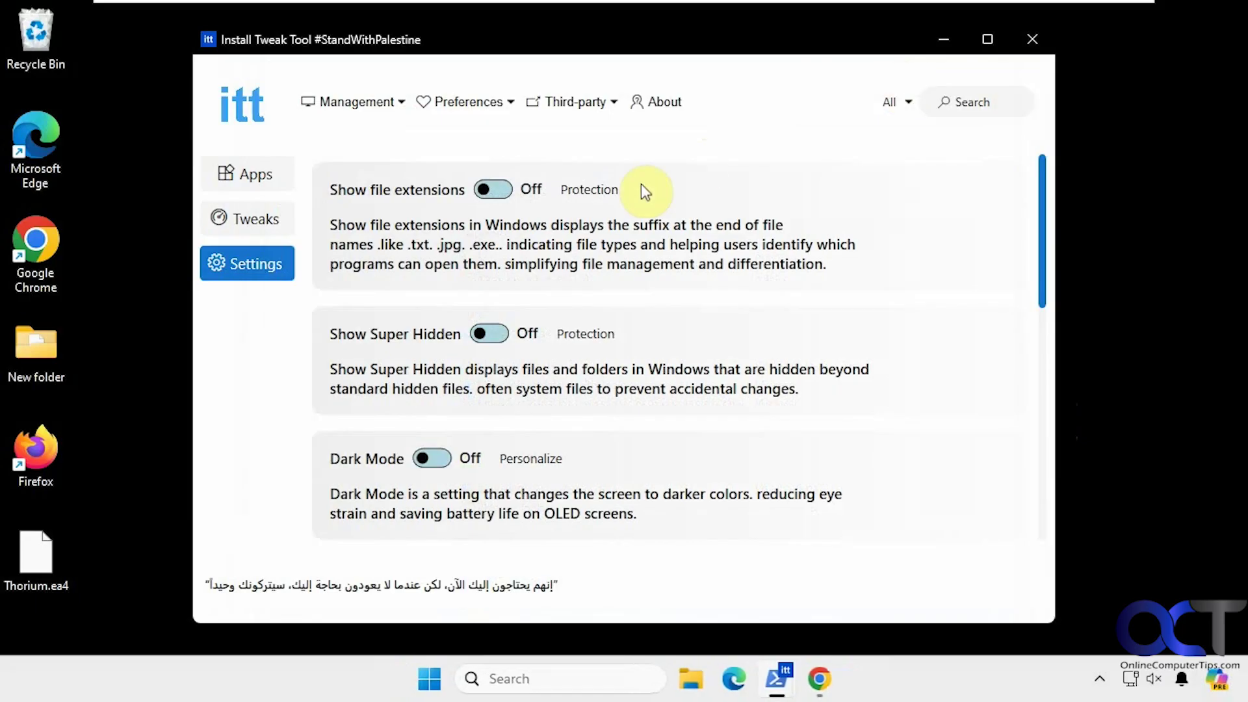
{"action": "left_click", "coordinate": [364, 101]}
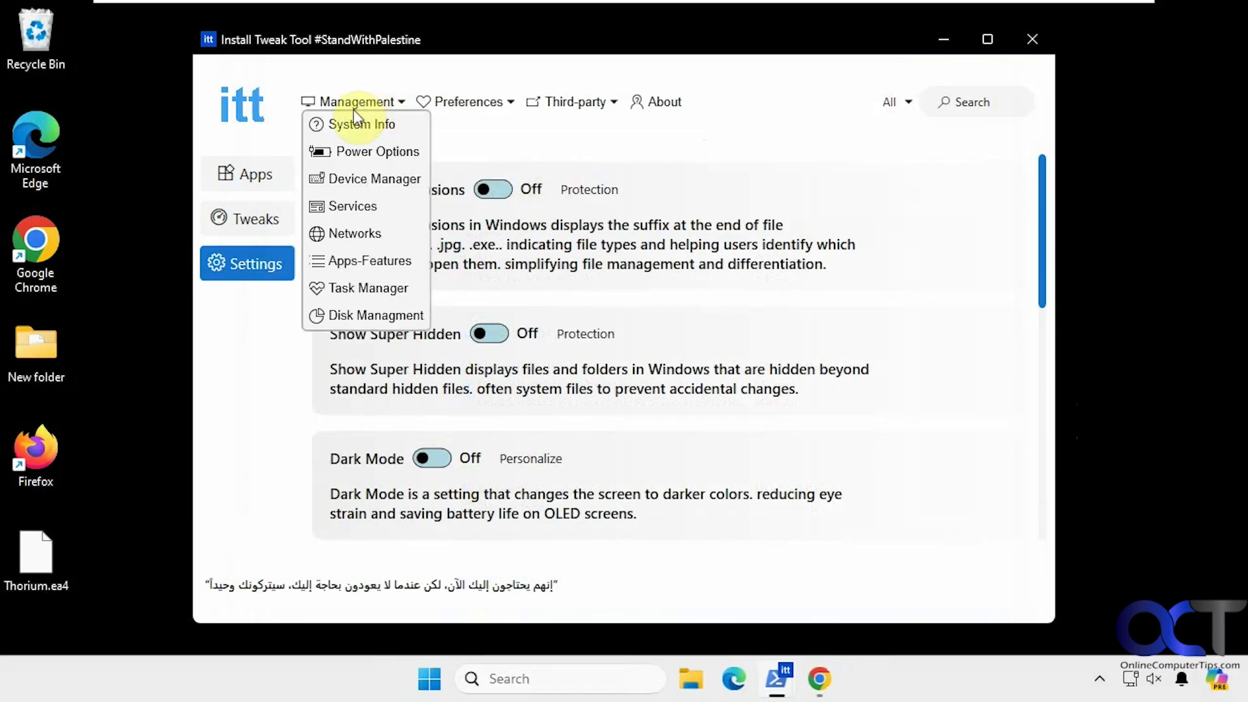
{"action": "left_click", "coordinate": [478, 104]}
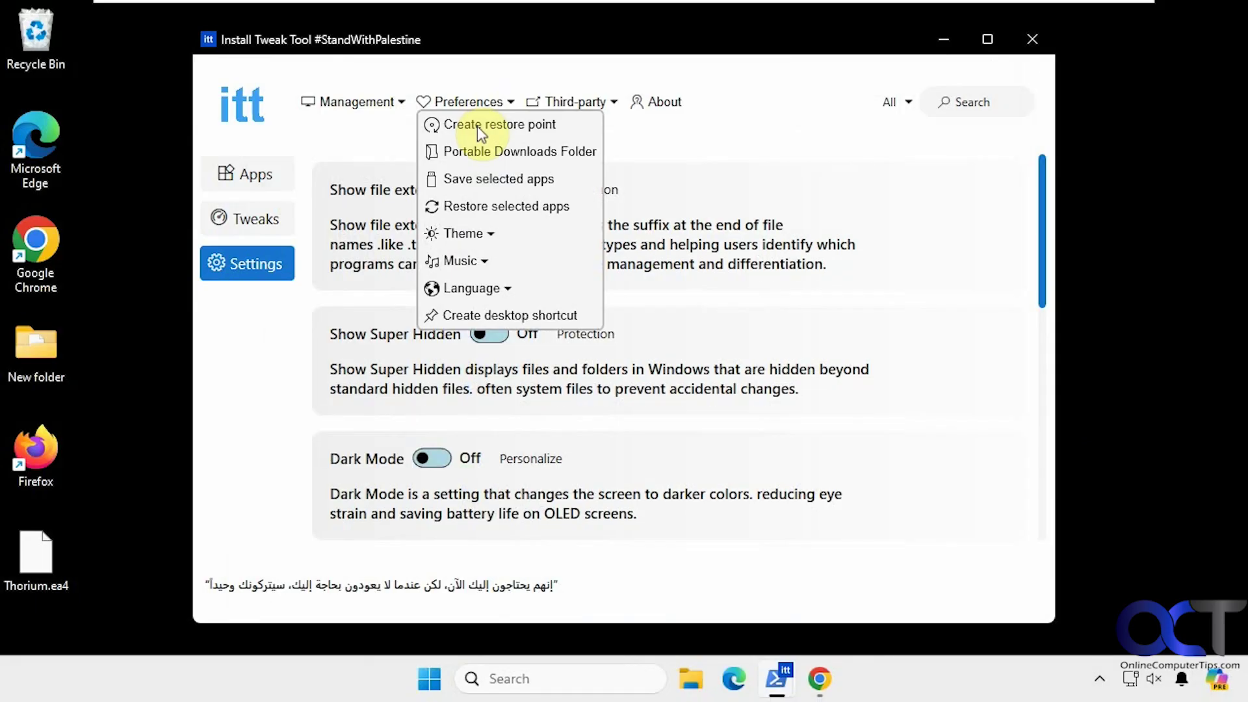
{"action": "left_click", "coordinate": [480, 150]}
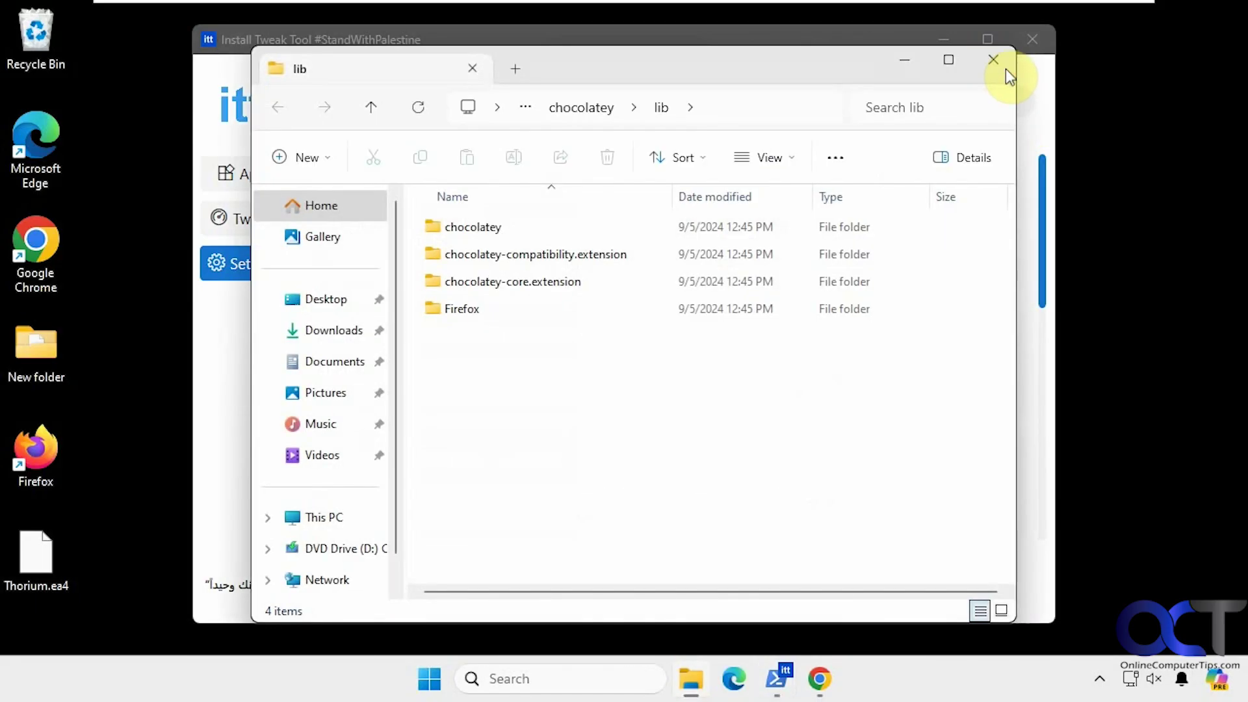
{"action": "left_click", "coordinate": [1008, 64]}
{"action": "left_click", "coordinate": [467, 103]}
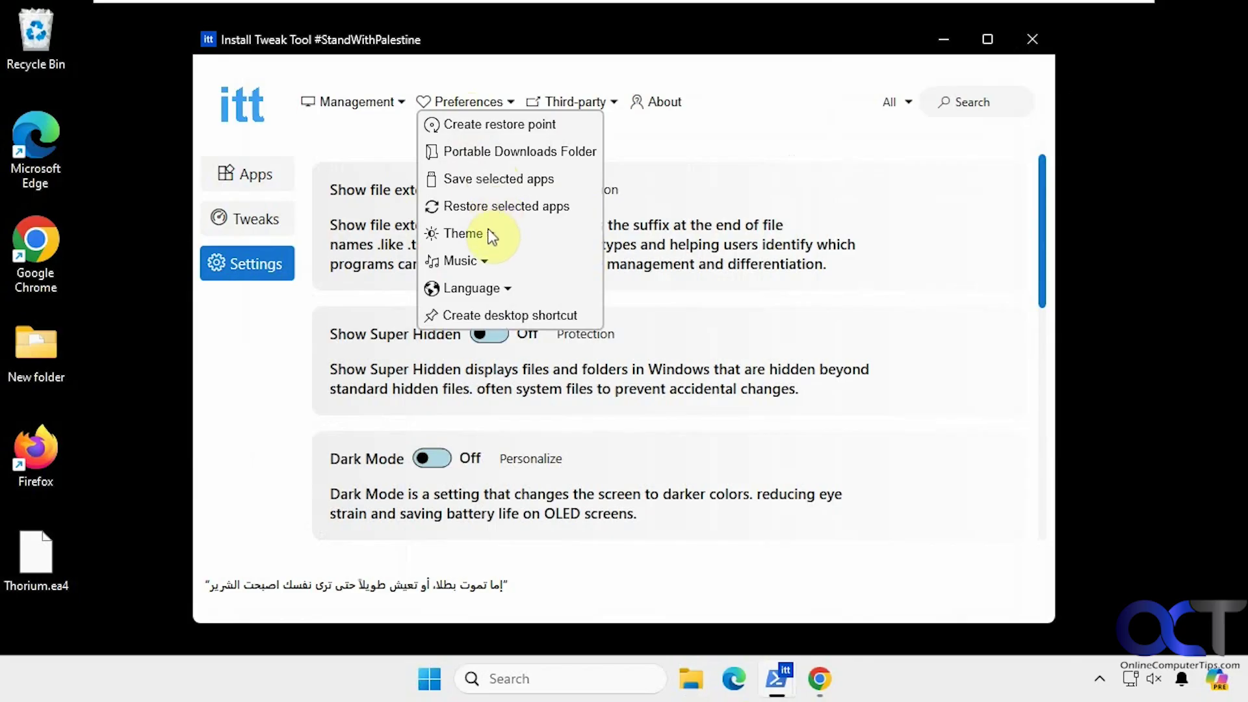
{"action": "mouse_move", "coordinate": [476, 236]}
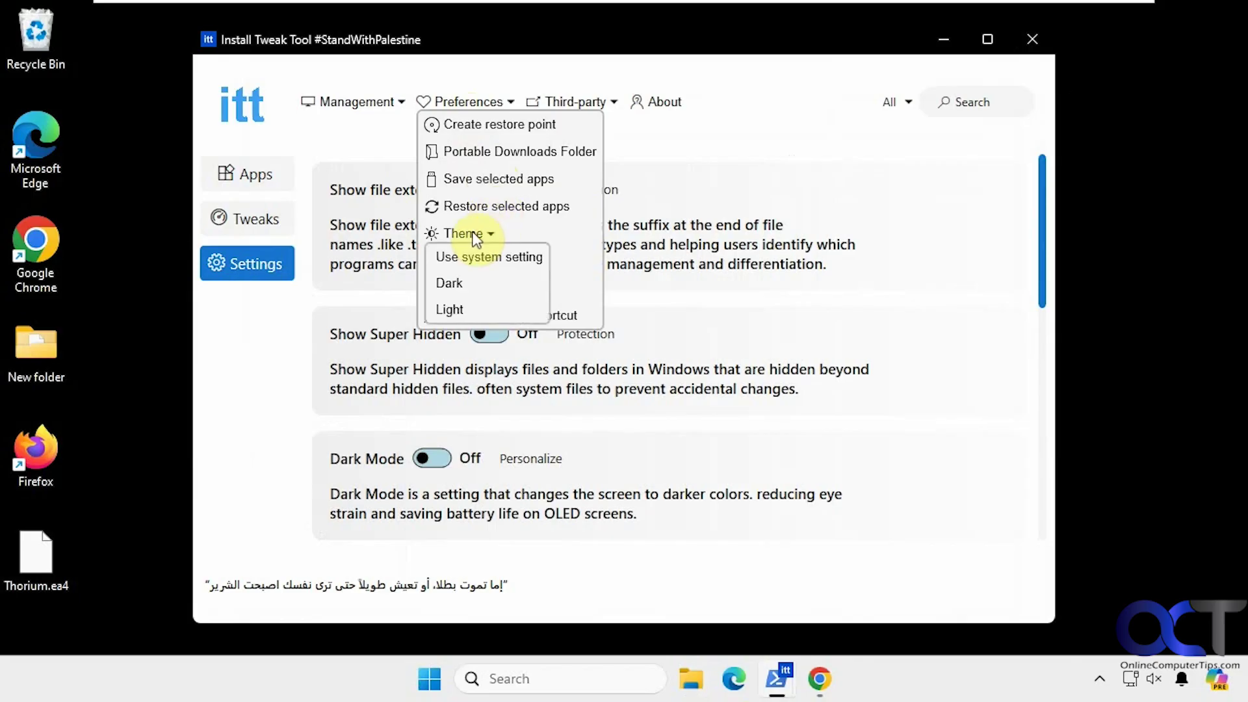
{"action": "left_click", "coordinate": [518, 236]}
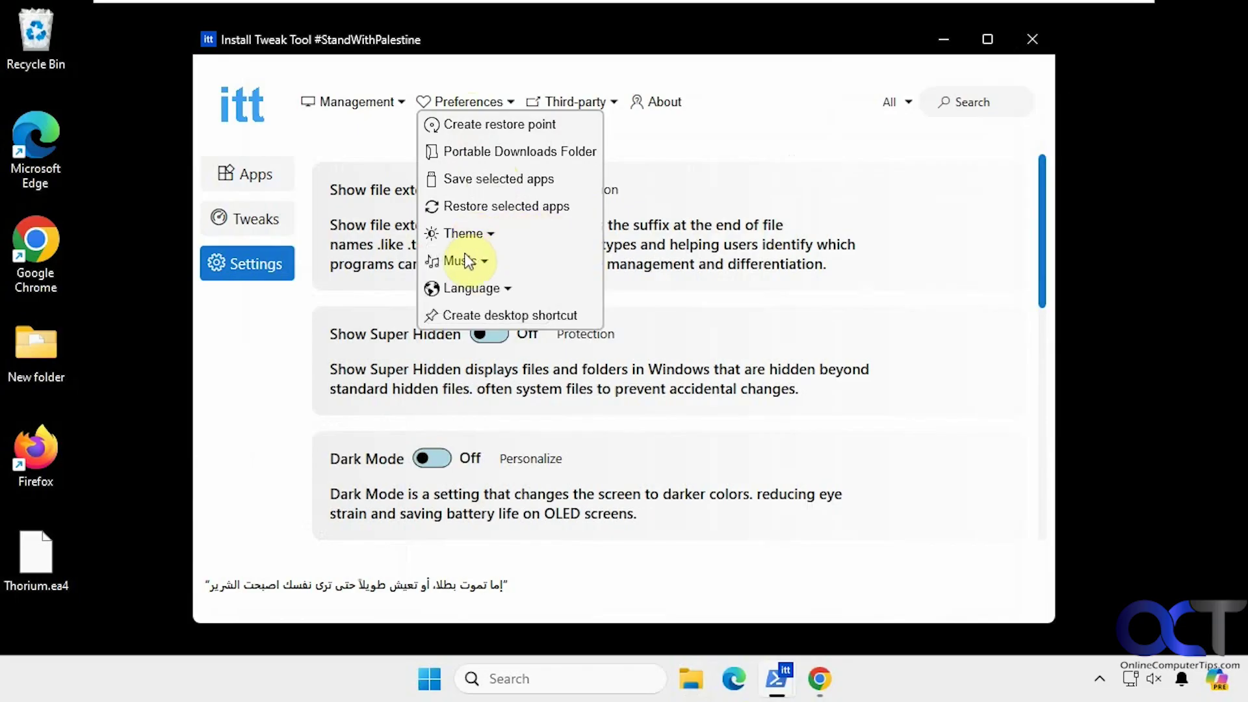
Step: Create an ITT desktop shortcut, quit ITT, and relaunch it from the shortcut as administrator
{"action": "mouse_move", "coordinate": [466, 257]}
{"action": "mouse_move", "coordinate": [464, 292]}
{"action": "left_click", "coordinate": [497, 314]}
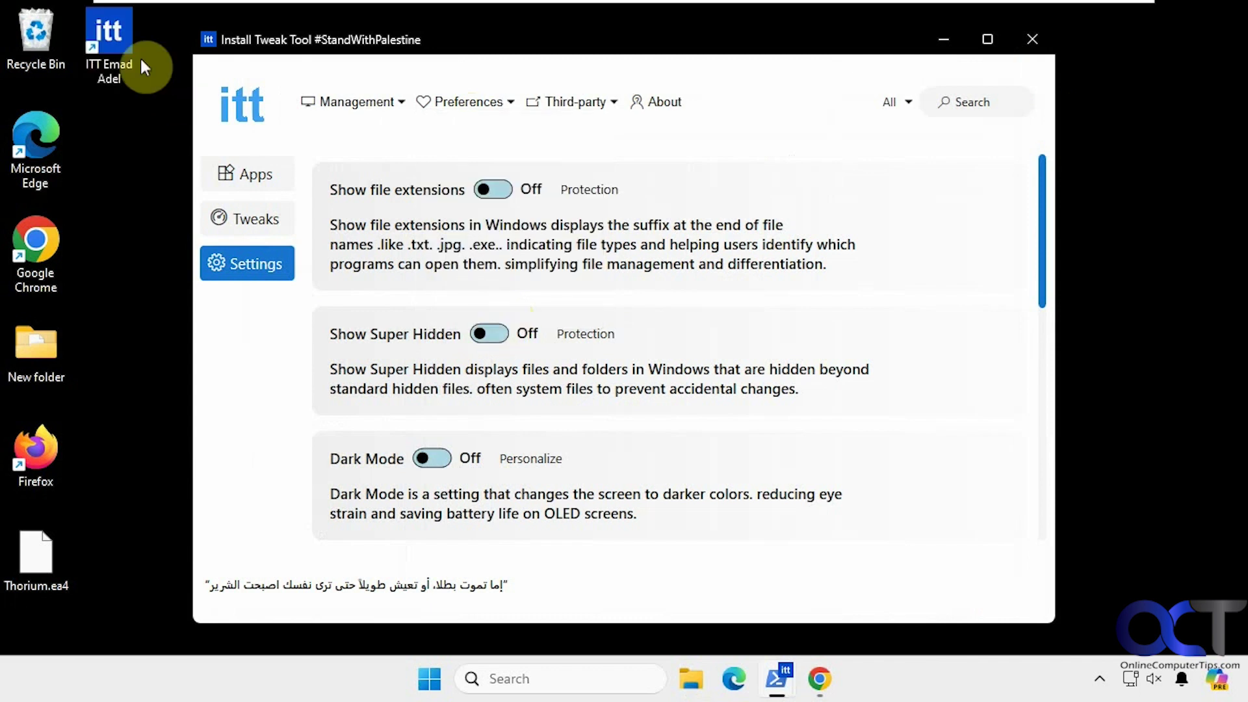
{"action": "left_click", "coordinate": [1021, 41]}
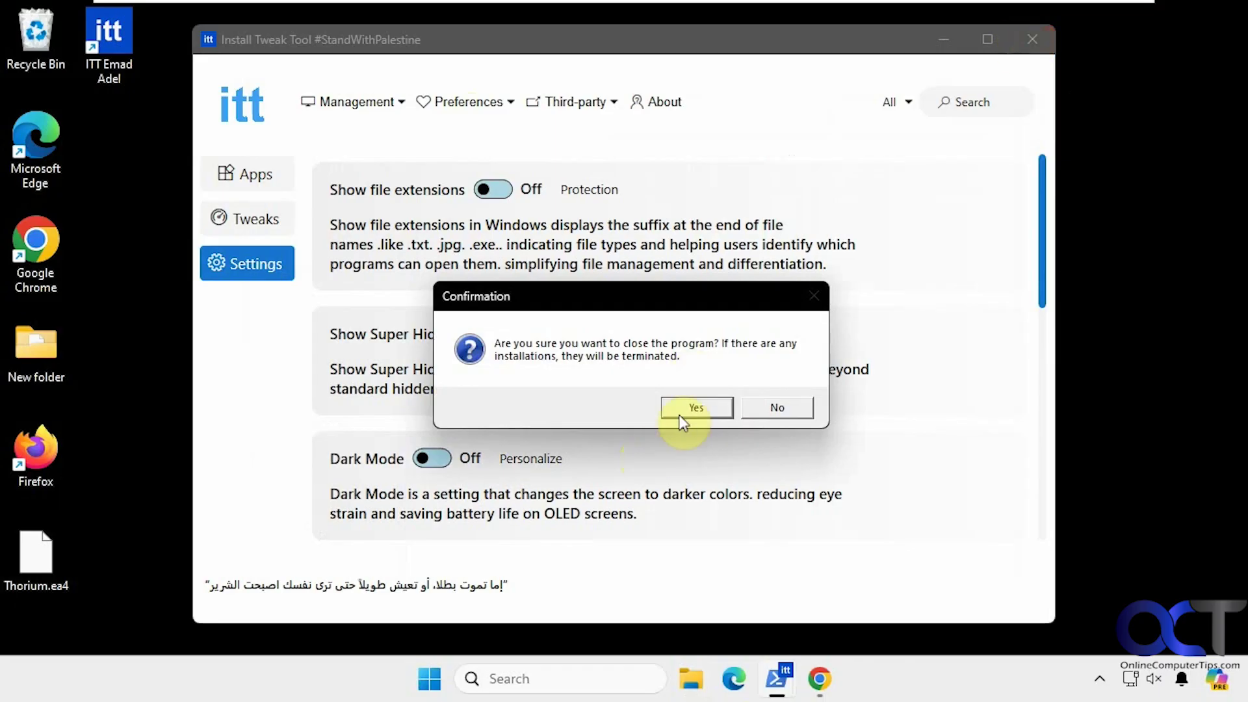
{"action": "left_click", "coordinate": [689, 407]}
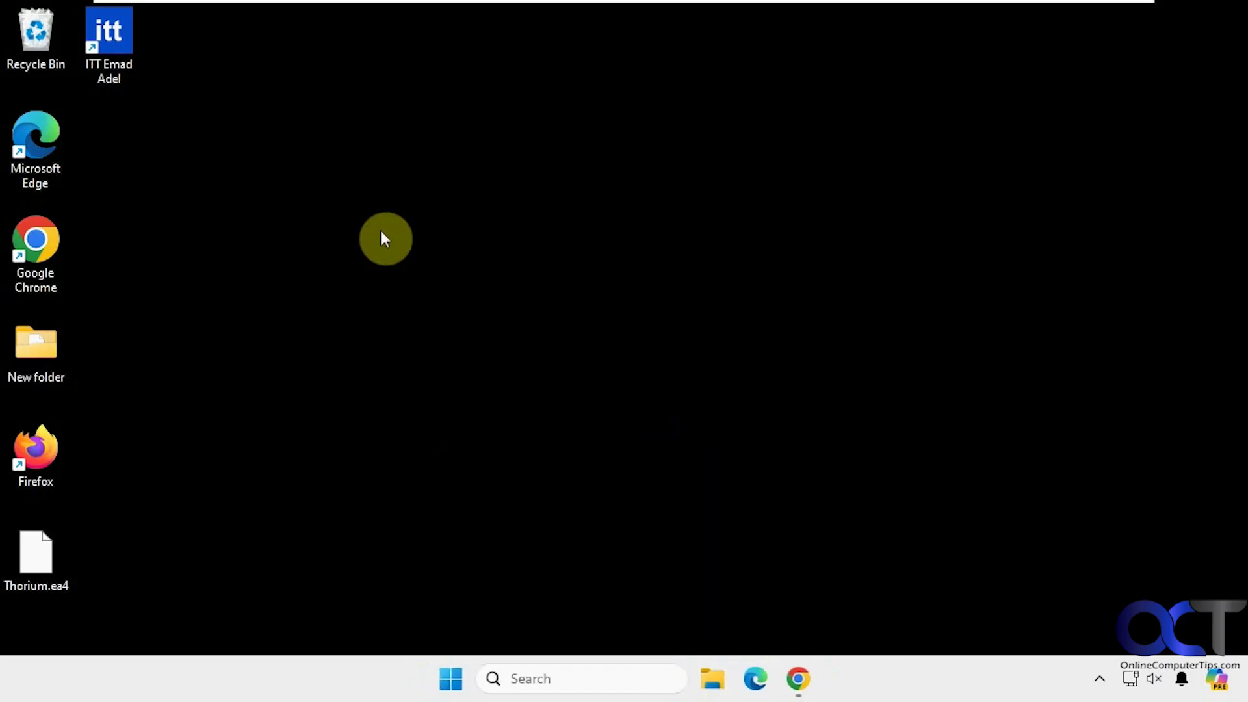
{"action": "double_click", "coordinate": [108, 56]}
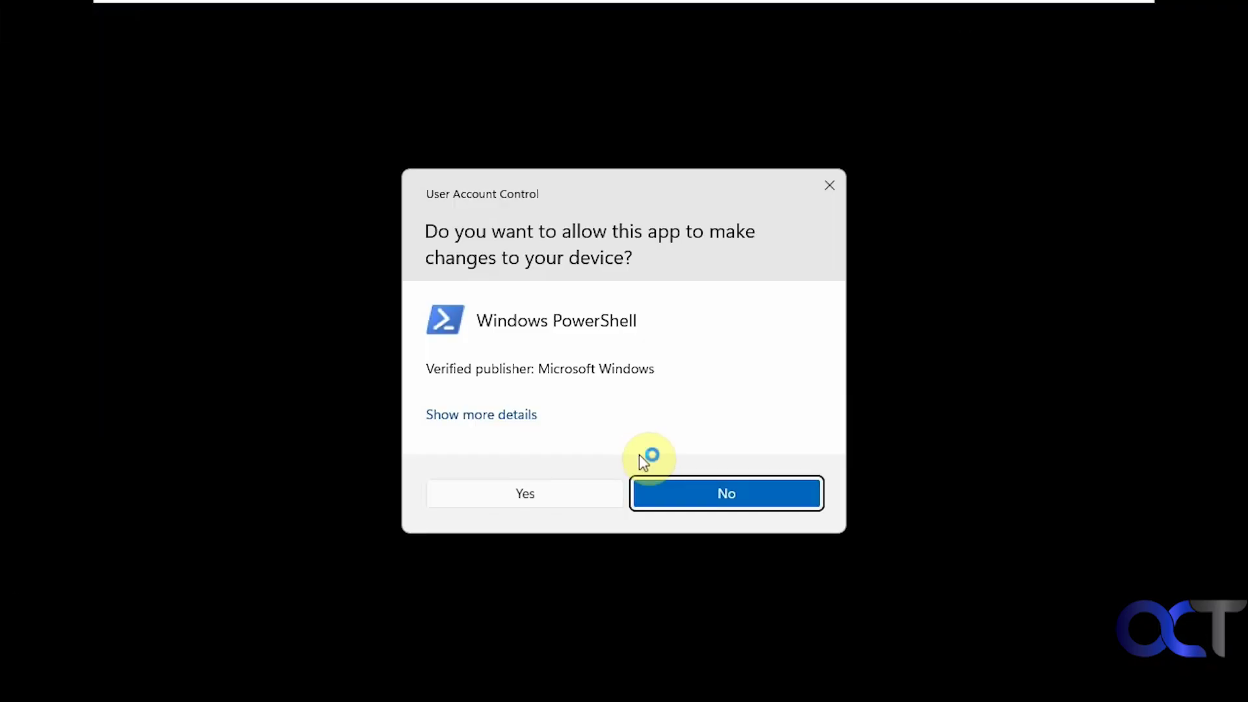
{"action": "left_click", "coordinate": [557, 497]}
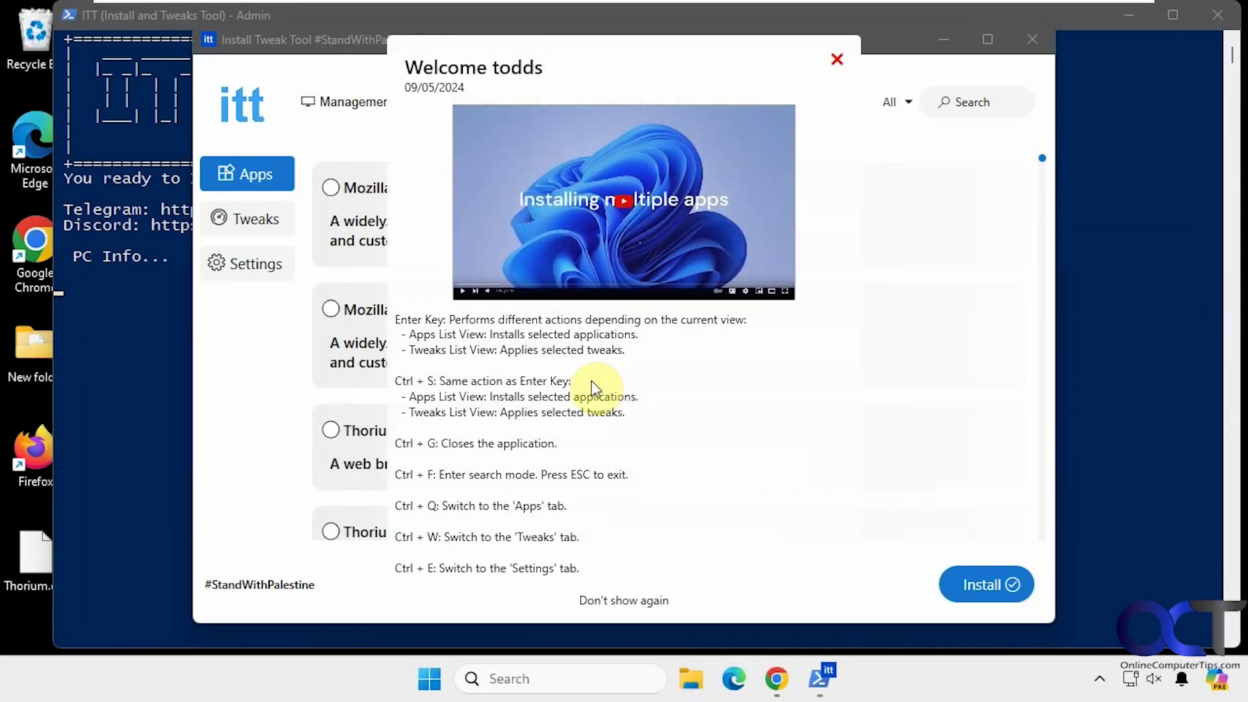
{"action": "left_click", "coordinate": [836, 60]}
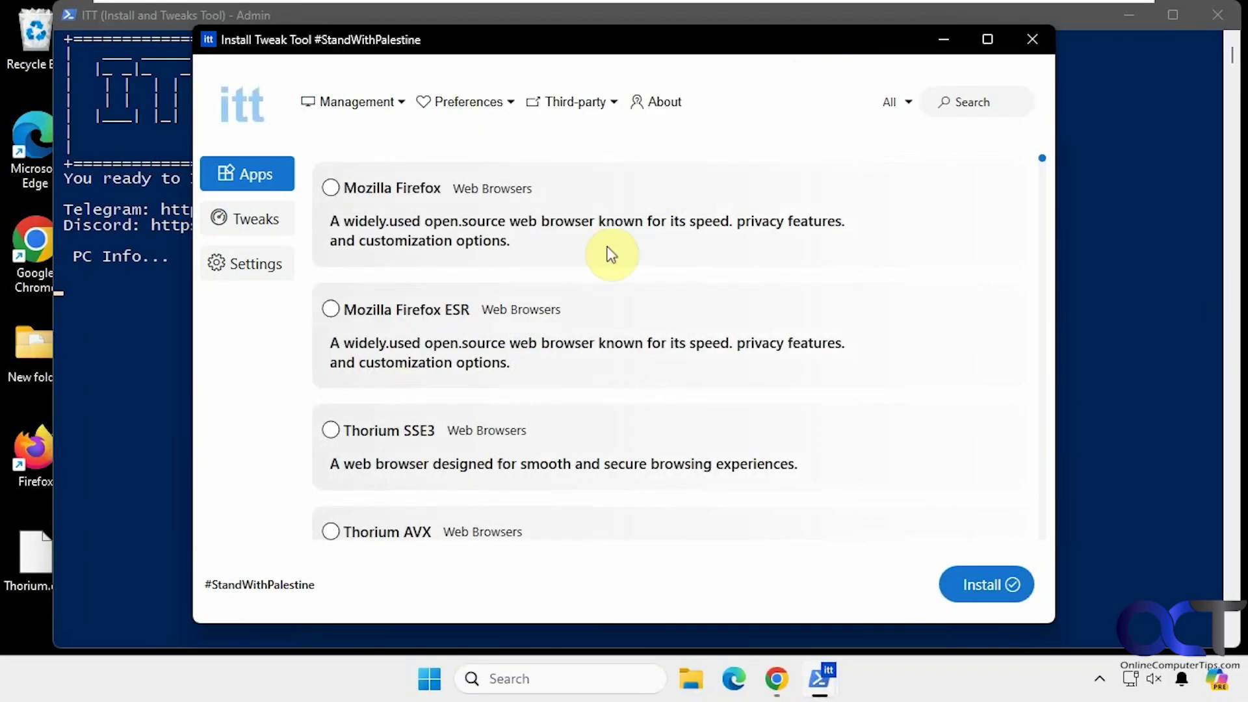
{"action": "left_click", "coordinate": [471, 104]}
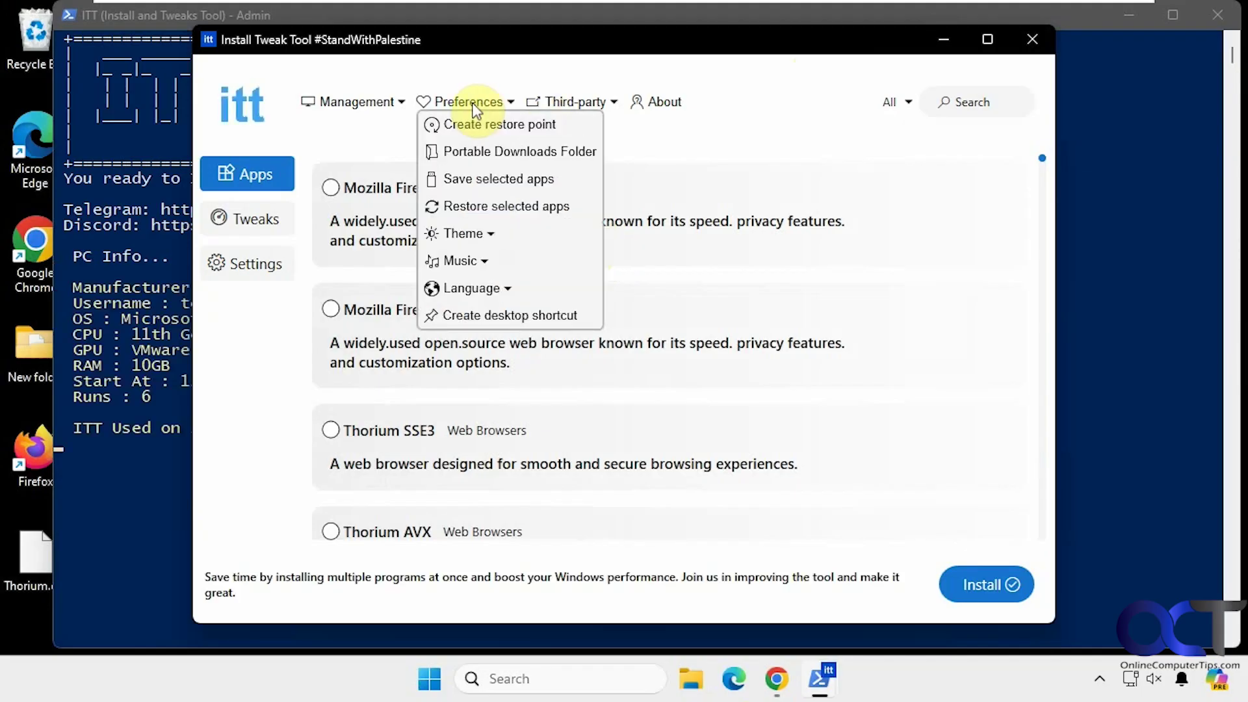
{"action": "left_click", "coordinate": [584, 102]}
{"action": "left_click", "coordinate": [584, 102]}
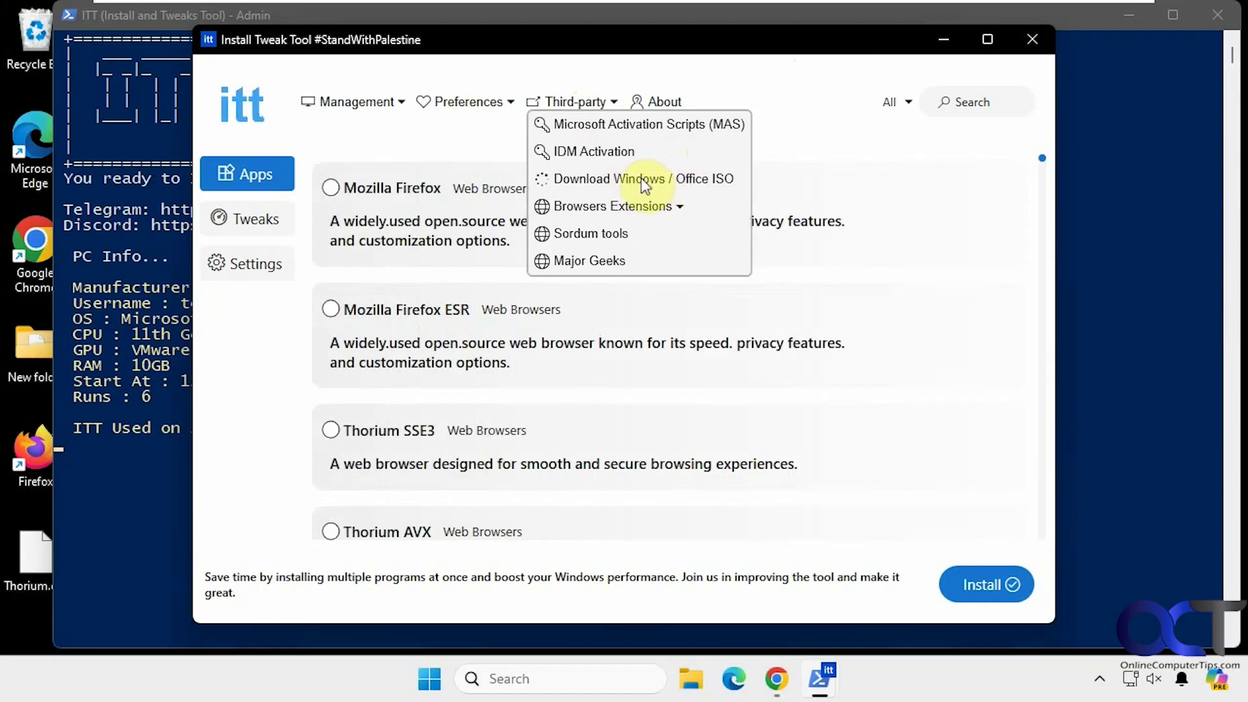
{"action": "mouse_move", "coordinate": [639, 203]}
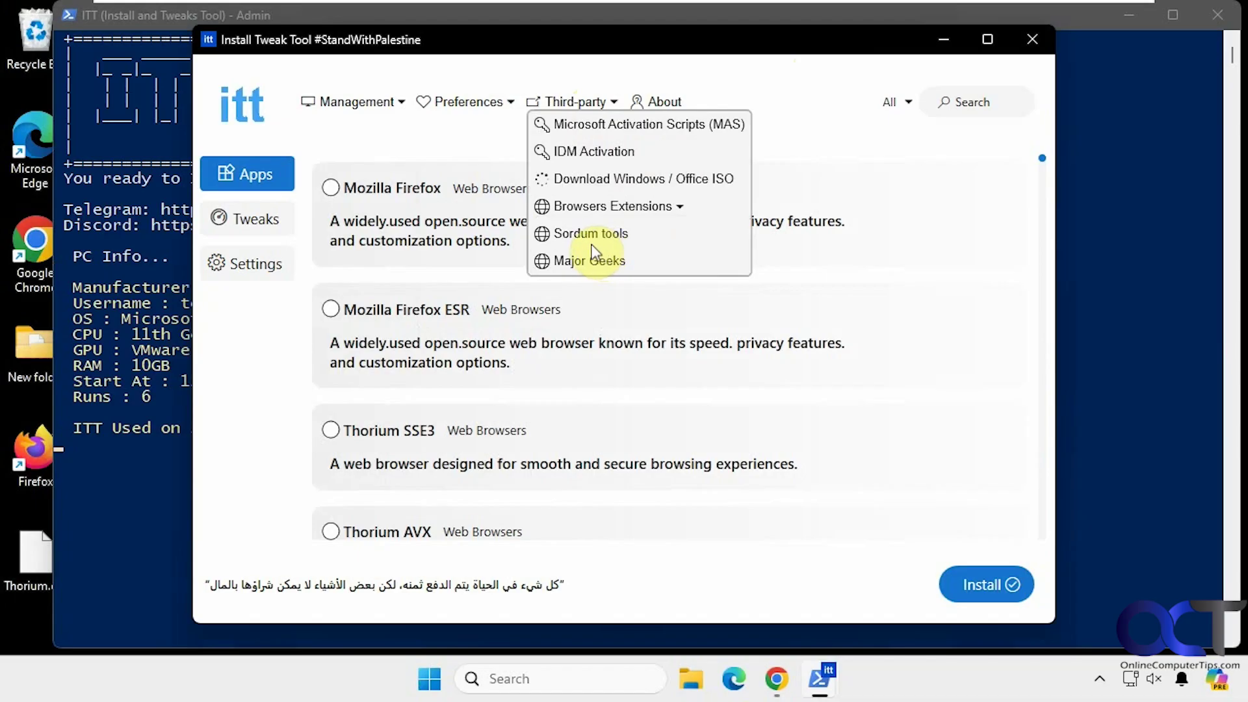
{"action": "left_click", "coordinate": [804, 193]}
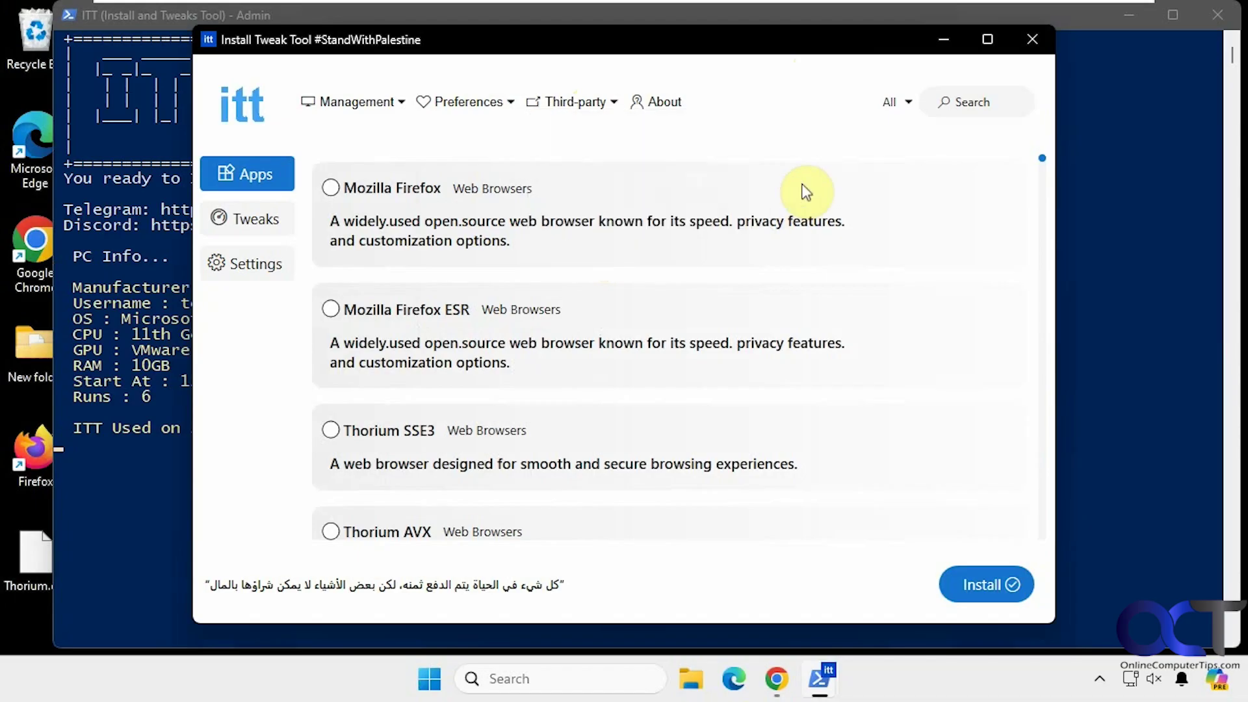